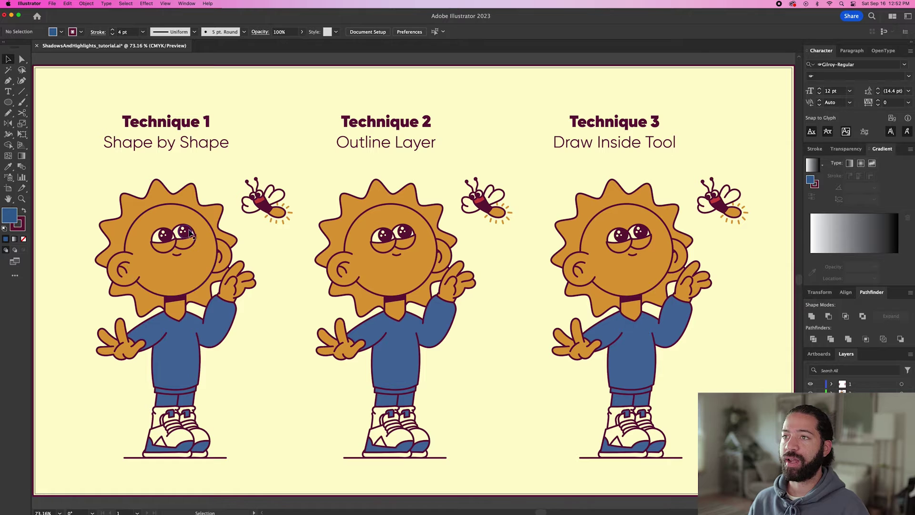
pyautogui.moveTo(205, 251)
pyautogui.mouseDown()
pyautogui.moveTo(191, 246)
pyautogui.moveTo(209, 241)
pyautogui.moveTo(192, 244)
pyautogui.mouseUp()
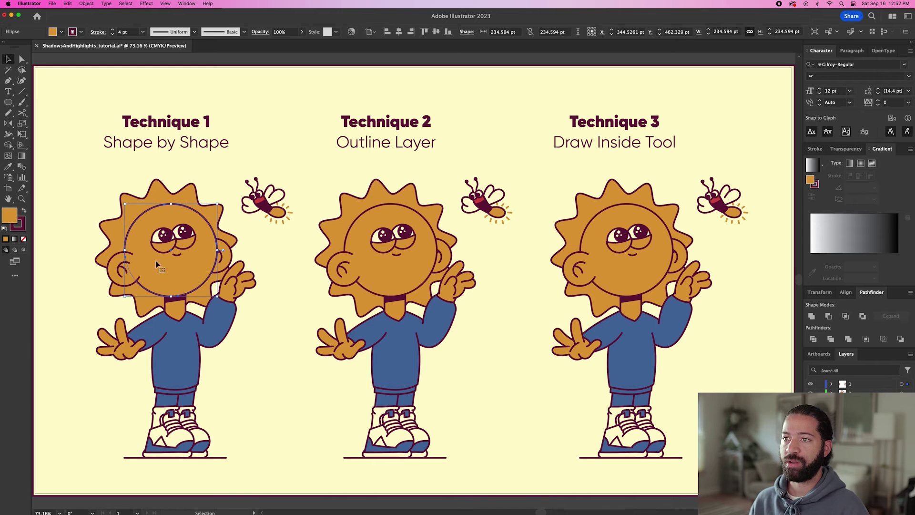
pyautogui.click(138, 318)
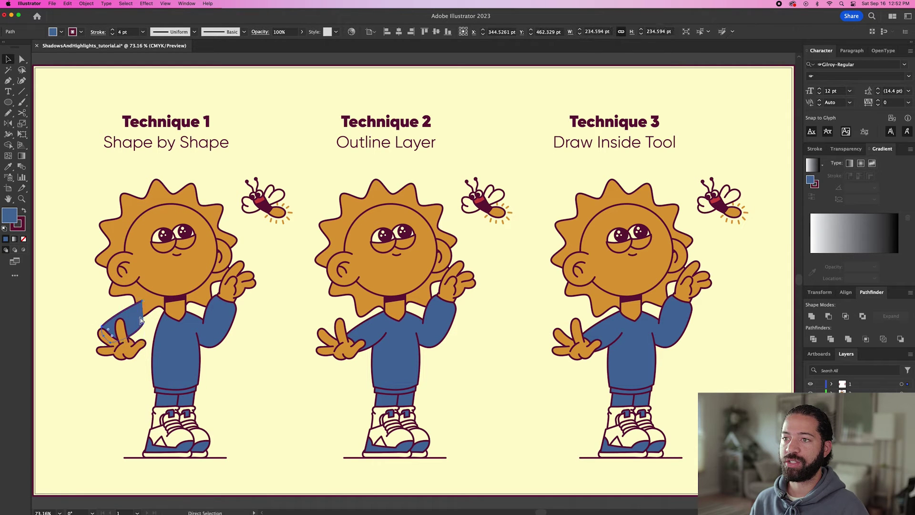
pyautogui.press('super+z')
pyautogui.moveTo(187, 361); pyautogui.dragTo(166, 357)
pyautogui.press('super+z')
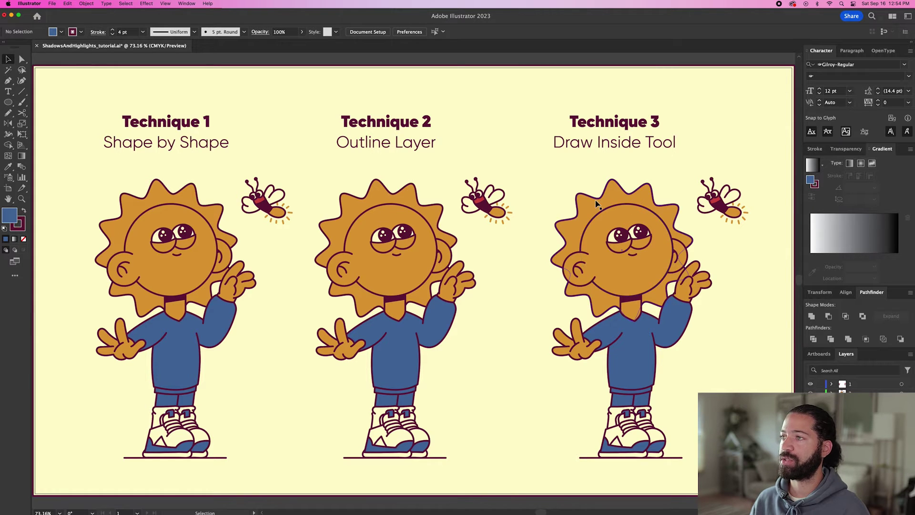
# Isolate the head circle of the Technique 1 character and paste a copy of it in place
pyautogui.click(236, 256)
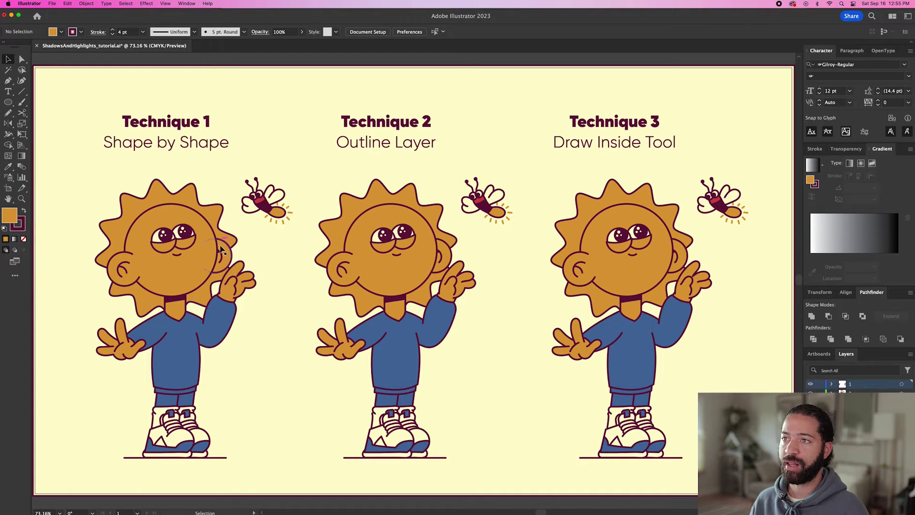
pyautogui.doubleClick(158, 277)
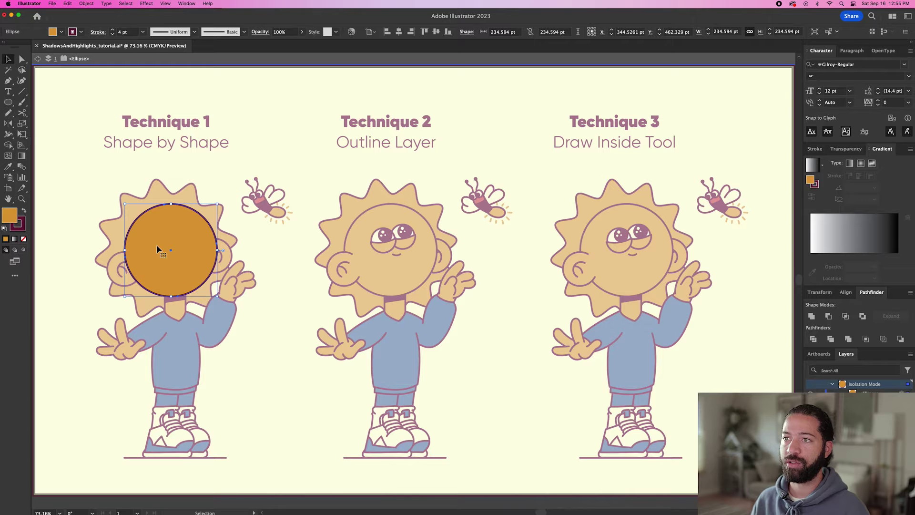
pyautogui.press('super+c')
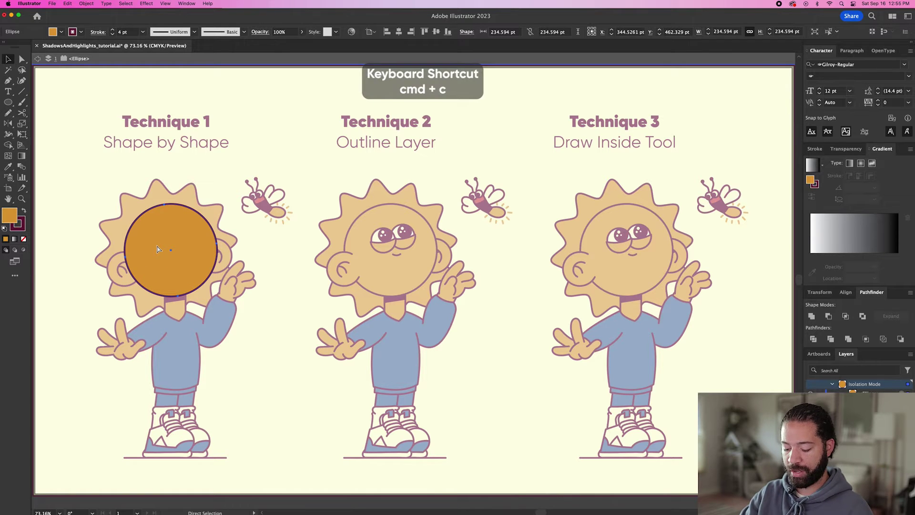
pyautogui.press('super+shift+v')
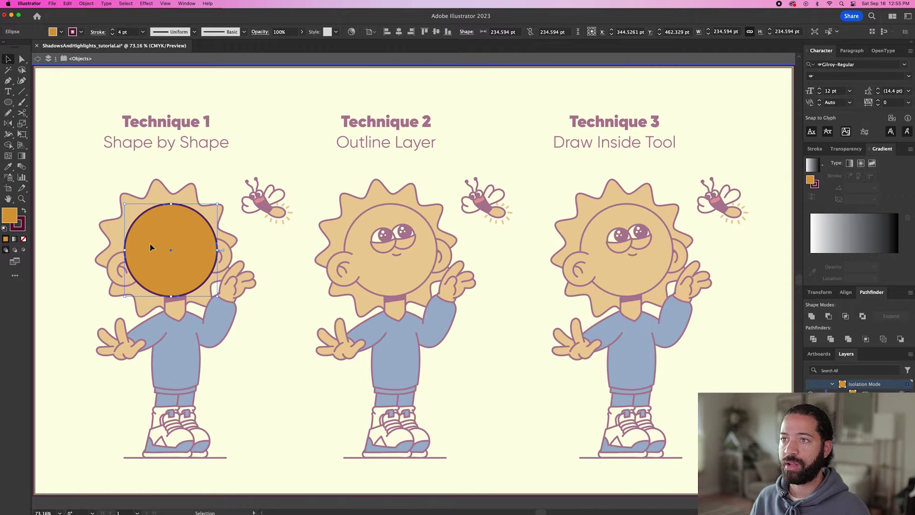
# Shift the copied circle about 38 pt to the right and reshape it with the Pencil tool into a crescent overhanging the head's left edge
pyautogui.moveTo(151, 247); pyautogui.dragTo(166, 246)
pyautogui.press('a')
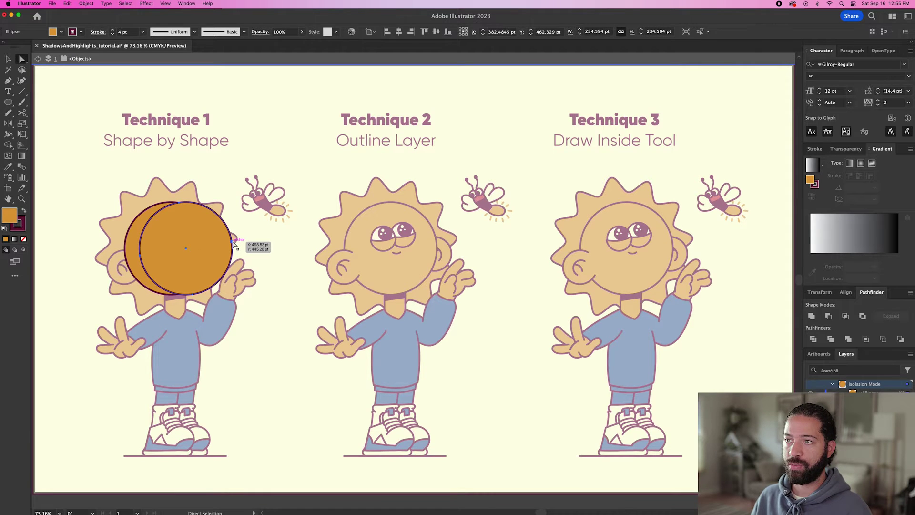
pyautogui.click(233, 246)
pyautogui.press('Delete')
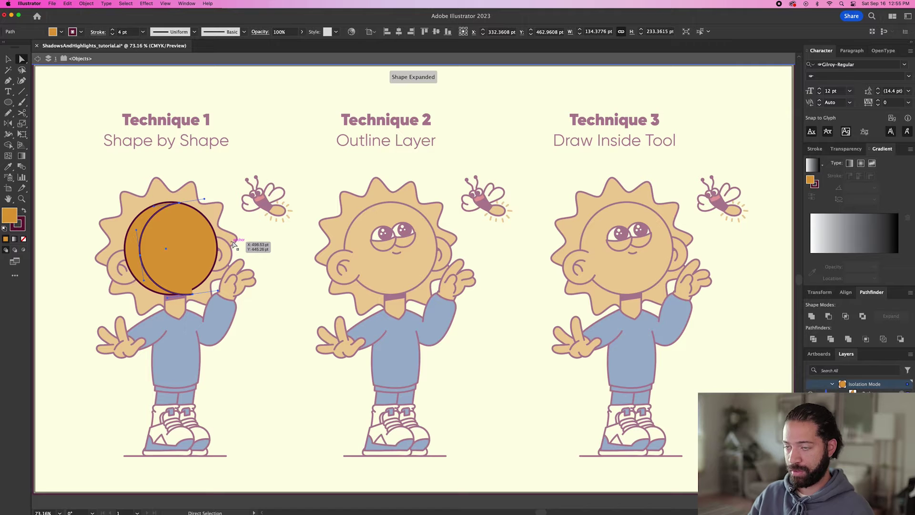
pyautogui.press('n')
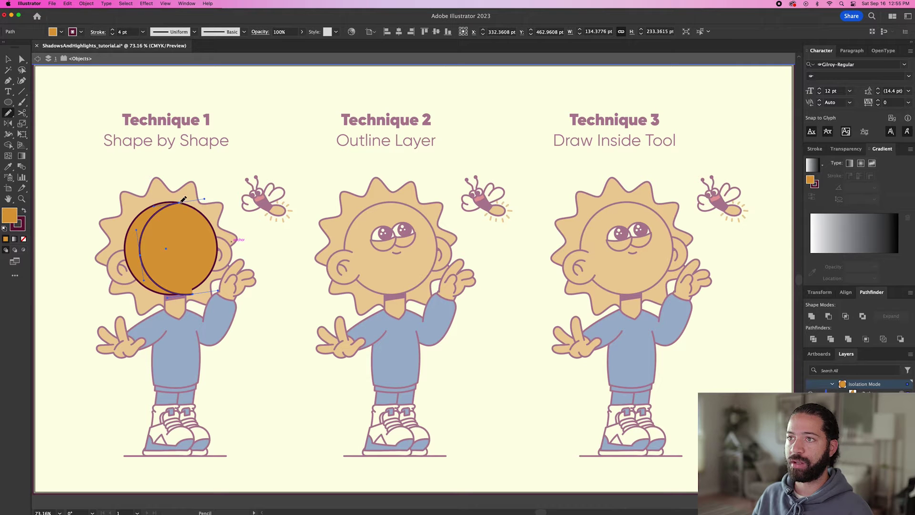
pyautogui.moveTo(117, 251)
pyautogui.mouseDown()
pyautogui.moveTo(137, 294)
pyautogui.moveTo(194, 294)
pyautogui.mouseUp()
# Bring a head circle to the front and intersect it with the crescent, trimming the shadow shape to the head's edge
pyautogui.press('v')
pyautogui.click(191, 239)
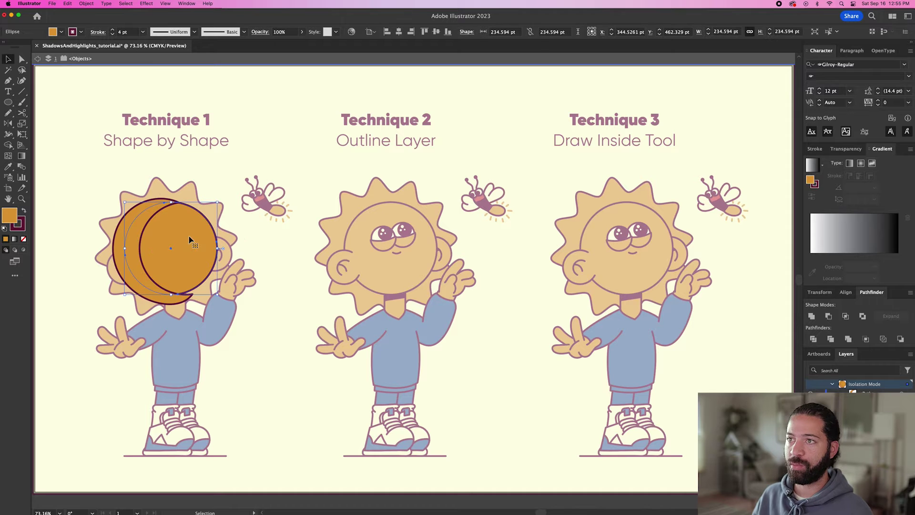
pyautogui.press('super+shift+bracketright')
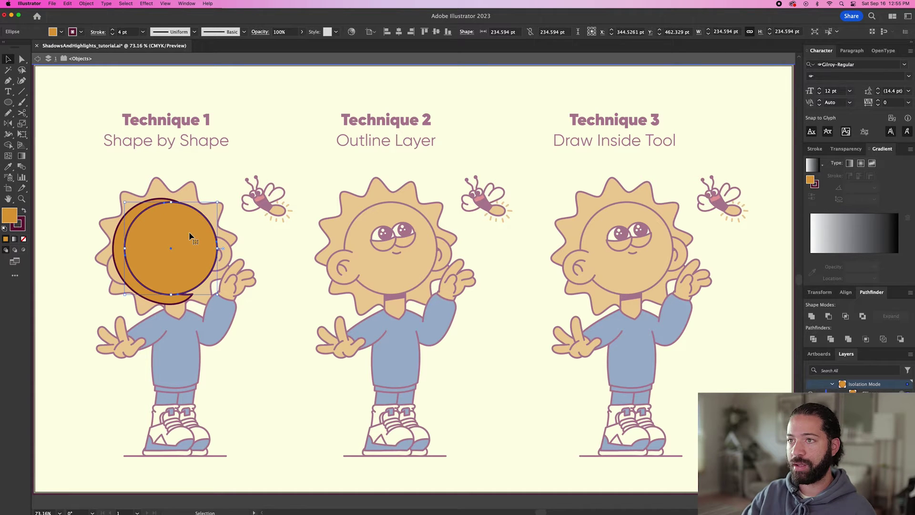
pyautogui.click(118, 240)
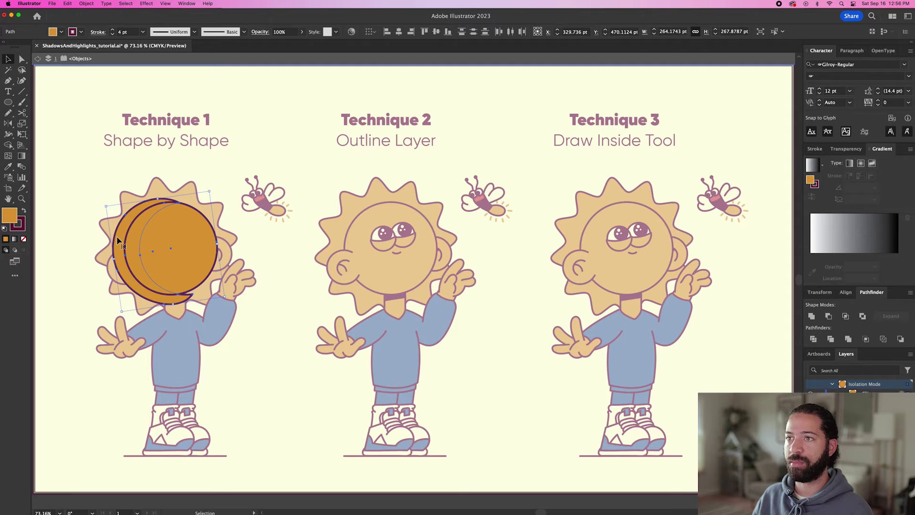
pyautogui.click(845, 317)
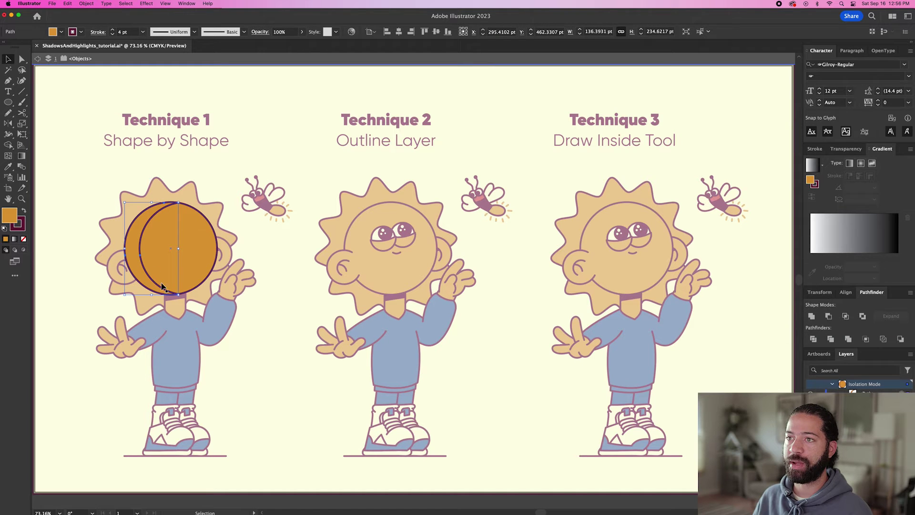
# Fill the crescent shadow with the darker orange db9b32 and remove its stroke
pyautogui.doubleClick(10, 216)
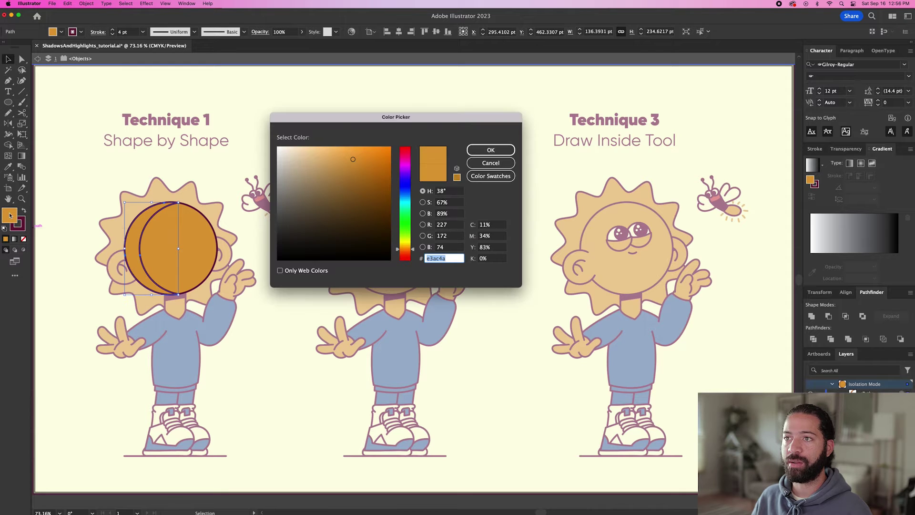
pyautogui.moveTo(355, 162); pyautogui.dragTo(364, 163)
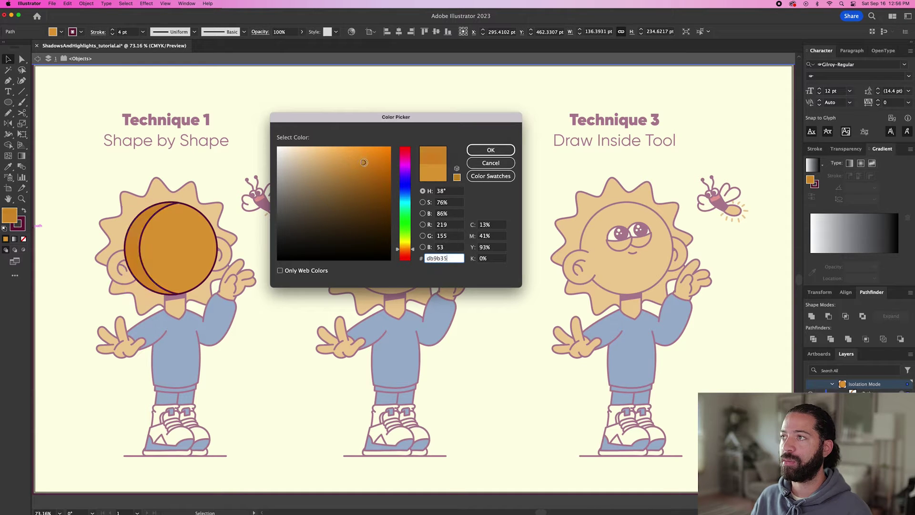
pyautogui.click(490, 150)
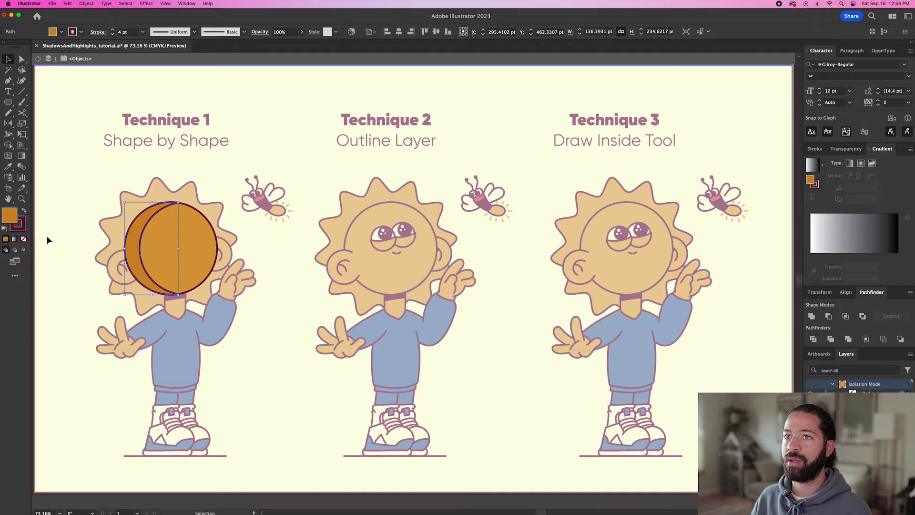
pyautogui.click(23, 230)
pyautogui.click(24, 240)
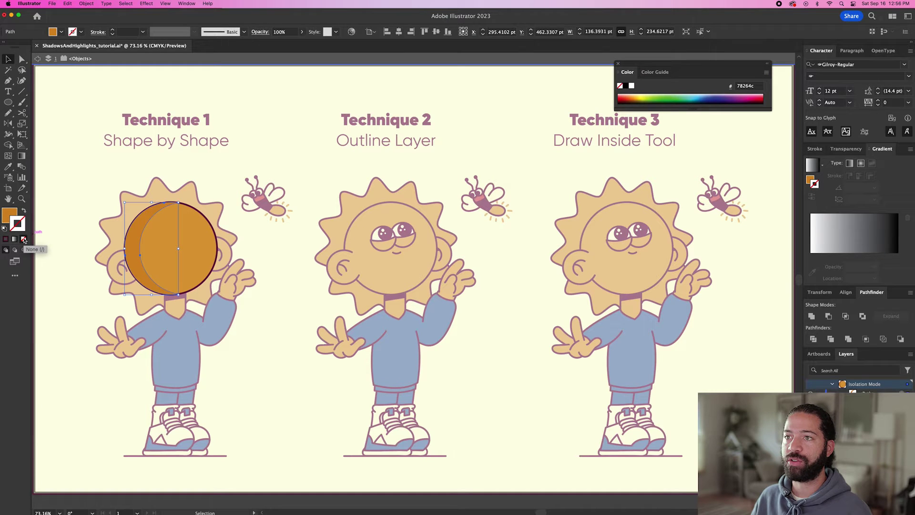
# Place a copy of the head circle on top of the shadow and remove its fill, keeping only the outline
pyautogui.press('super+z')
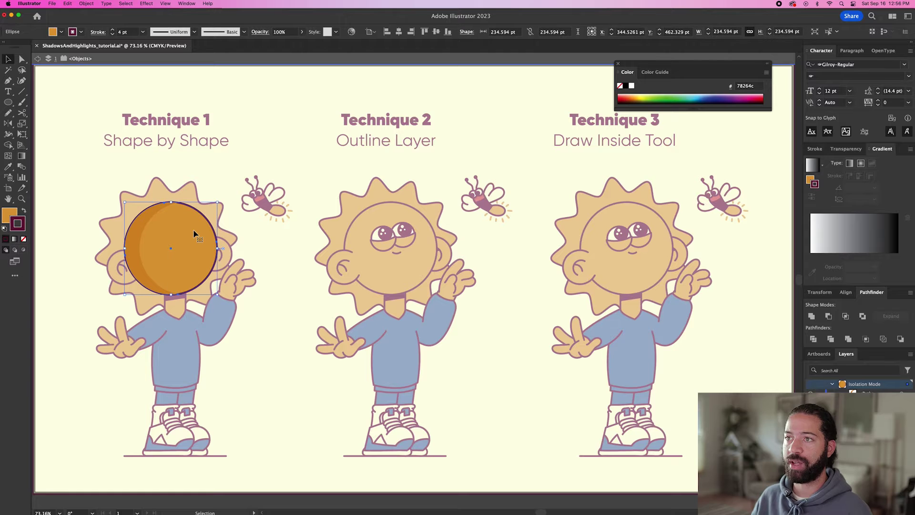
pyautogui.press('super+z')
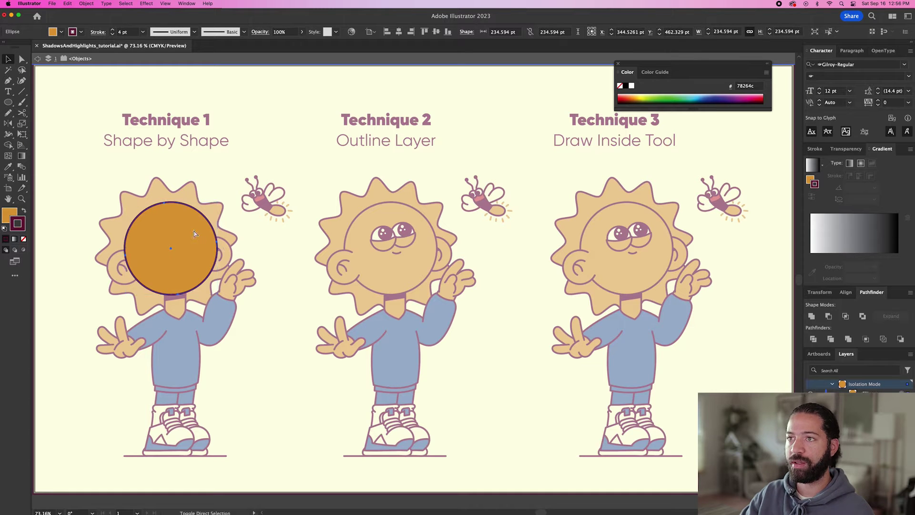
pyautogui.click(12, 213)
pyautogui.click(23, 240)
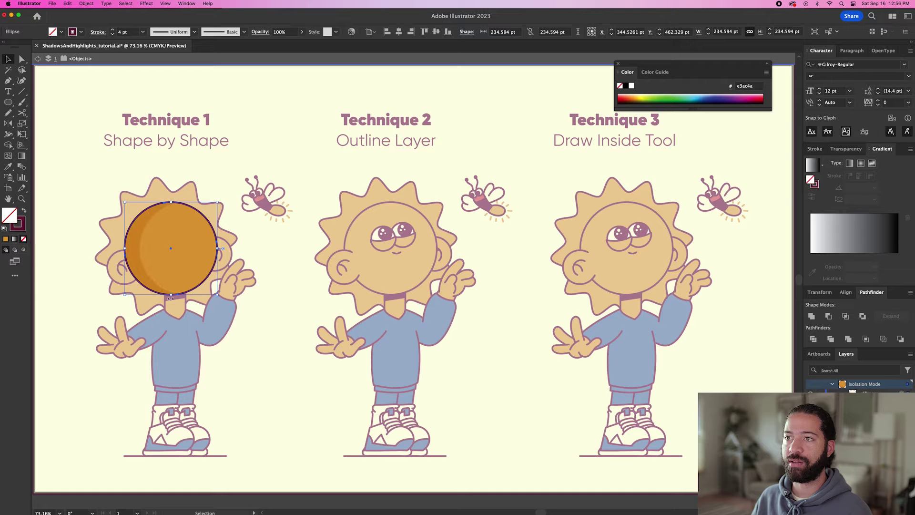
# Group the head circle, crescent shadow and outline, and leave isolation mode
pyautogui.moveTo(218, 237); pyautogui.dragTo(208, 199)
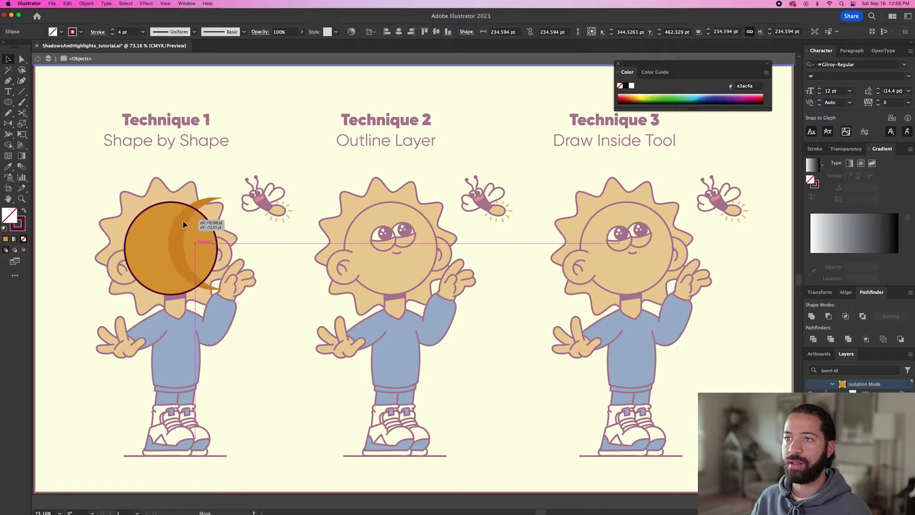
pyautogui.click(187, 244)
pyautogui.moveTo(187, 245)
pyautogui.mouseDown()
pyautogui.moveTo(253, 224)
pyautogui.moveTo(181, 246)
pyautogui.mouseUp()
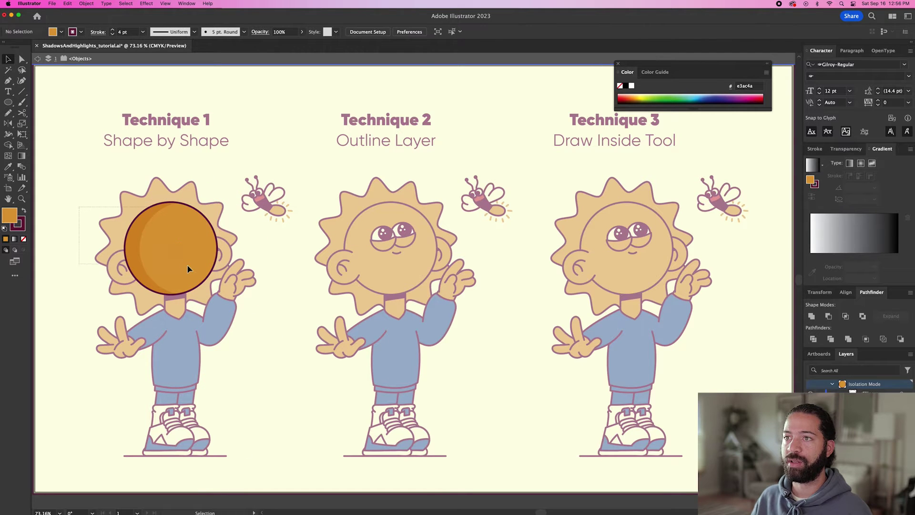
pyautogui.keyDown('shift'); pyautogui.click(187, 266); pyautogui.keyUp('shift')
pyautogui.press('a')
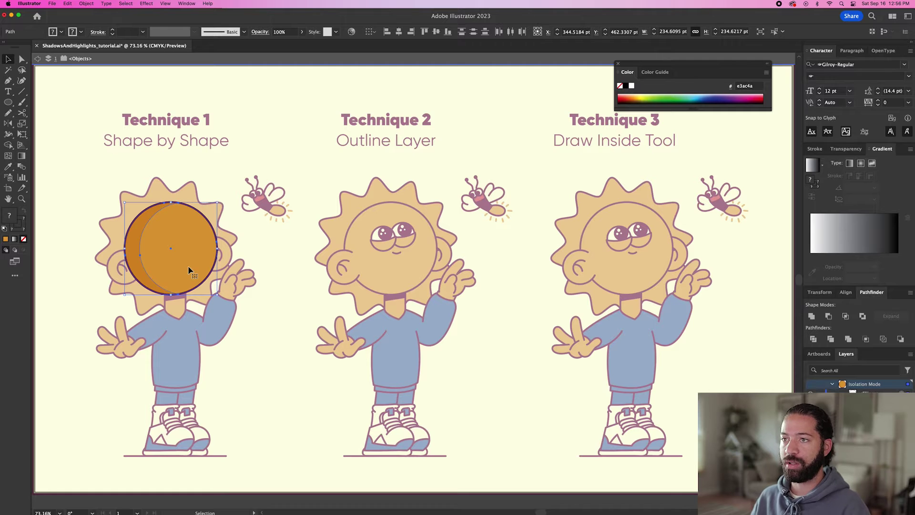
pyautogui.press('super+g')
pyautogui.press('v')
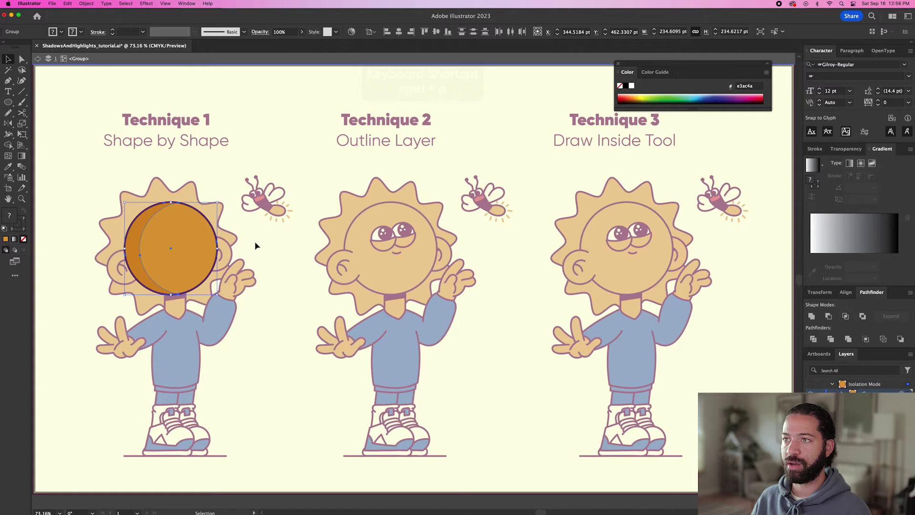
pyautogui.doubleClick(254, 242)
pyautogui.moveTo(167, 272)
pyautogui.mouseDown()
pyautogui.moveTo(205, 252)
pyautogui.moveTo(164, 235)
pyautogui.moveTo(190, 235)
pyautogui.moveTo(163, 254)
pyautogui.moveTo(168, 272)
pyautogui.mouseUp()
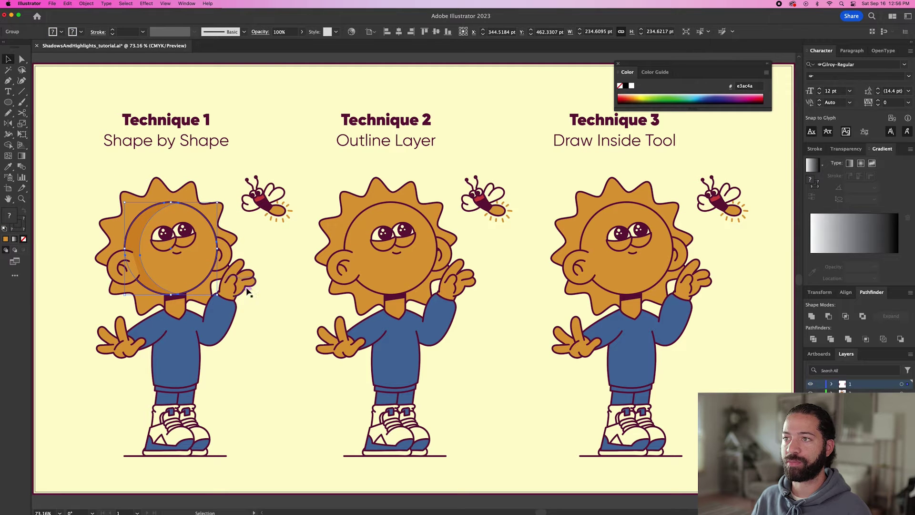
pyautogui.click(279, 268)
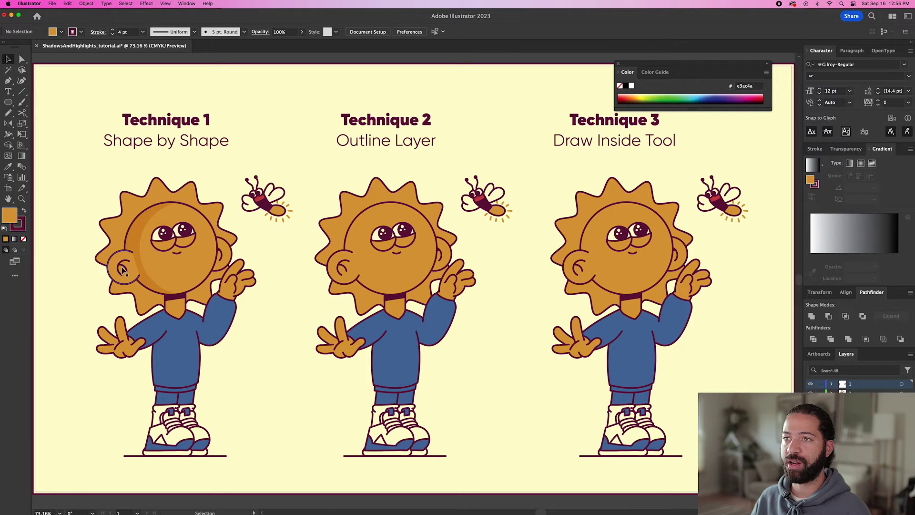
# Copy the hex colour code of the head's crescent shadow
pyautogui.press('a')
pyautogui.click(141, 228)
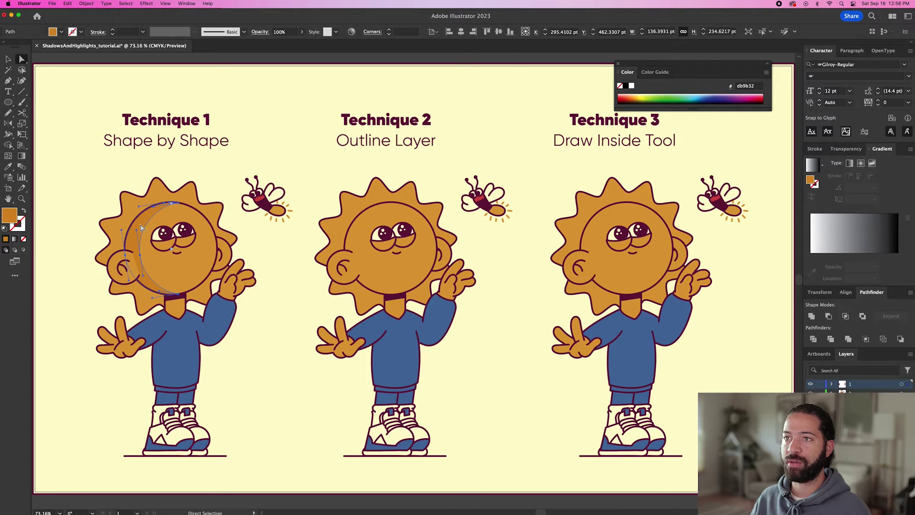
pyautogui.doubleClick(10, 218)
pyautogui.press('super+c')
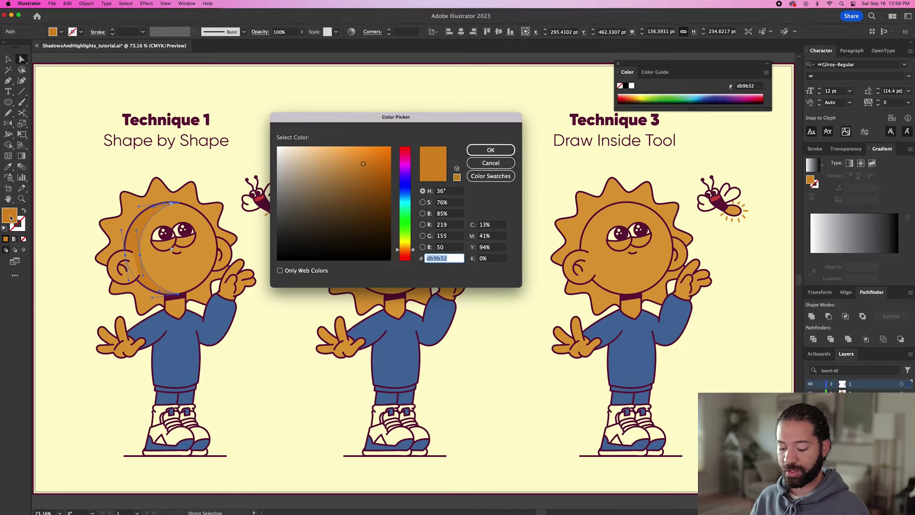
pyautogui.click(490, 150)
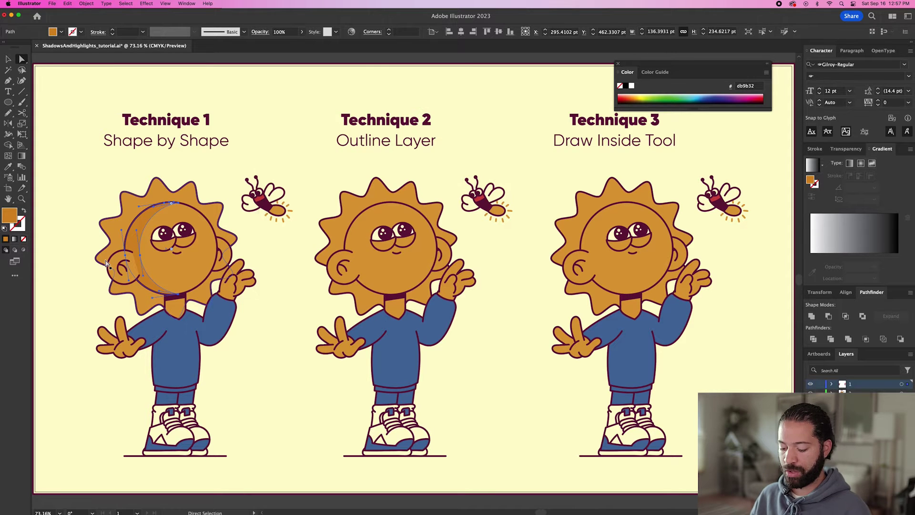
# Set the fill of the Technique 1 character's left ear to the shadow colour db9b32 within its group
pyautogui.press('v')
pyautogui.click(122, 262)
pyautogui.doubleClick(118, 262)
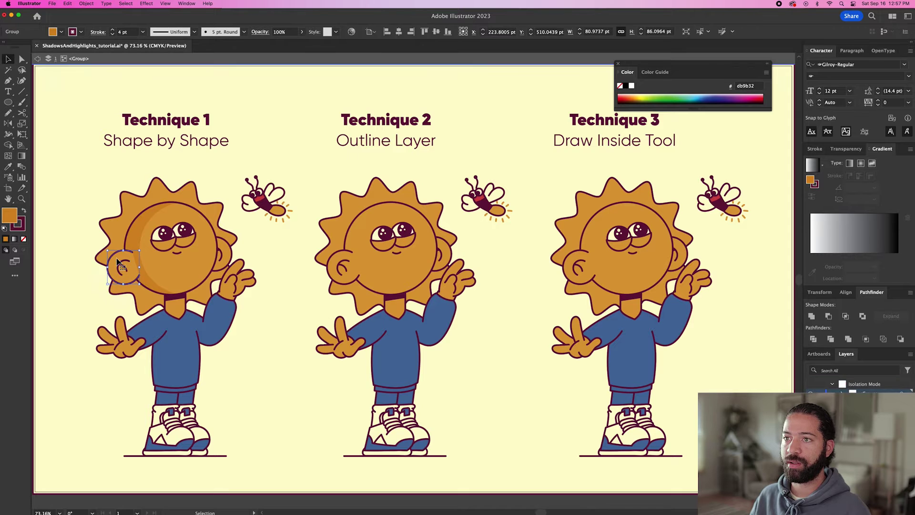
pyautogui.click(120, 263)
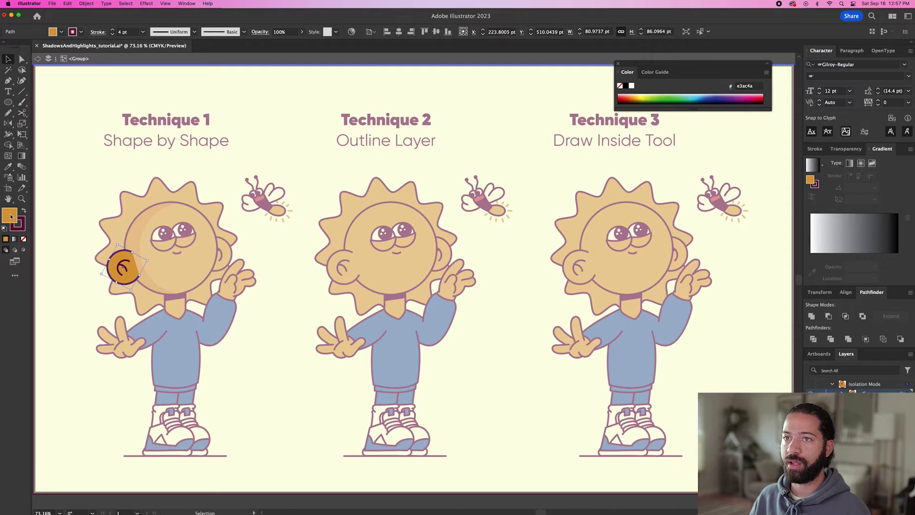
pyautogui.doubleClick(11, 218)
pyautogui.press('super+v')
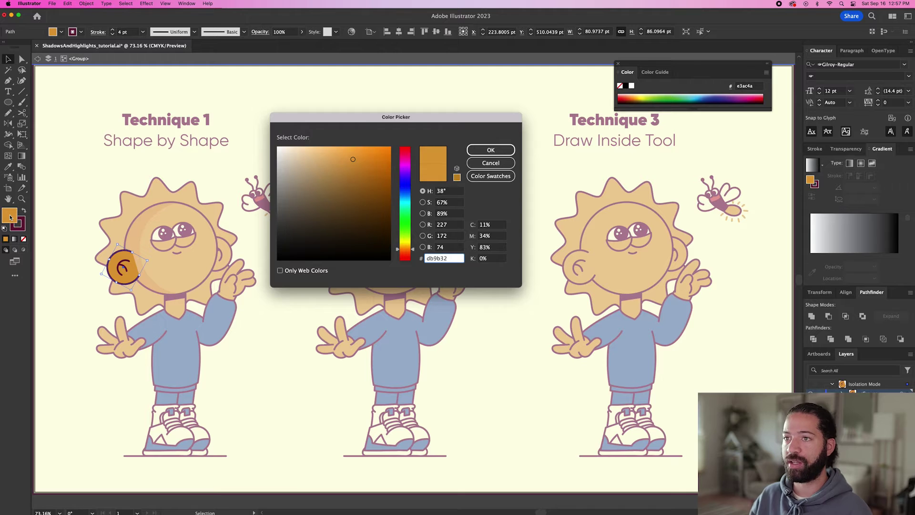
pyautogui.press('Return')
pyautogui.doubleClick(69, 233)
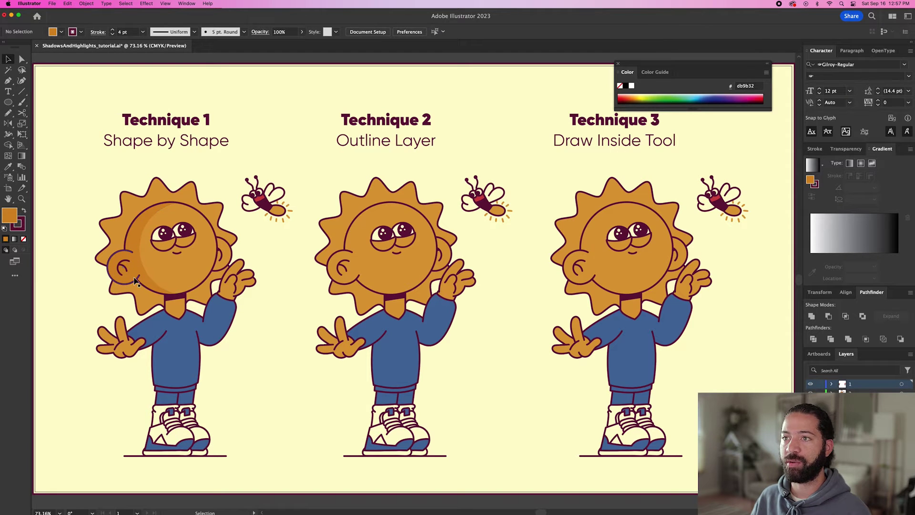
# Inside the left ear's group, duplicate the ear shape slightly to the right and redraw its left side around the ear with the Pencil tool
pyautogui.scroll(1, 117, 270)
pyautogui.doubleClick(116, 271)
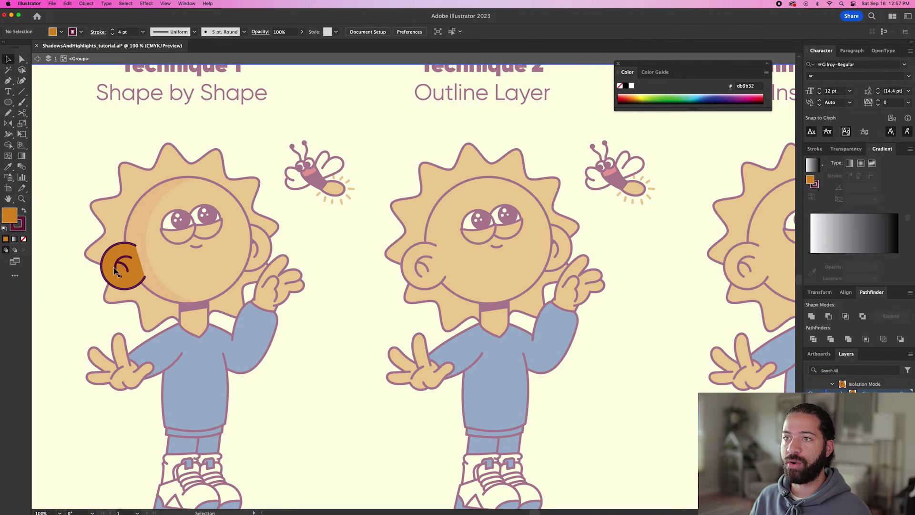
pyautogui.scroll(3, 115, 271)
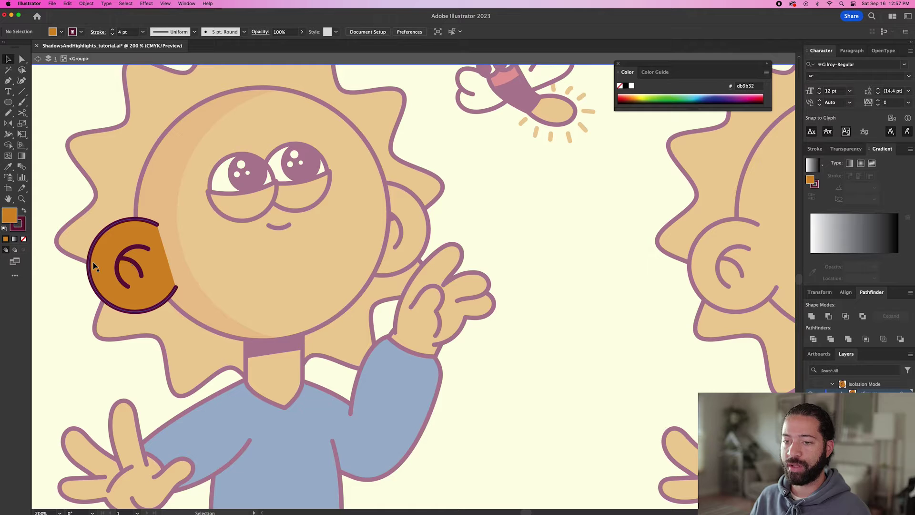
pyautogui.moveTo(96, 266); pyautogui.dragTo(109, 266)
pyautogui.press('n')
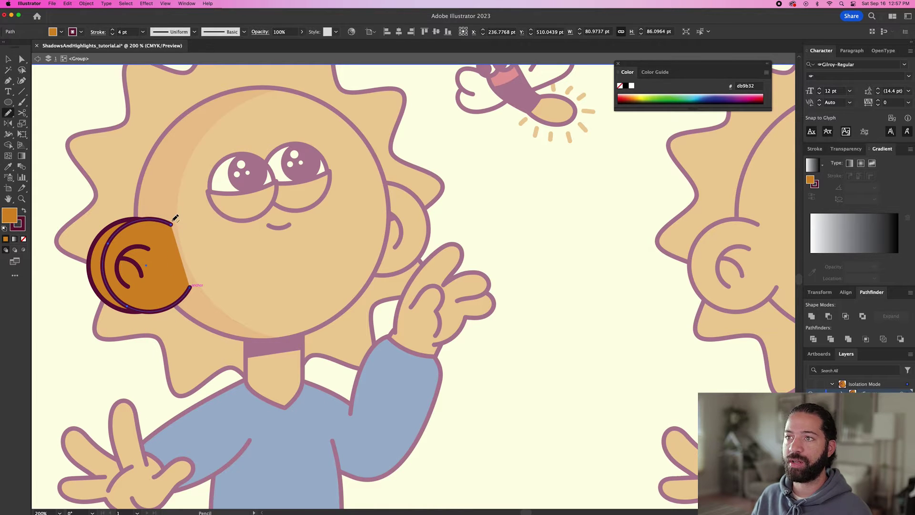
pyautogui.moveTo(97, 221)
pyautogui.mouseDown()
pyautogui.moveTo(81, 244)
pyautogui.moveTo(79, 272)
pyautogui.moveTo(114, 313)
pyautogui.mouseUp()
pyautogui.moveTo(193, 291); pyautogui.dragTo(192, 289)
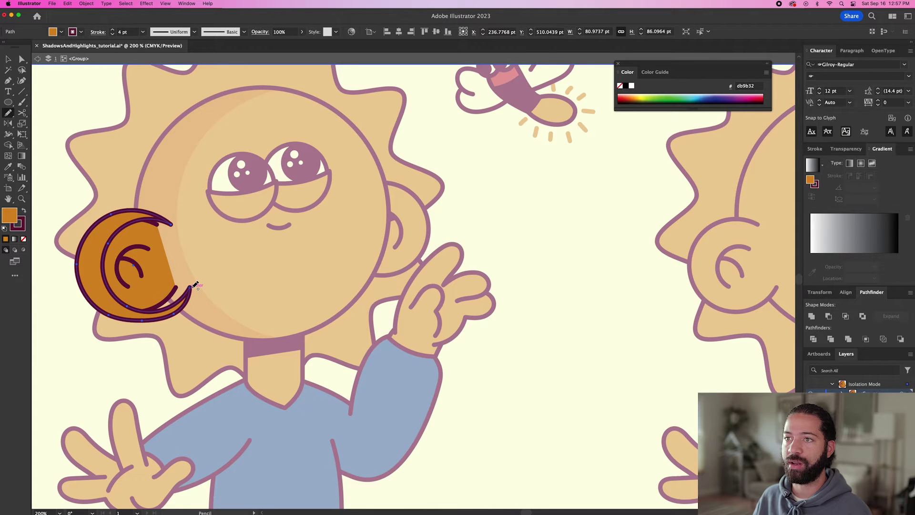
# Duplicate the ear shape in place and intersect it with the pencil-drawn crescent to trim the shadow to the ear
pyautogui.press('v')
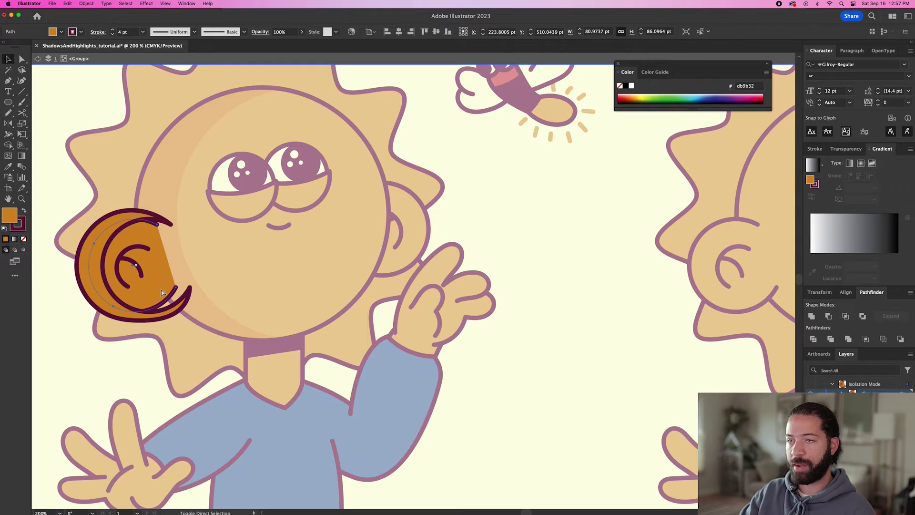
pyautogui.press('super+z')
pyautogui.keyDown('shift'); pyautogui.click(81, 258); pyautogui.keyUp('shift')
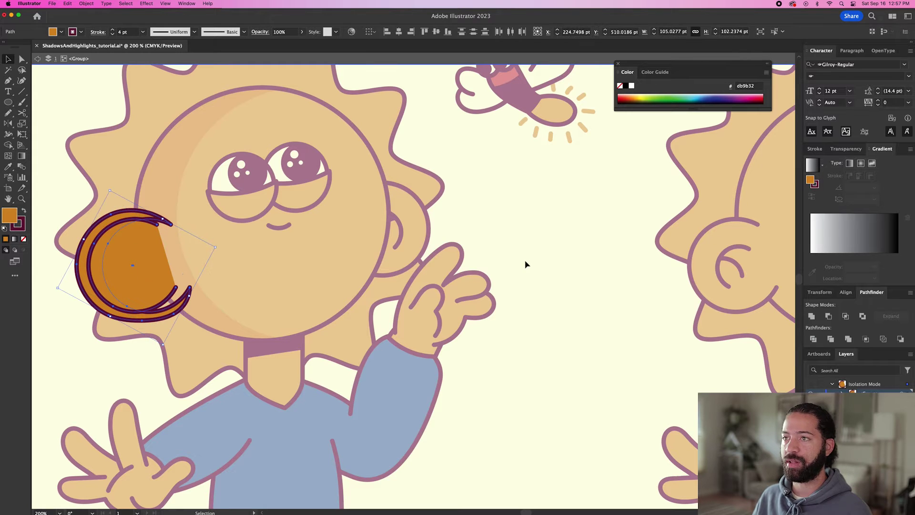
pyautogui.click(846, 317)
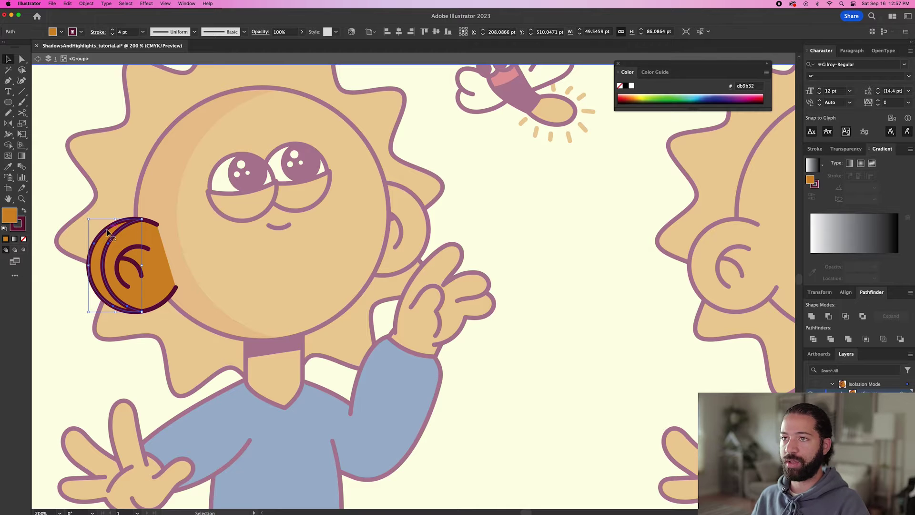
# Apply the head shadow's appearance to the ear crescent and darken its fill to d38d29
pyautogui.press('i')
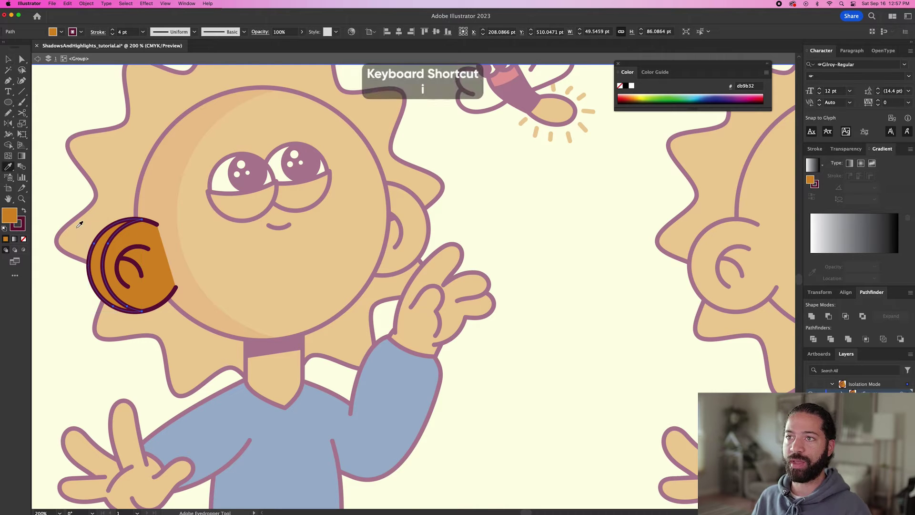
pyautogui.click(168, 167)
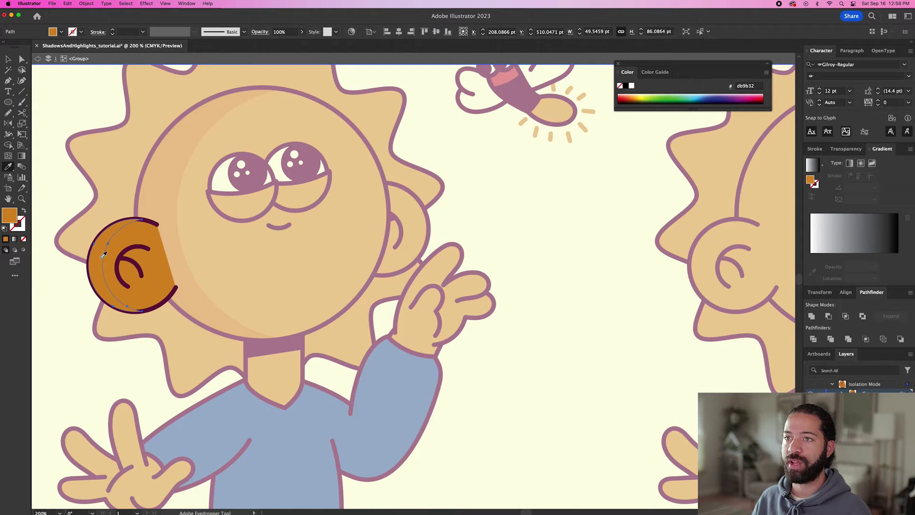
pyautogui.doubleClick(12, 217)
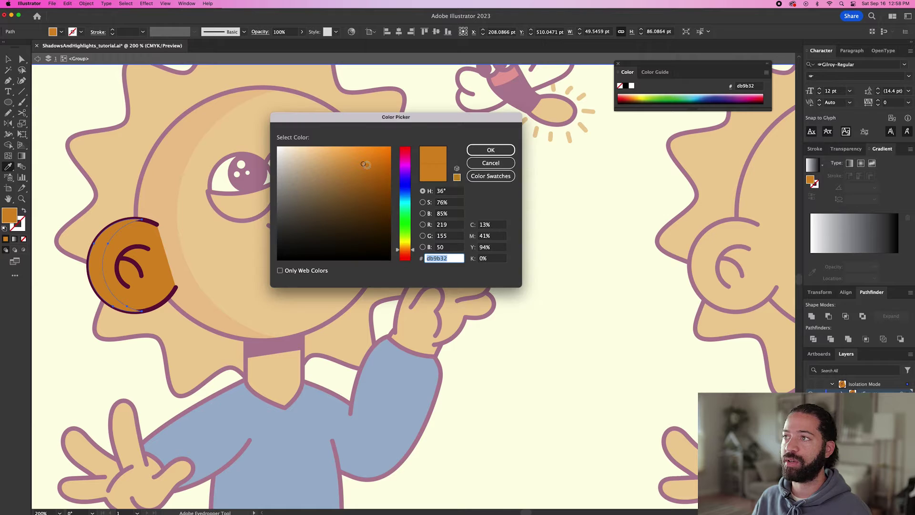
pyautogui.click(370, 166)
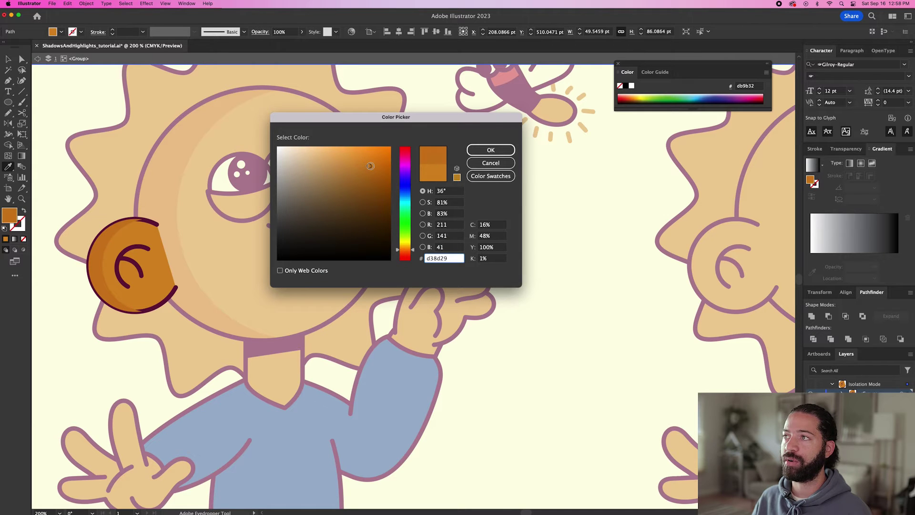
pyautogui.click(495, 150)
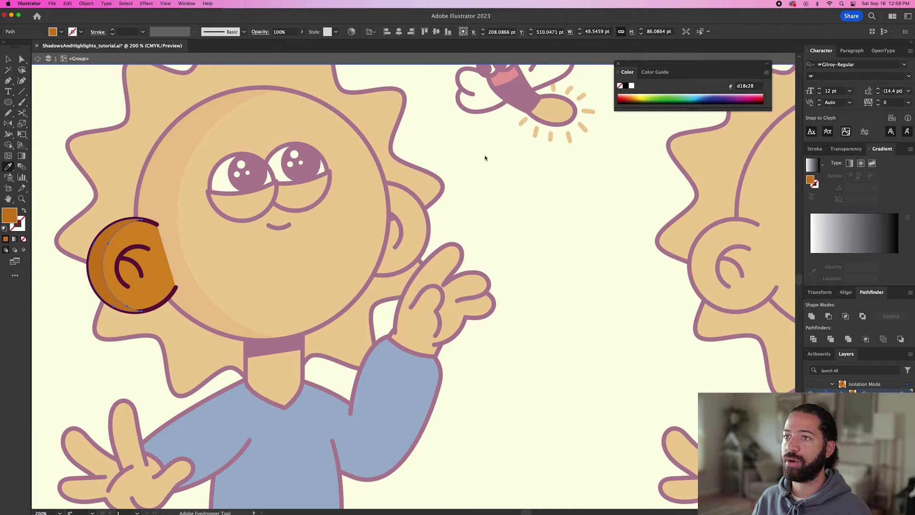
# Place a copy of the ear shape on top of its shadow and remove its fill, keeping only the outline
pyautogui.click(169, 253)
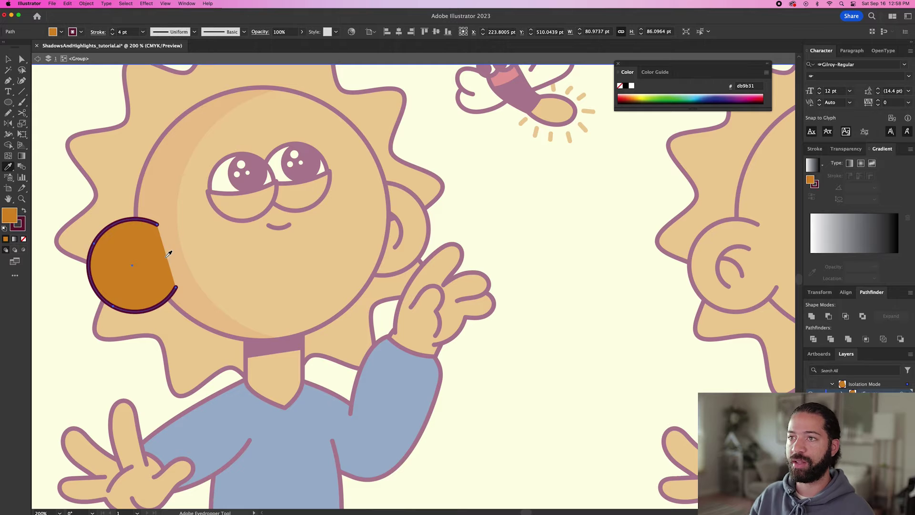
pyautogui.click(24, 239)
pyautogui.press('v')
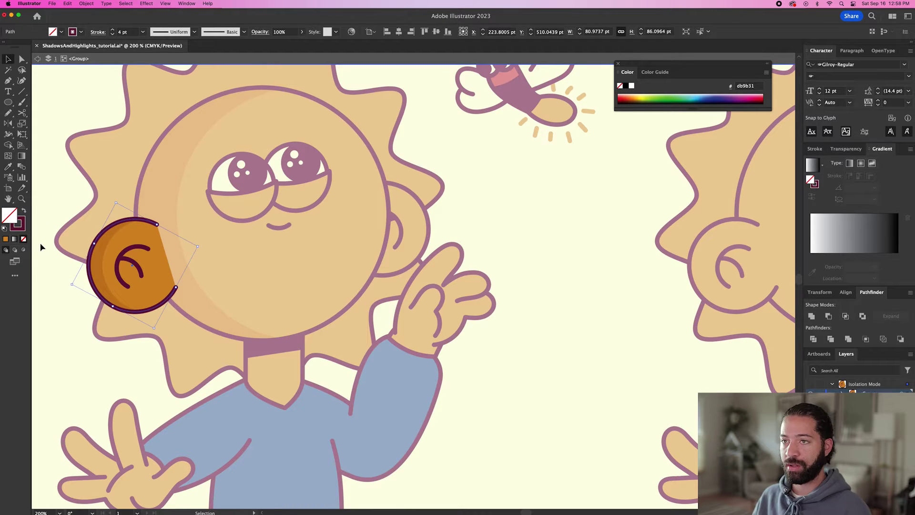
pyautogui.click(48, 272)
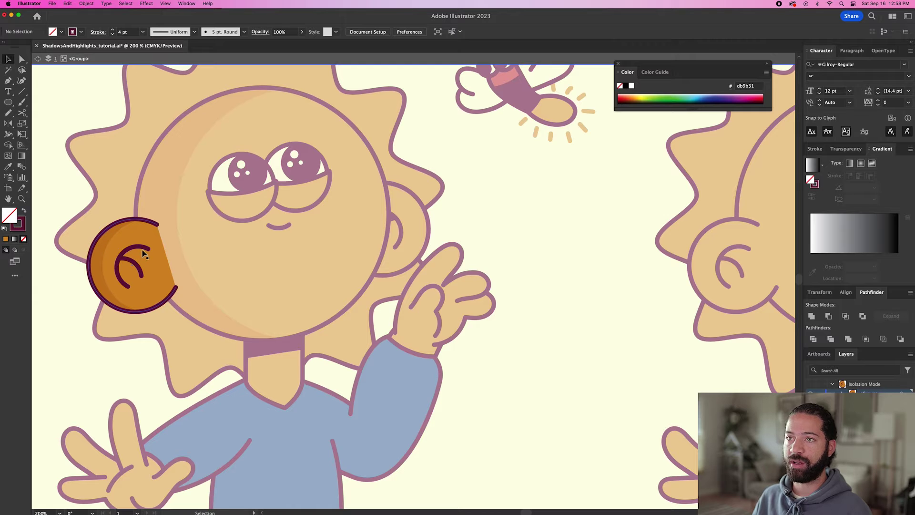
# Draw a circle about 40 pt wide at the centre of the ear and give it the ear shadow's colour
pyautogui.press('l')
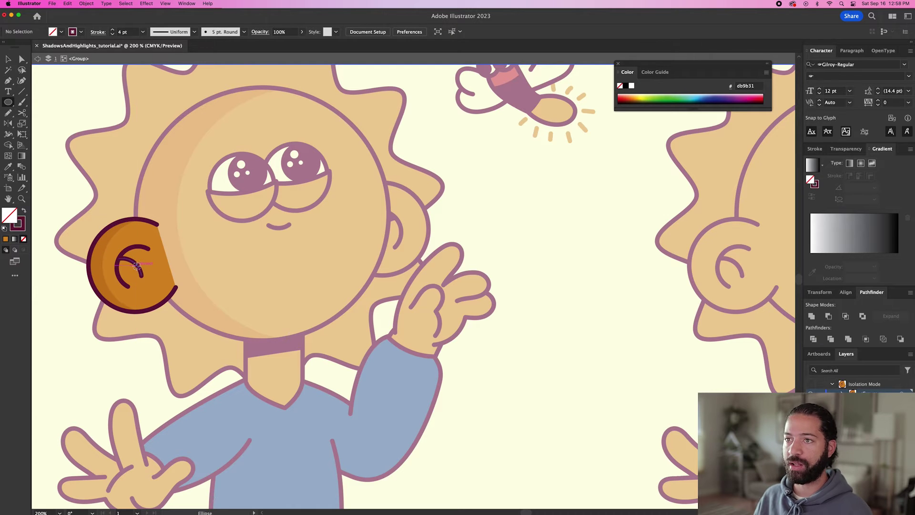
pyautogui.moveTo(136, 263); pyautogui.dragTo(158, 283)
pyautogui.press('i')
pyautogui.click(108, 238)
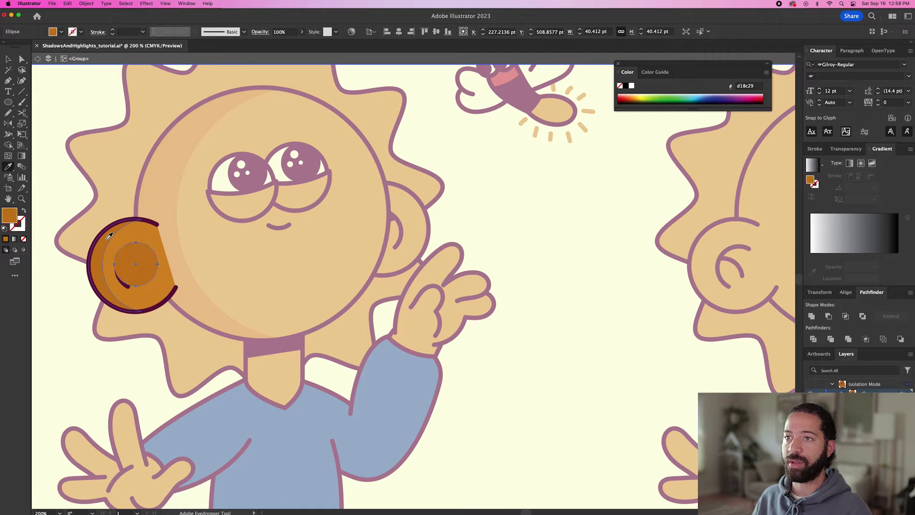
# Nudge the circle slightly down and right, send it behind the inner-ear lines, and leave isolation mode
pyautogui.press('Down')
pyautogui.press('Down')
pyautogui.press('Down')
pyautogui.press('Right')
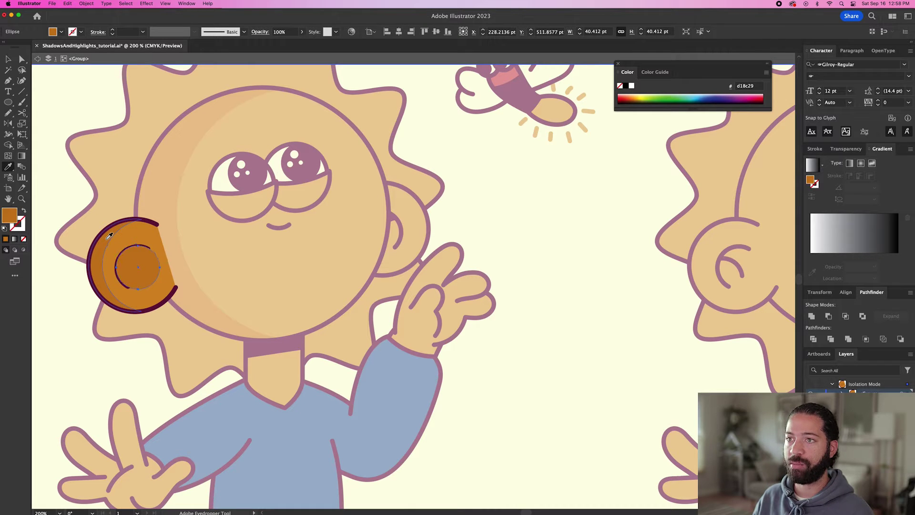
pyautogui.press('super+bracketleft')
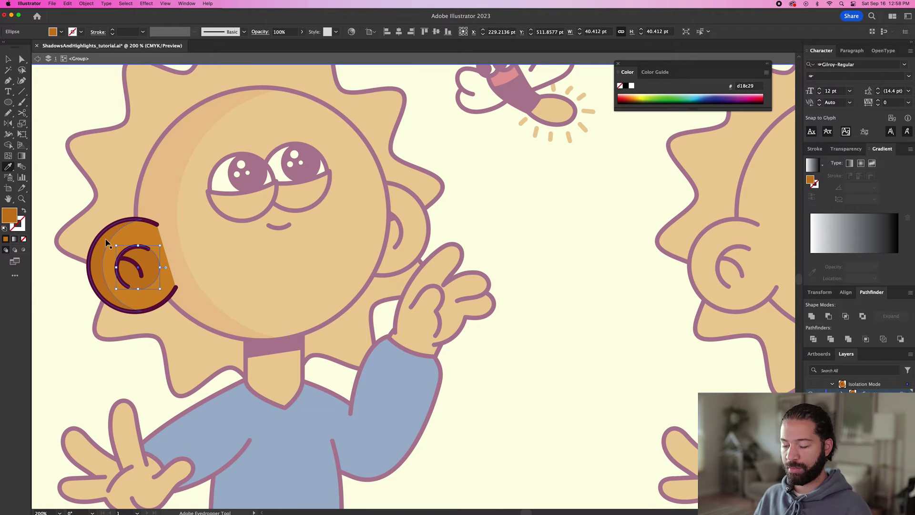
pyautogui.press('v')
pyautogui.keyDown('shift'); pyautogui.click(171, 303); pyautogui.keyUp('shift')
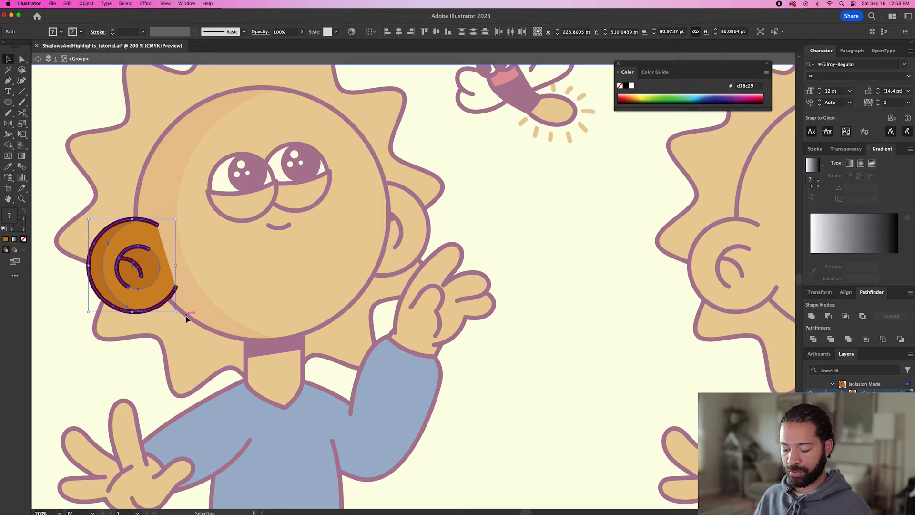
pyautogui.doubleClick(64, 307)
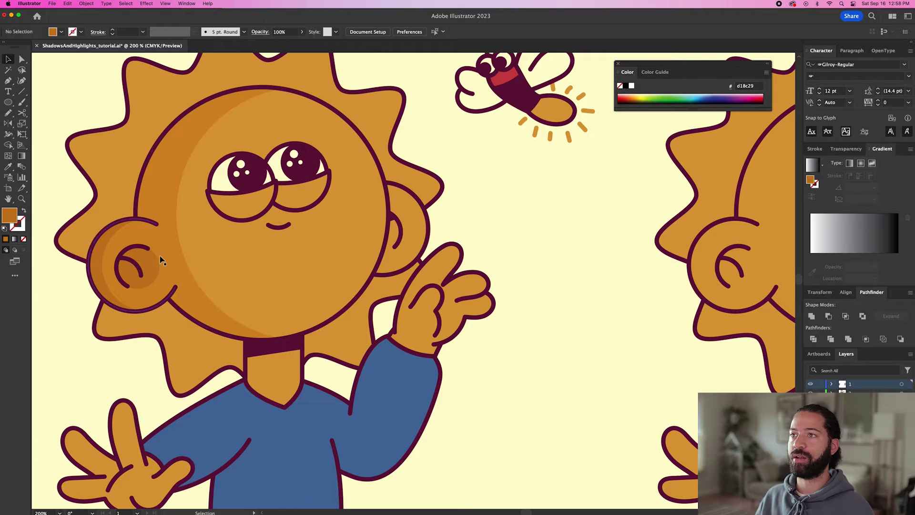
# Isolate the spiky hair shape of the Technique 1 character and duplicate it slightly to the right
pyautogui.doubleClick(164, 328)
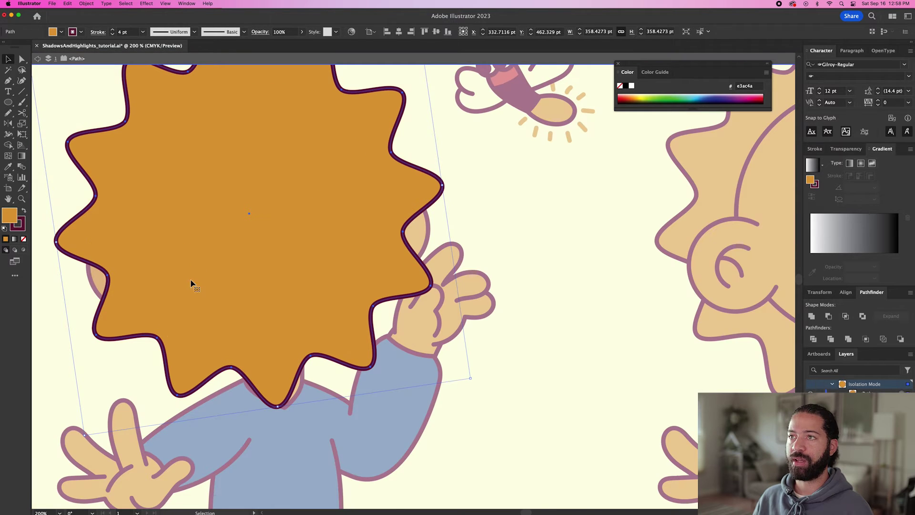
pyautogui.press('super+minus')
pyautogui.press('super+minus')
pyautogui.moveTo(168, 253); pyautogui.dragTo(178, 252)
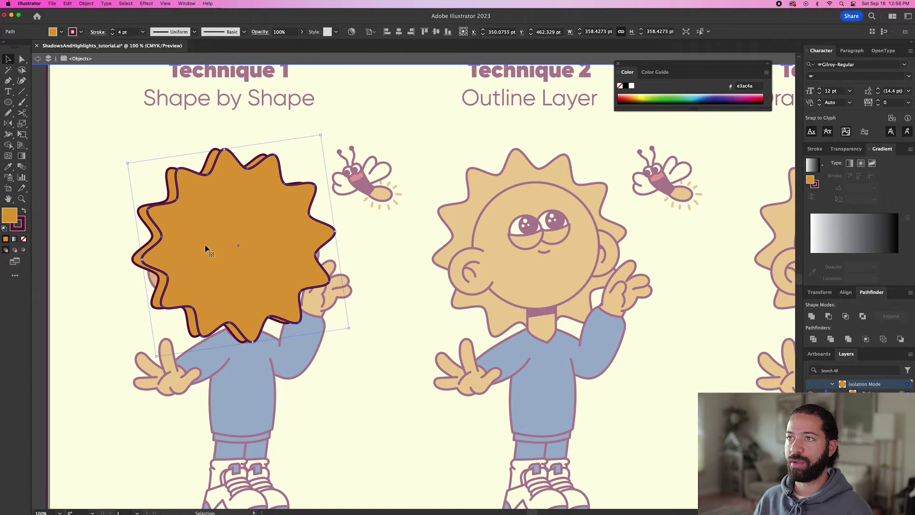
# Delete the anchor points and leftover segments on the right side of the copied hair, leaving only its left part
pyautogui.press('a')
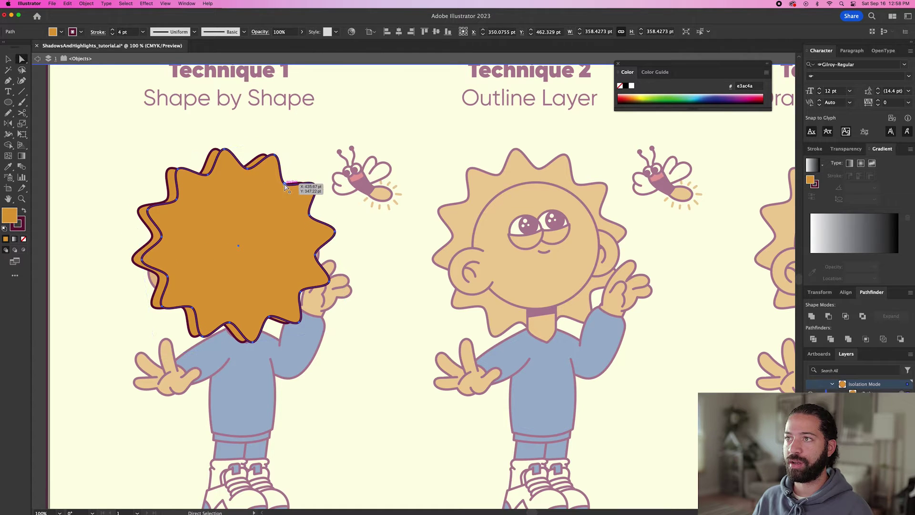
pyautogui.click(285, 185)
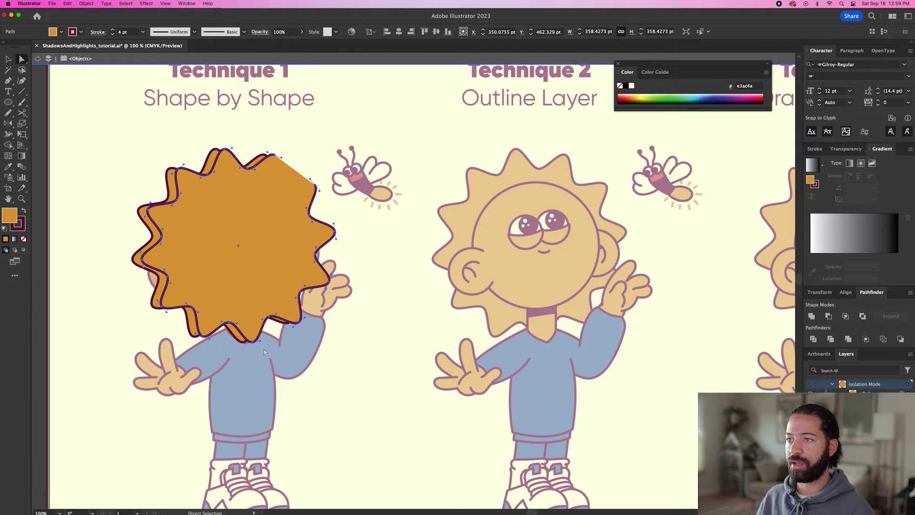
pyautogui.click(270, 318)
pyautogui.press('Delete')
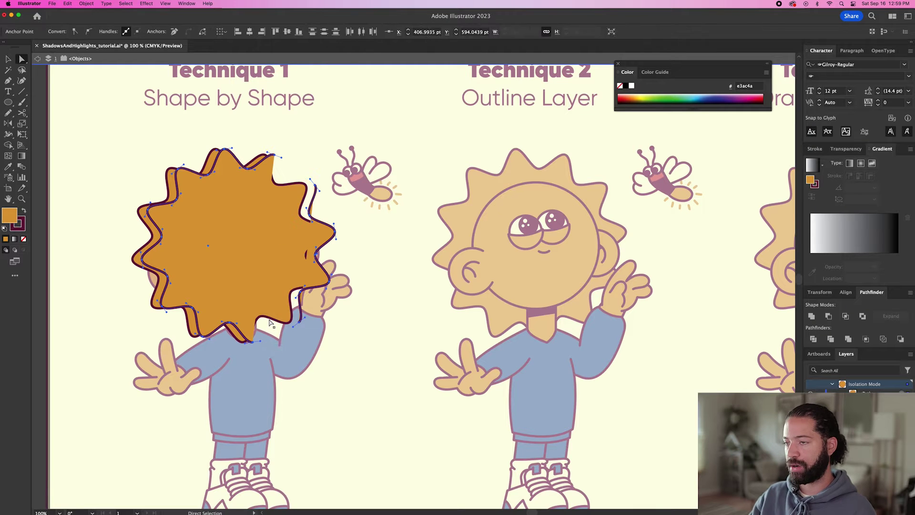
pyautogui.press('v')
pyautogui.click(353, 230)
pyautogui.click(336, 233)
pyautogui.press('Delete')
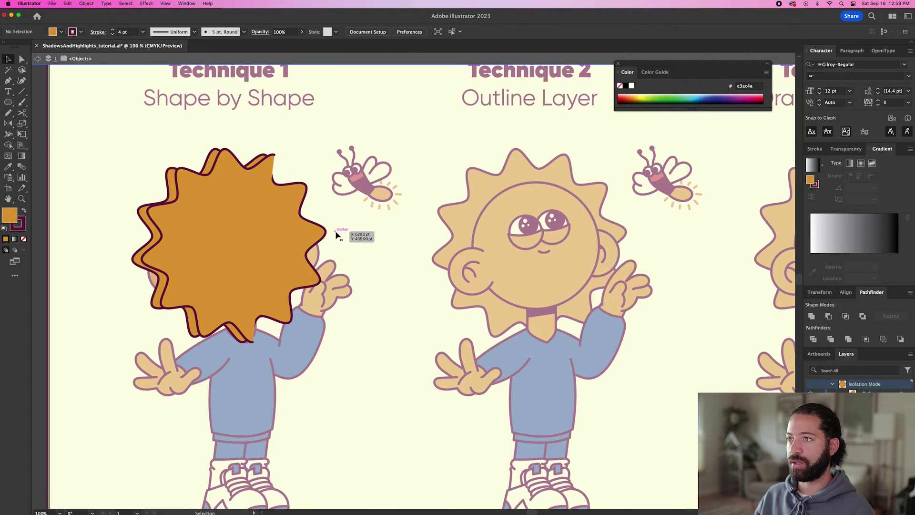
# Close the remaining hair path with a Pencil curve that sweeps around the outside of the hair's left side
pyautogui.click(261, 171)
pyautogui.press('n')
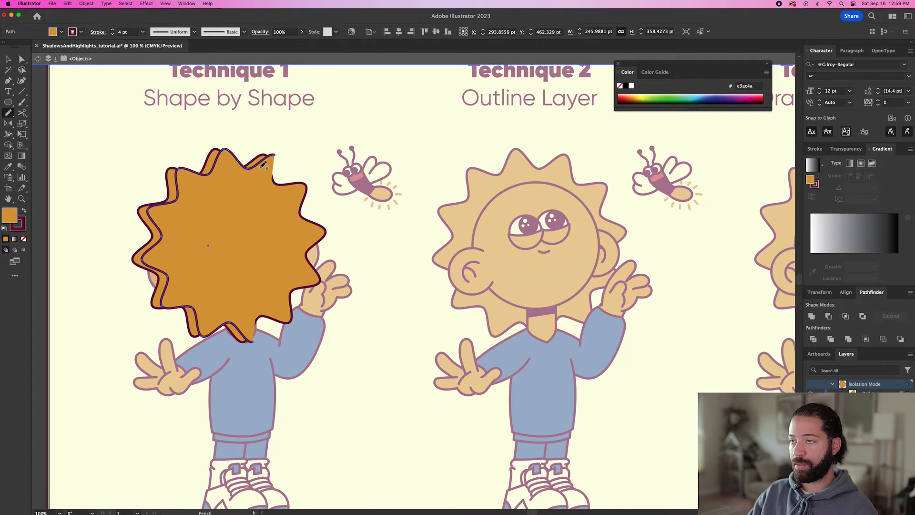
pyautogui.moveTo(275, 151)
pyautogui.mouseDown()
pyautogui.moveTo(208, 140)
pyautogui.moveTo(166, 151)
pyautogui.moveTo(131, 183)
pyautogui.moveTo(114, 237)
pyautogui.moveTo(122, 293)
pyautogui.moveTo(166, 343)
pyautogui.mouseUp()
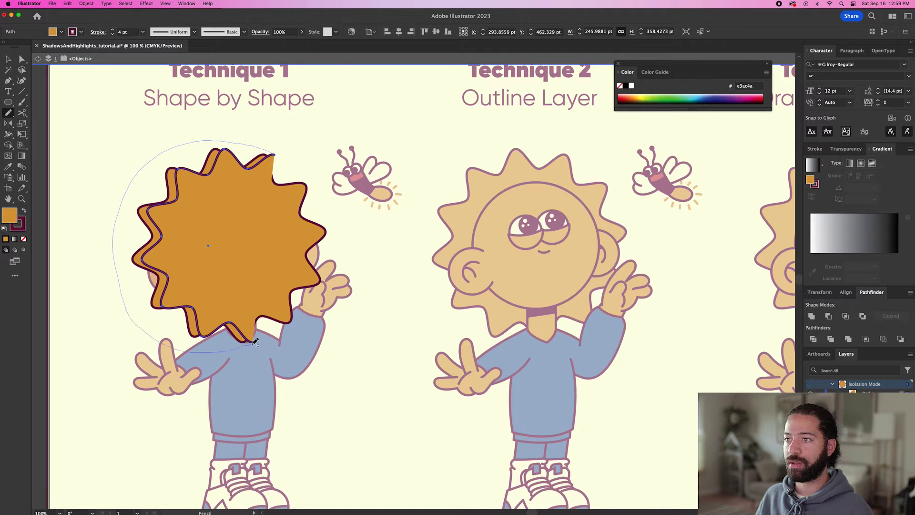
pyautogui.moveTo(255, 341); pyautogui.dragTo(258, 338)
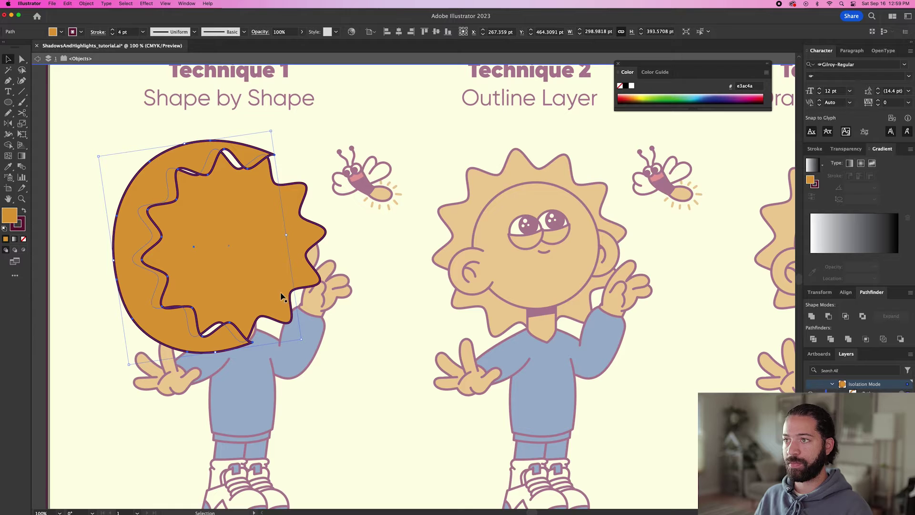
# Intersect the closed shape with the full hair shape so the shadow strip stays within the hair's left edge
pyautogui.keyDown('super'); pyautogui.click(295, 273); pyautogui.keyUp('super')
pyautogui.press('v')
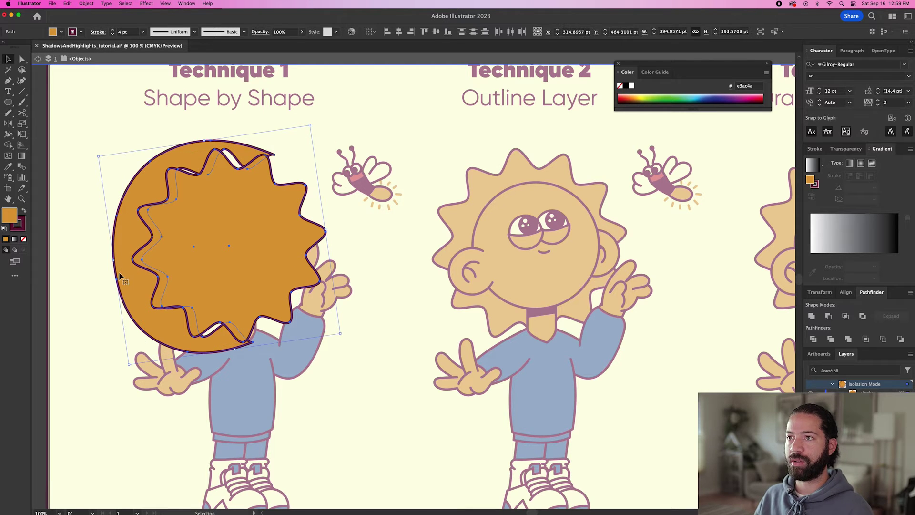
pyautogui.click(829, 316)
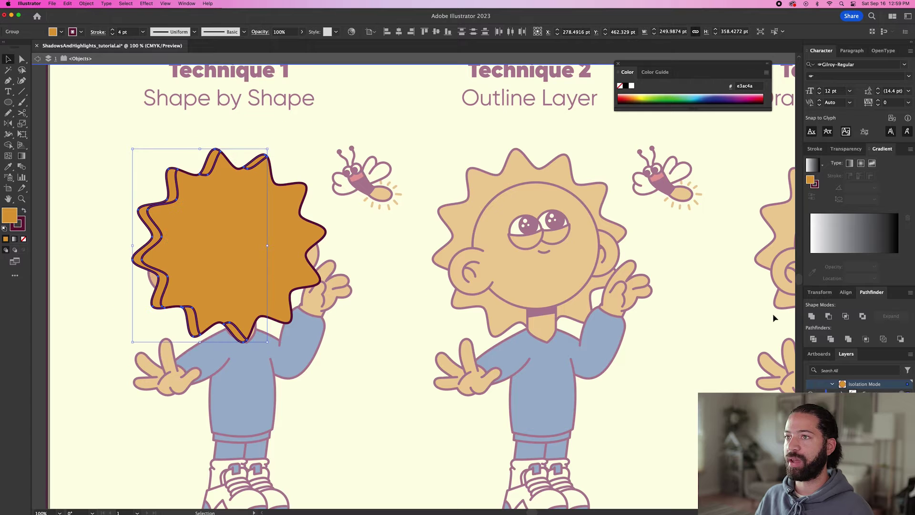
# Remove the stroke from the hair's shadow strip
pyautogui.press('i')
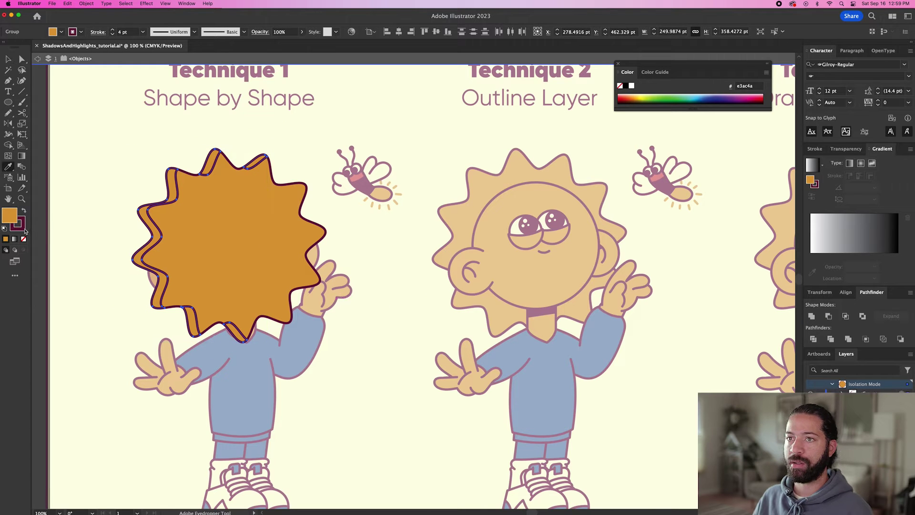
pyautogui.click(23, 228)
pyautogui.click(23, 239)
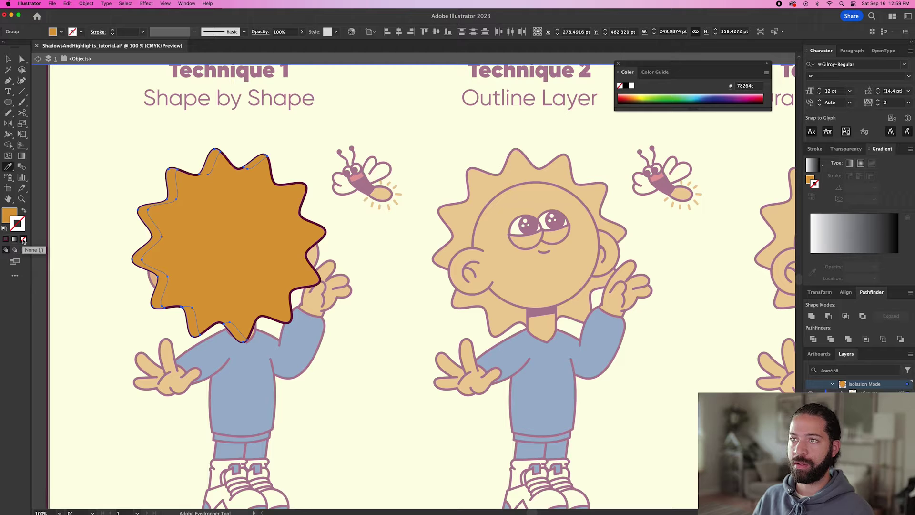
# Remove the fill from the topmost hair outline path of the Technique 1 character, keeping its dark stroke
pyautogui.click(220, 229)
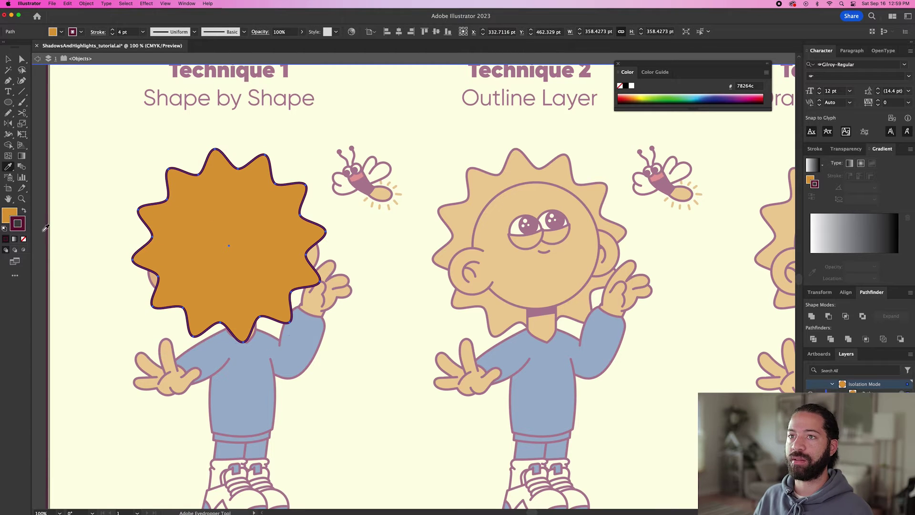
pyautogui.click(15, 213)
pyautogui.click(24, 239)
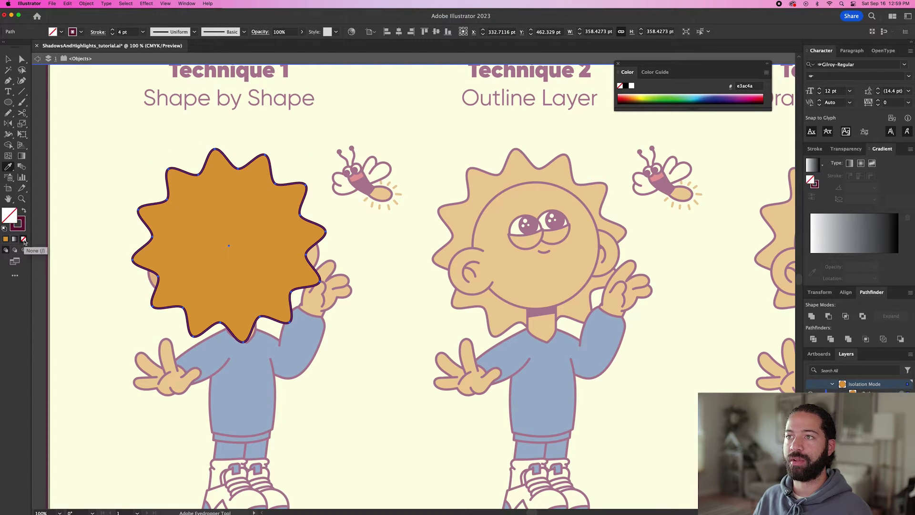
# Group the hair's base, shadow pieces and outline together, and exit isolation mode
pyautogui.press('v')
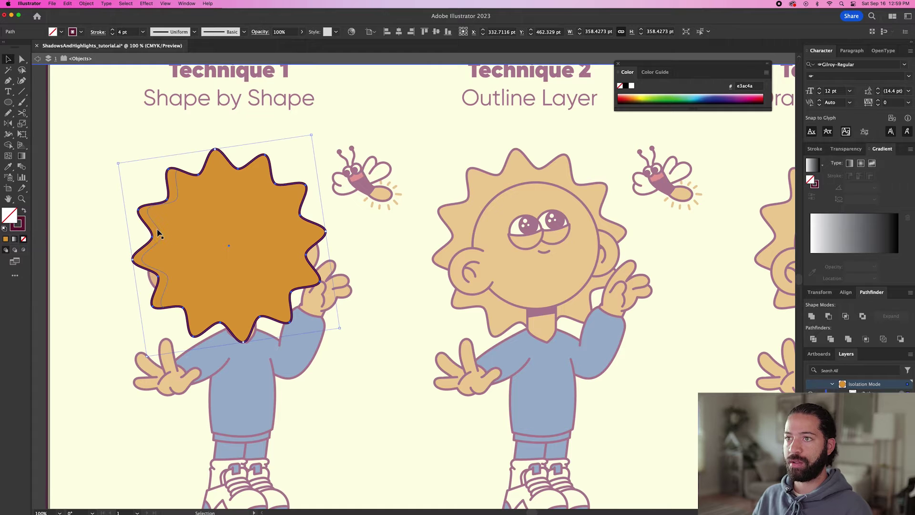
pyautogui.moveTo(180, 248); pyautogui.dragTo(224, 262)
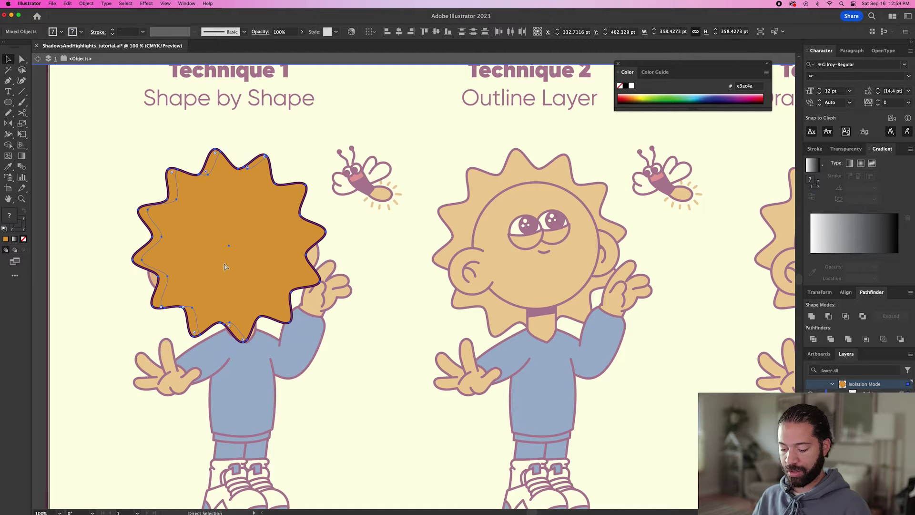
pyautogui.press('super+g')
pyautogui.doubleClick(84, 170)
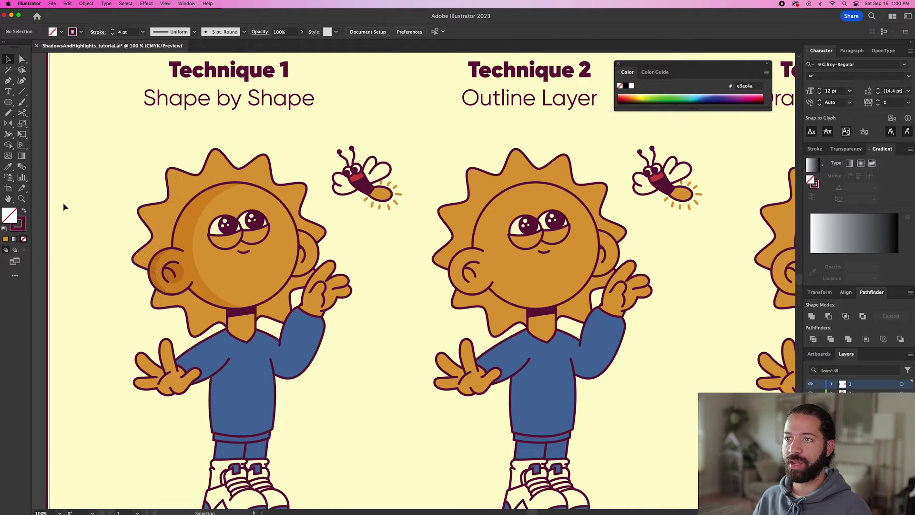
# Recolor each piece of the hair's shadow strip with the darker orange sampled from the head's shadow using the Eyedropper
pyautogui.press('a')
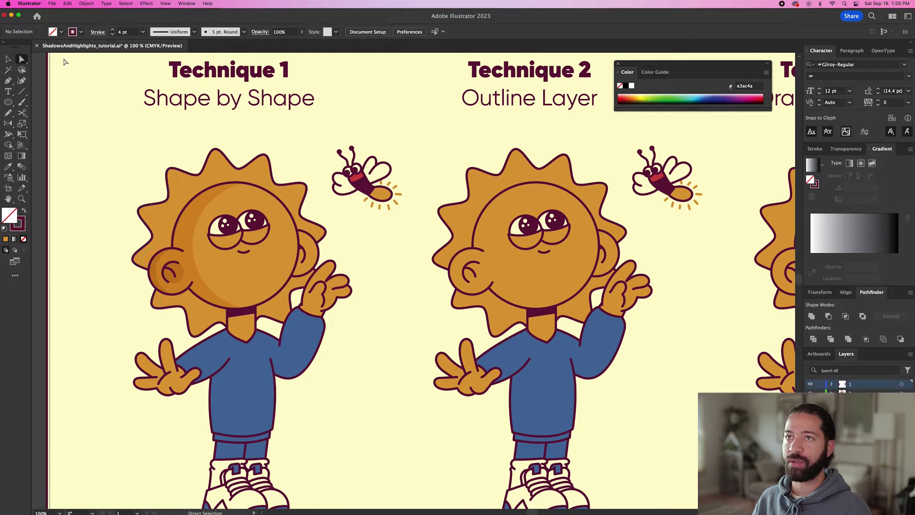
pyautogui.click(145, 215)
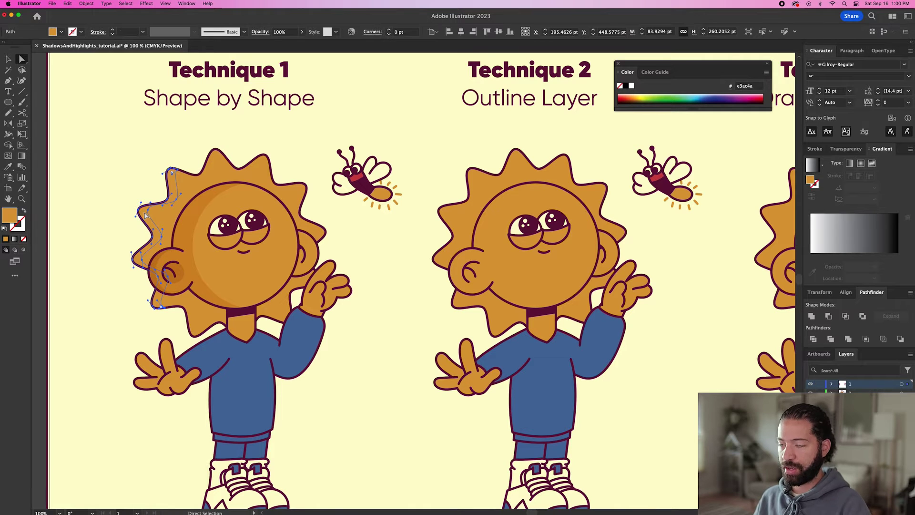
pyautogui.press('i')
pyautogui.click(196, 212)
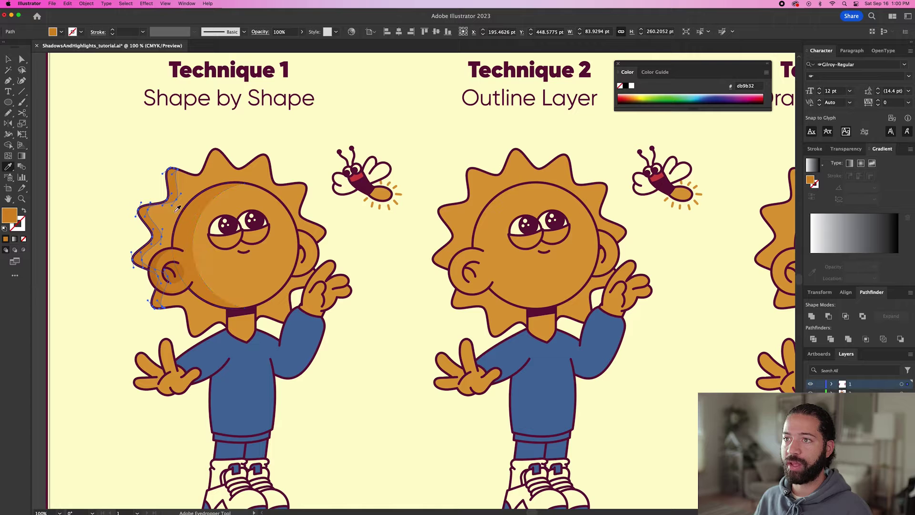
pyautogui.keyDown('super'); pyautogui.click(215, 161); pyautogui.keyUp('super')
pyautogui.click(198, 214)
pyautogui.keyDown('super'); pyautogui.click(193, 320); pyautogui.keyUp('super')
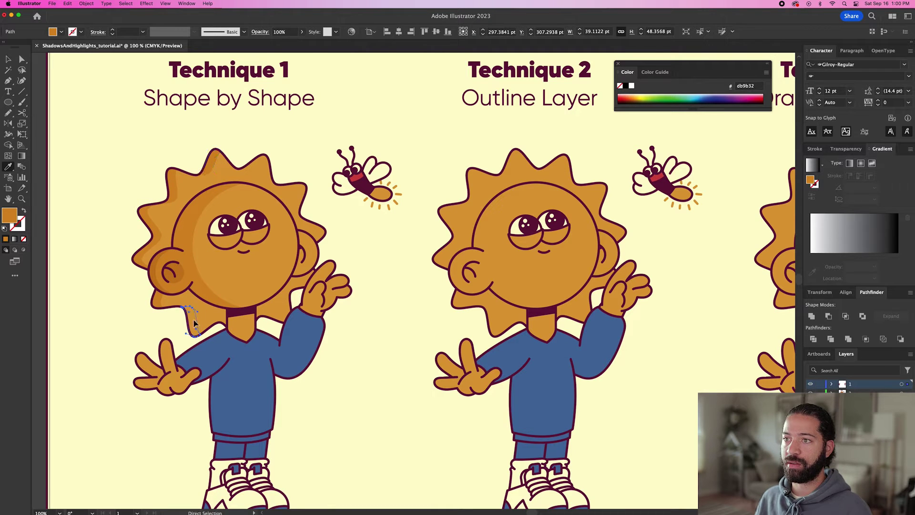
pyautogui.click(163, 297)
pyautogui.press('v')
pyautogui.click(98, 194)
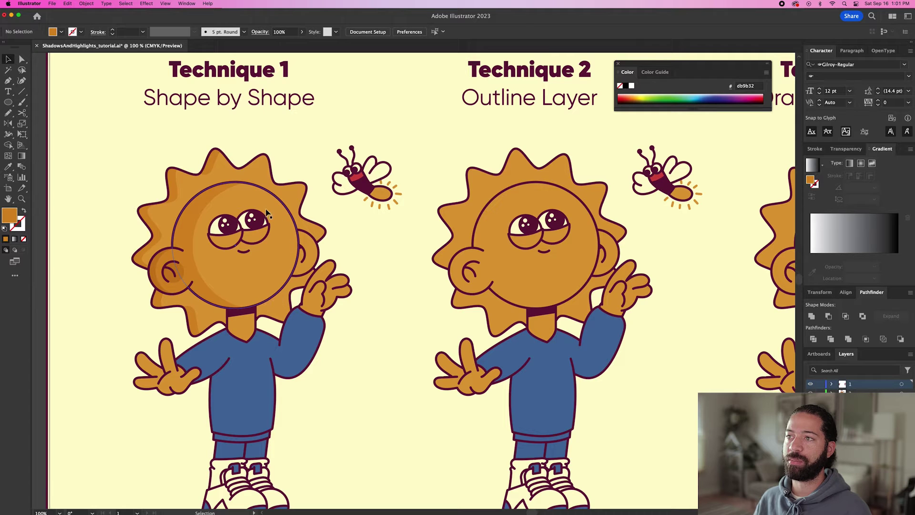
# Inside the head group, duplicate the head's outline circle in place and nudge the copy 4 pt to the left
pyautogui.doubleClick(285, 239)
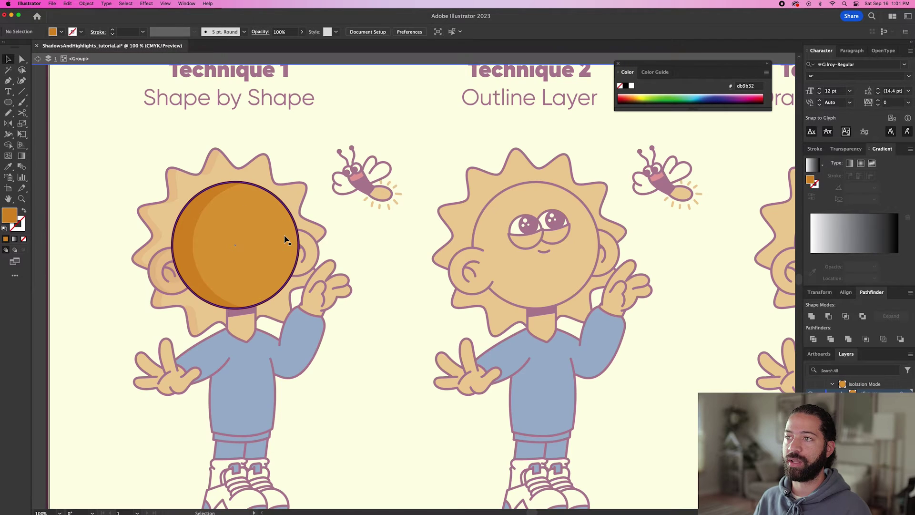
pyautogui.click(296, 224)
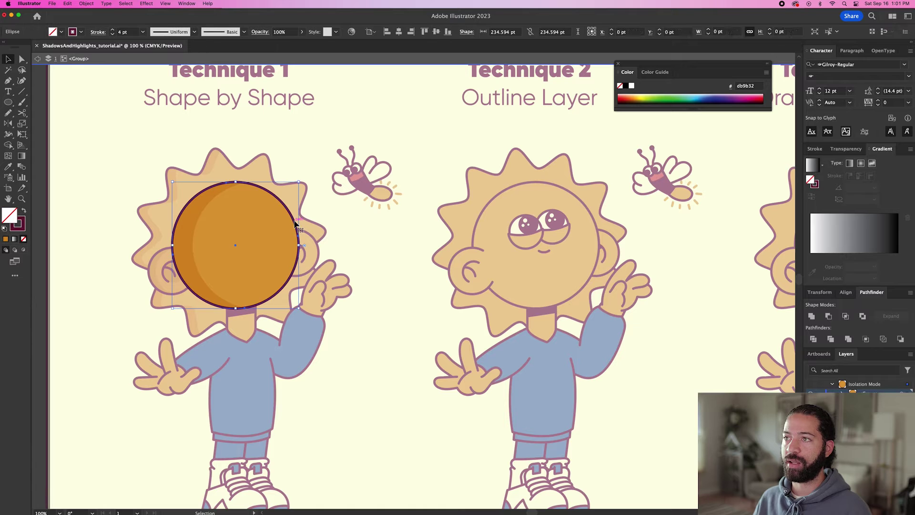
pyautogui.moveTo(294, 220); pyautogui.dragTo(319, 199)
pyautogui.press('super+z')
pyautogui.press('a')
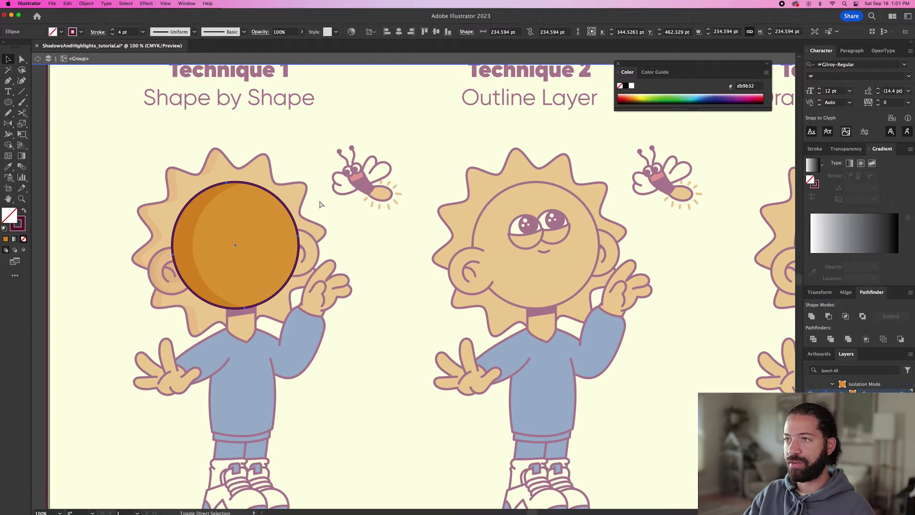
pyautogui.press('v')
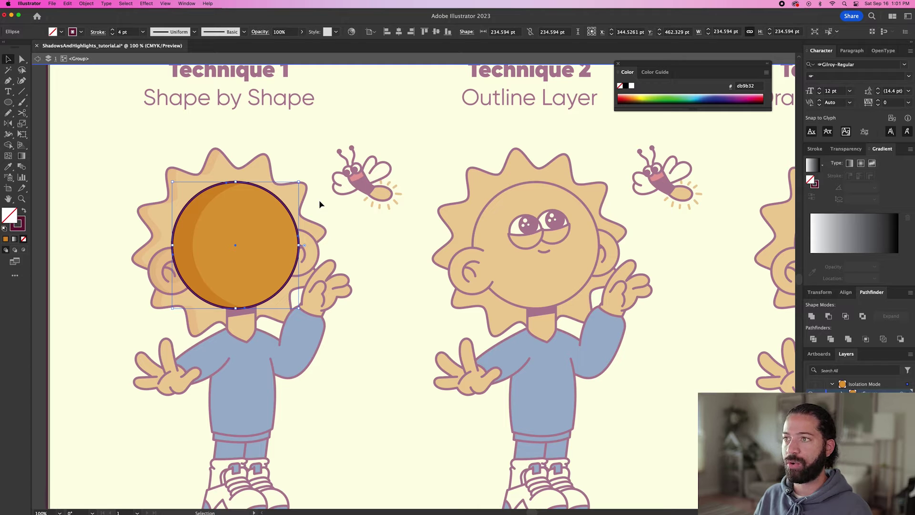
pyautogui.press('Left')
pyautogui.press('Left')
pyautogui.press('Left')
pyautogui.press('Left')
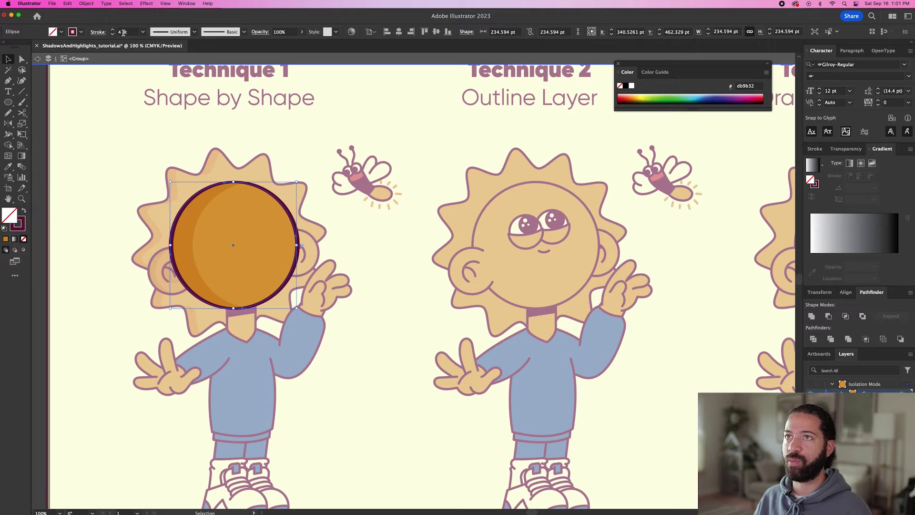
# Give the copied head circle a sampled cream stroke (fefad7) and no fill
pyautogui.press('i')
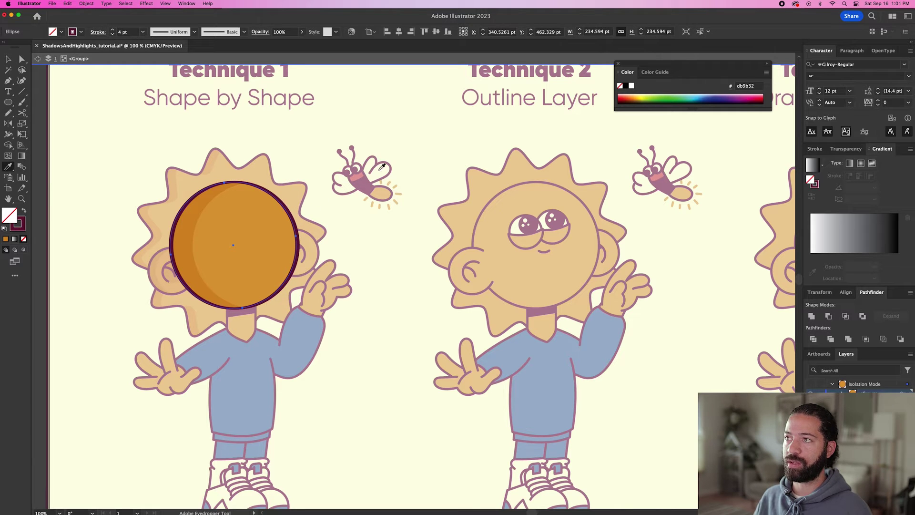
pyautogui.click(96, 215)
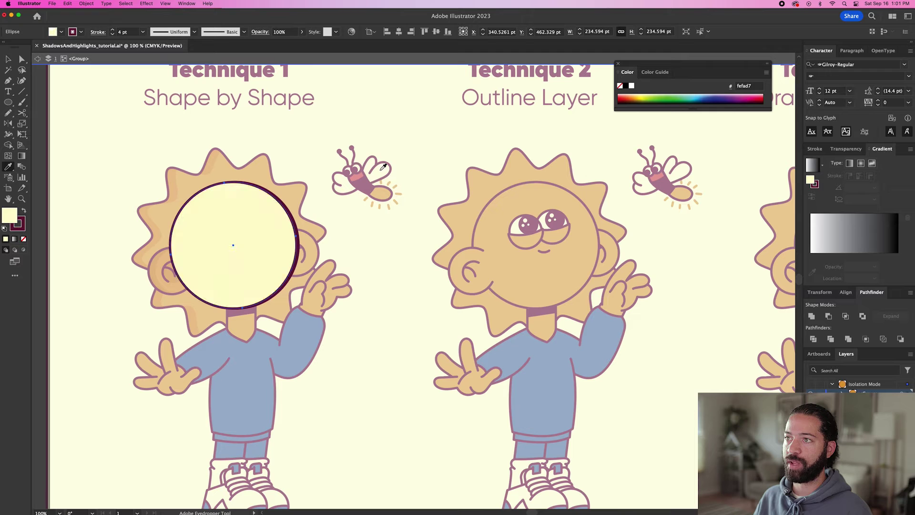
pyautogui.click(24, 211)
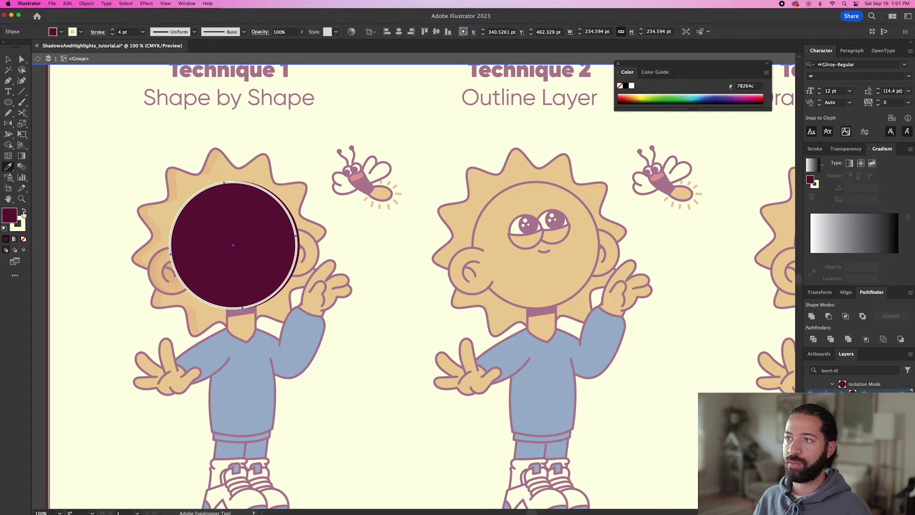
pyautogui.click(23, 240)
# Delete the left anchor point of the cream circle, leaving only the highlight arc along the head's right side
pyautogui.press('a')
pyautogui.click(172, 255)
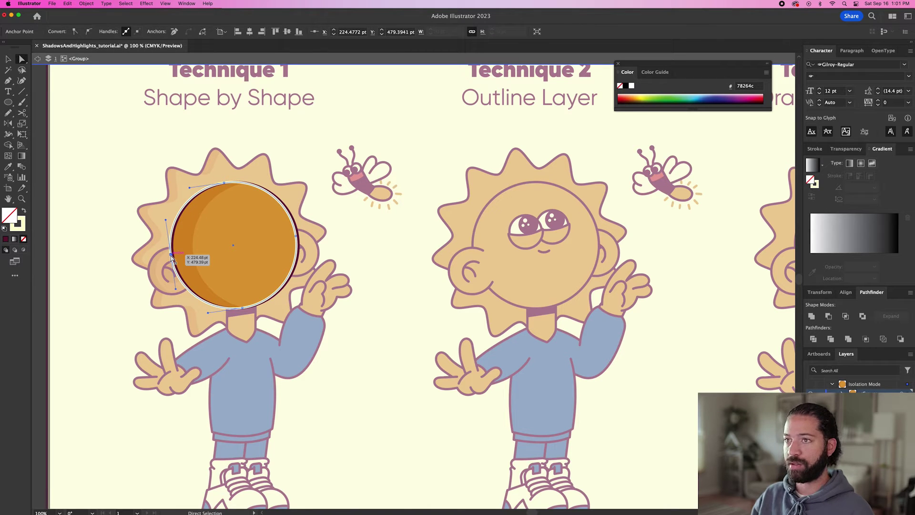
pyautogui.press('super+shift+o')
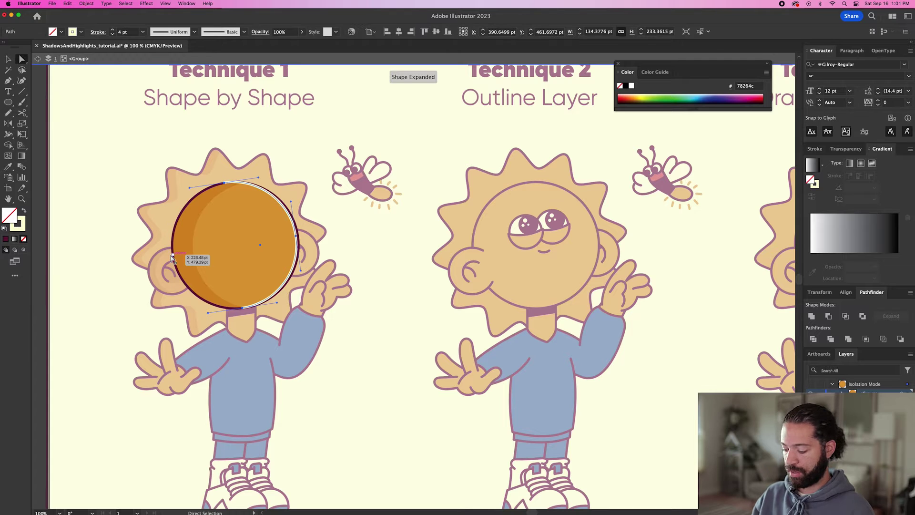
pyautogui.press('v')
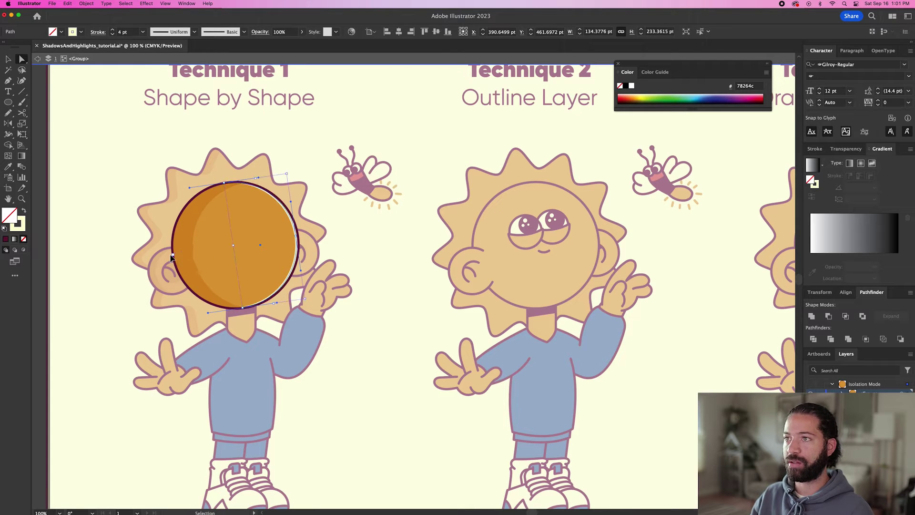
pyautogui.press('a')
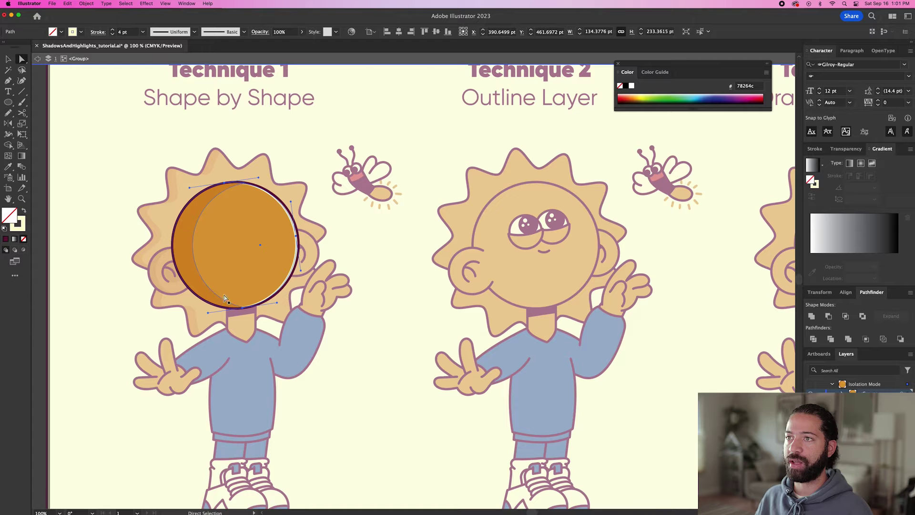
pyautogui.press('v')
pyautogui.click(353, 233)
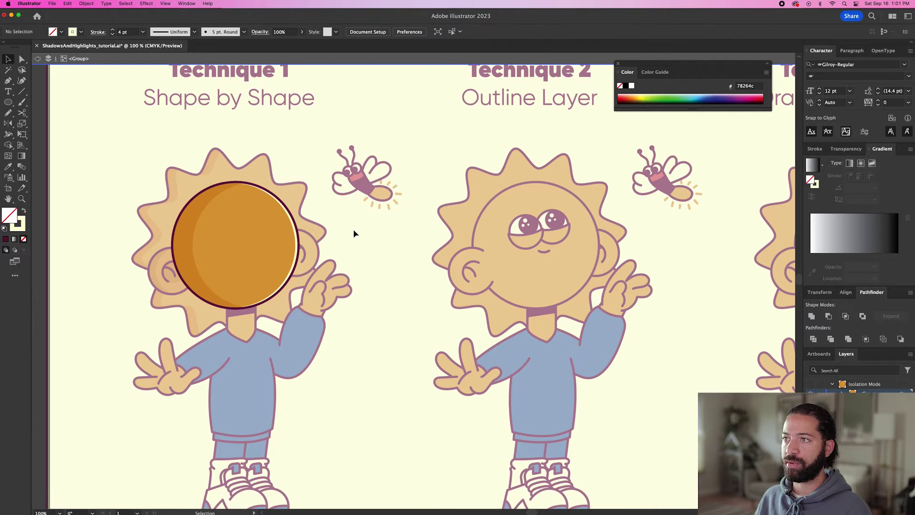
# Adjust the top endpoint of the head's highlight arc so its tip tucks under the dark outline
pyautogui.press('a')
pyautogui.scroll(5, 225, 181)
pyautogui.scroll(2, 225, 181)
pyautogui.click(237, 211)
pyautogui.scroll(4, 237, 212)
pyautogui.moveTo(220, 218); pyautogui.dragTo(220, 226)
pyautogui.scroll(-8, 227, 231)
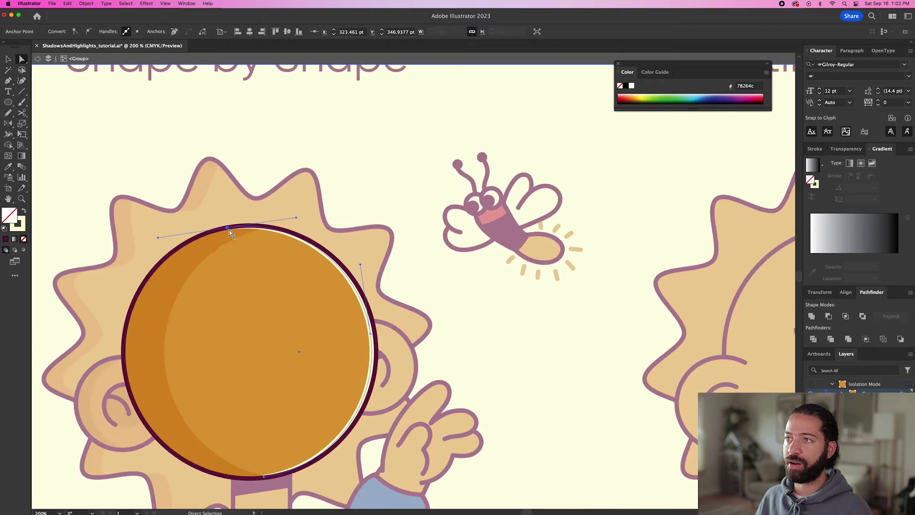
# Shift the bottom endpoint of the head's highlight arc slightly down under the dark outline, and exit isolation mode
pyautogui.scroll(8, 237, 292)
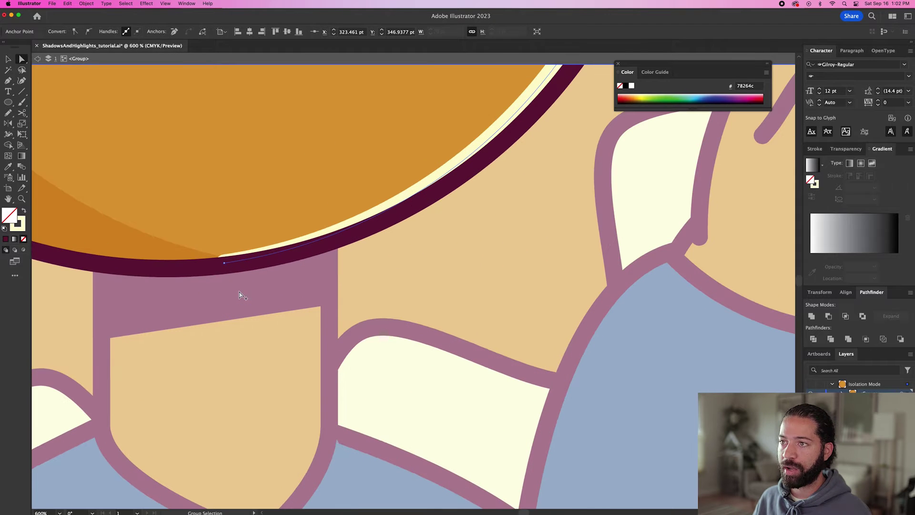
pyautogui.click(225, 263)
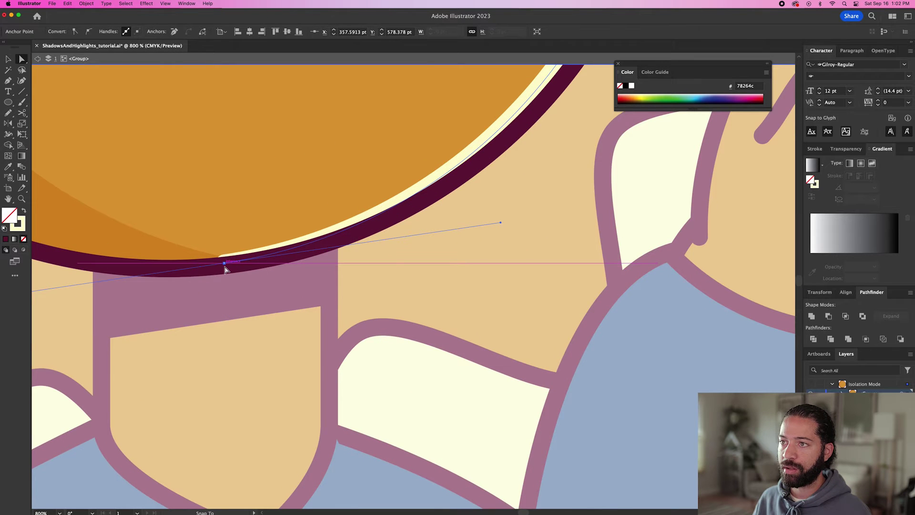
pyautogui.scroll(2, 225, 267)
pyautogui.moveTo(222, 269); pyautogui.dragTo(219, 275)
pyautogui.scroll(-10, 219, 275)
pyautogui.press('v')
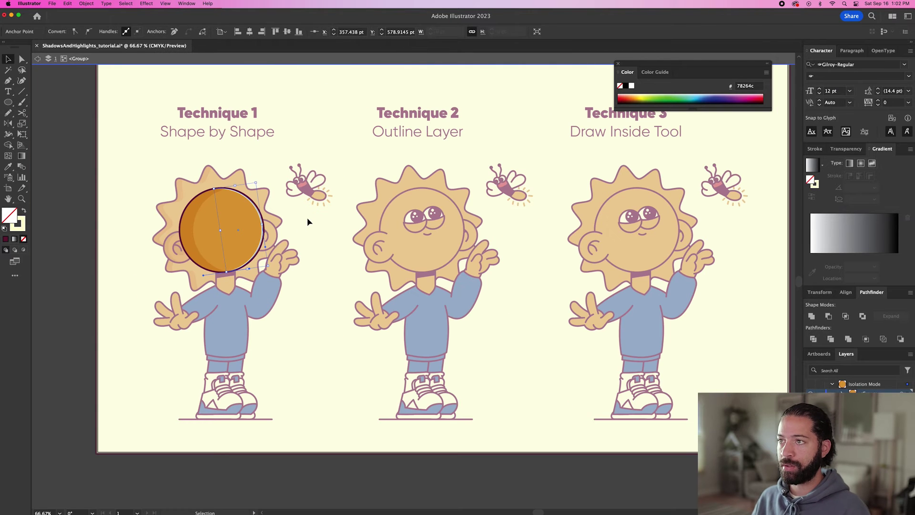
pyautogui.doubleClick(307, 221)
pyautogui.moveTo(235, 246); pyautogui.dragTo(323, 135)
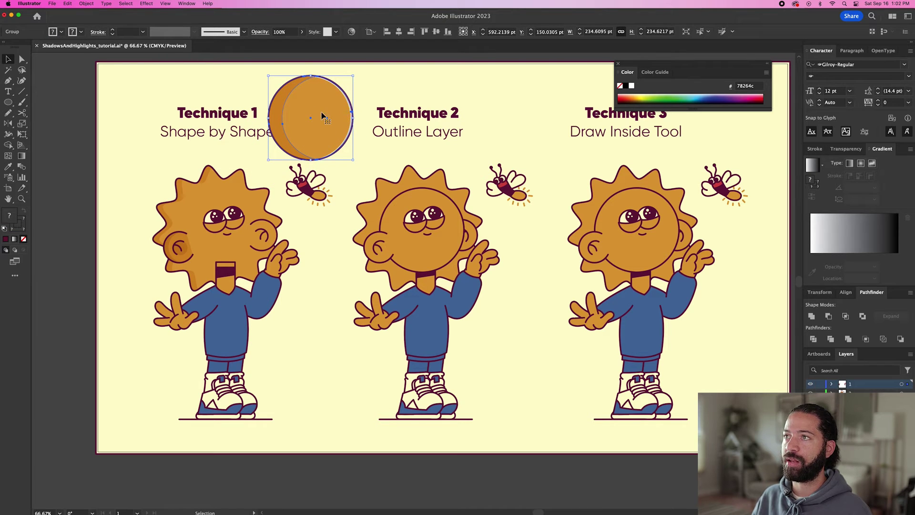
pyautogui.press('super+z')
pyautogui.click(311, 134)
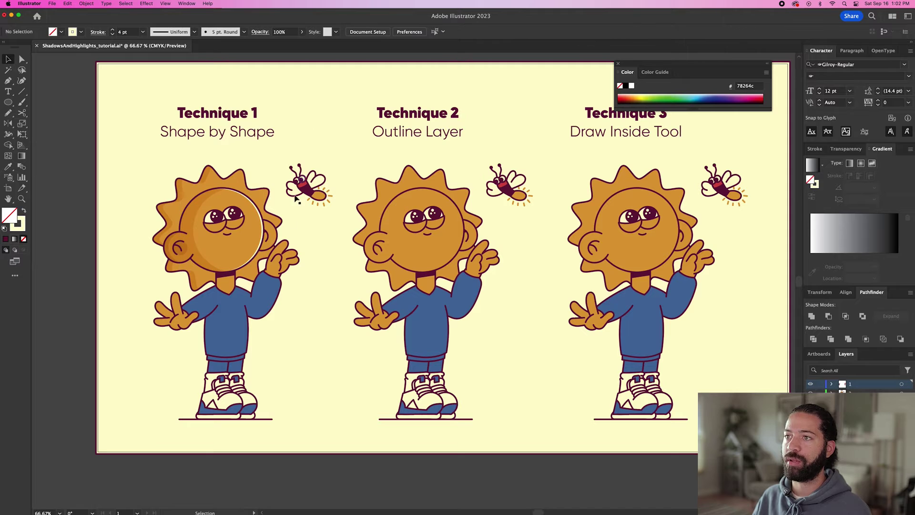
# Inside the hair group, duplicate the spiky hair outline in place and nudge the copy 4 pt to the left
pyautogui.doubleClick(263, 199)
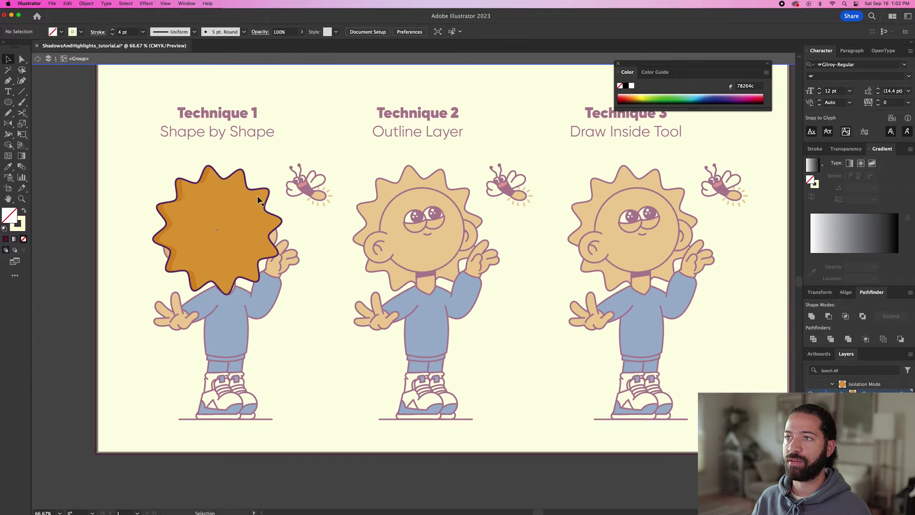
pyautogui.click(281, 219)
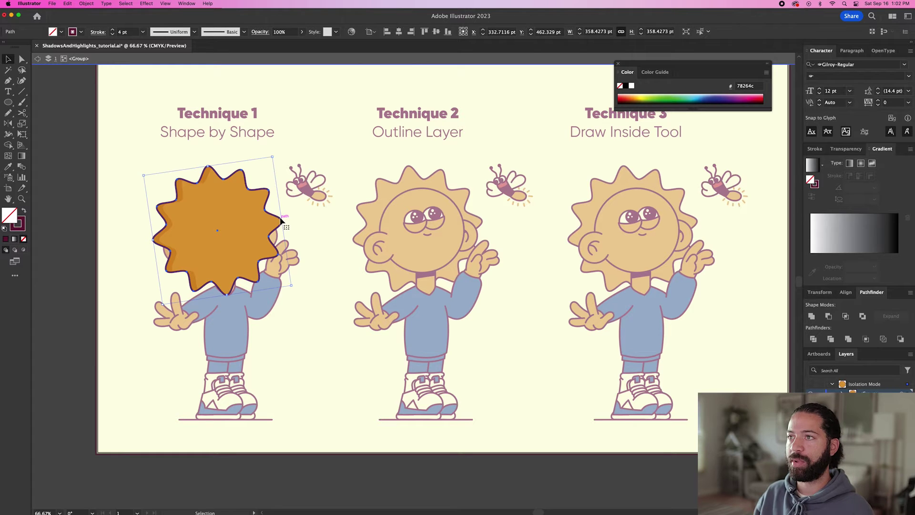
pyautogui.press('Left')
pyautogui.press('Left')
pyautogui.press('Left')
pyautogui.press('Left')
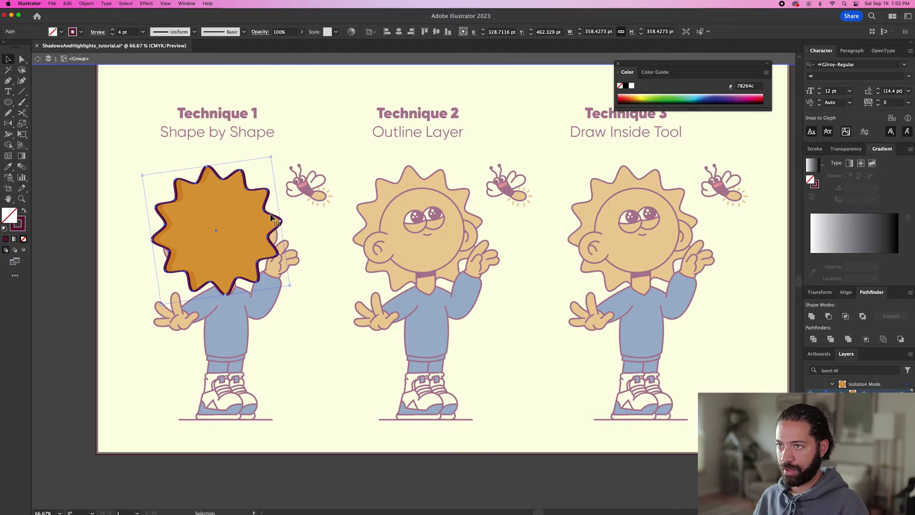
# Give the copied hair outline a sampled cream stroke (fefad7) and no fill
pyautogui.press('i')
pyautogui.click(316, 182)
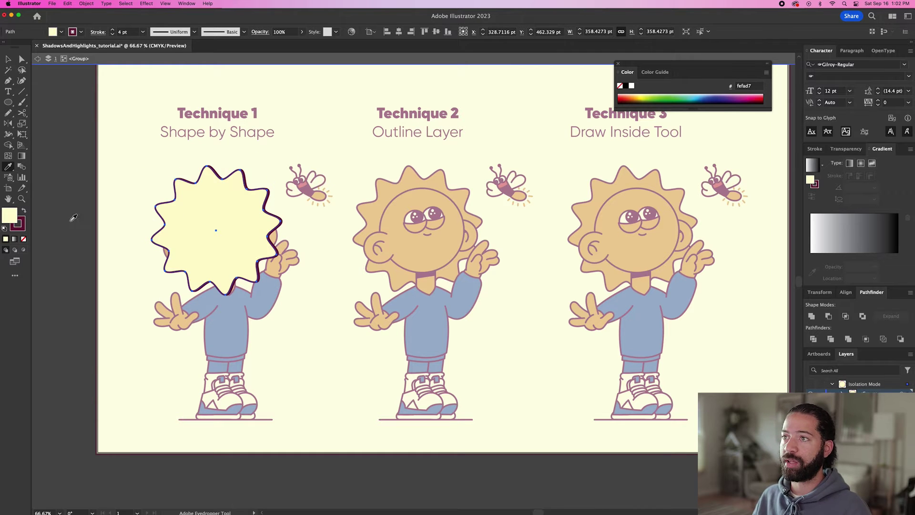
pyautogui.click(23, 212)
pyautogui.click(24, 237)
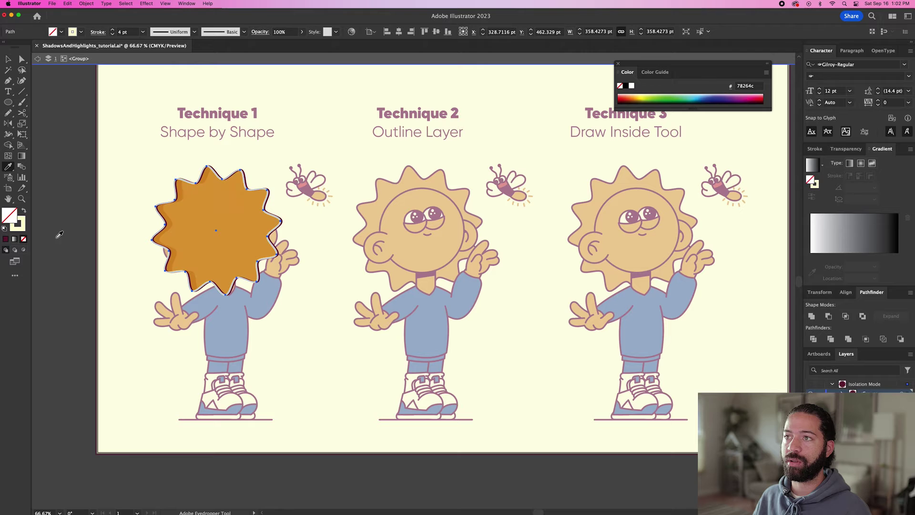
pyautogui.press('a')
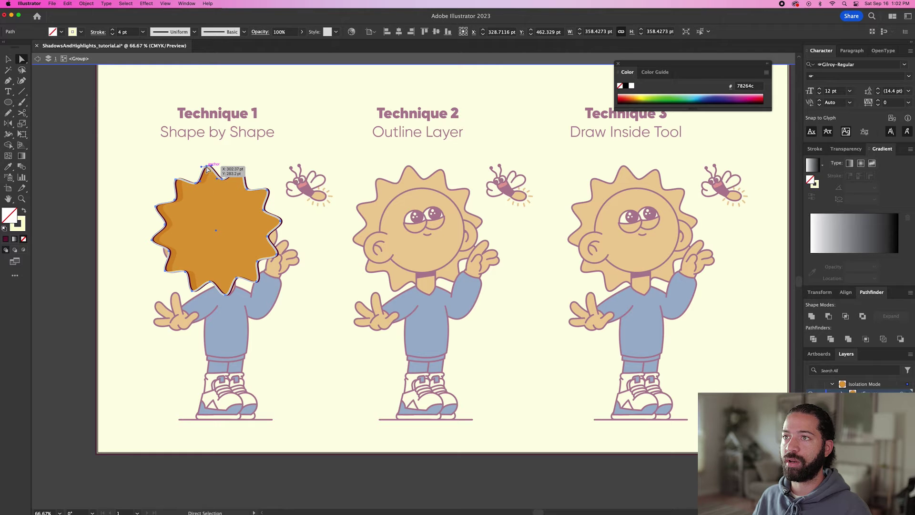
# Cut away the left part of the cream hair outline and bring the dark hair outline in front of the remaining highlight
pyautogui.click(207, 167)
pyautogui.click(217, 224)
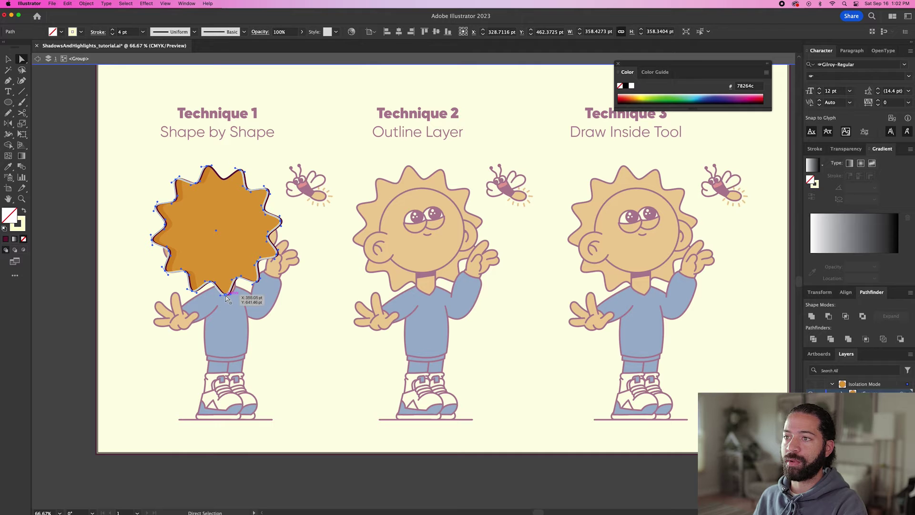
pyautogui.press('v')
pyautogui.click(193, 292)
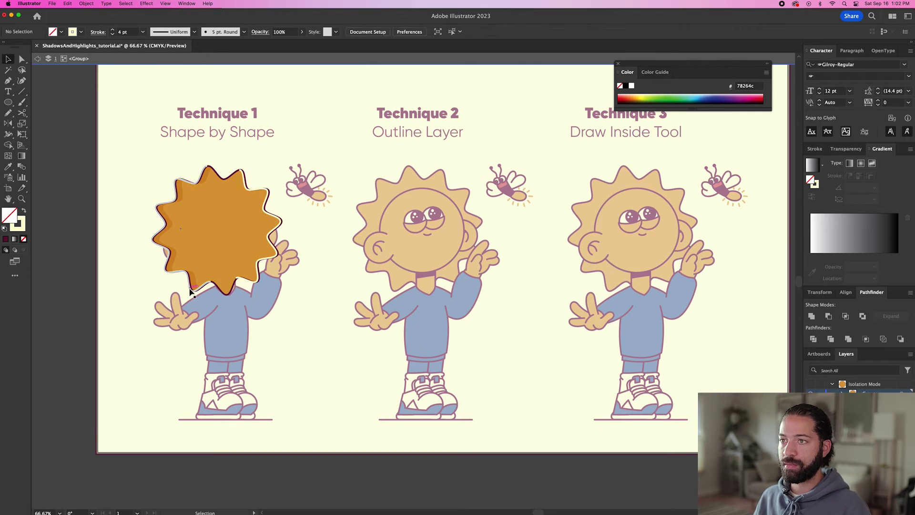
pyautogui.click(192, 288)
pyautogui.click(275, 224)
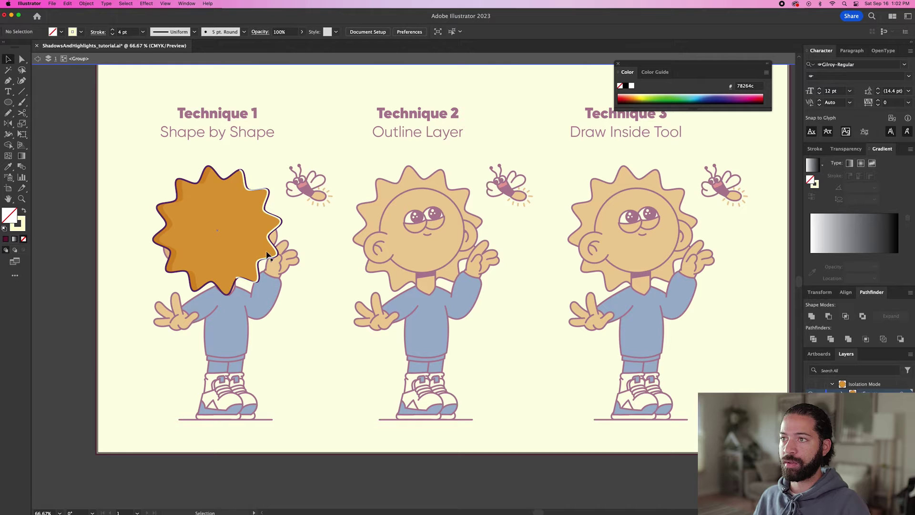
pyautogui.click(273, 247)
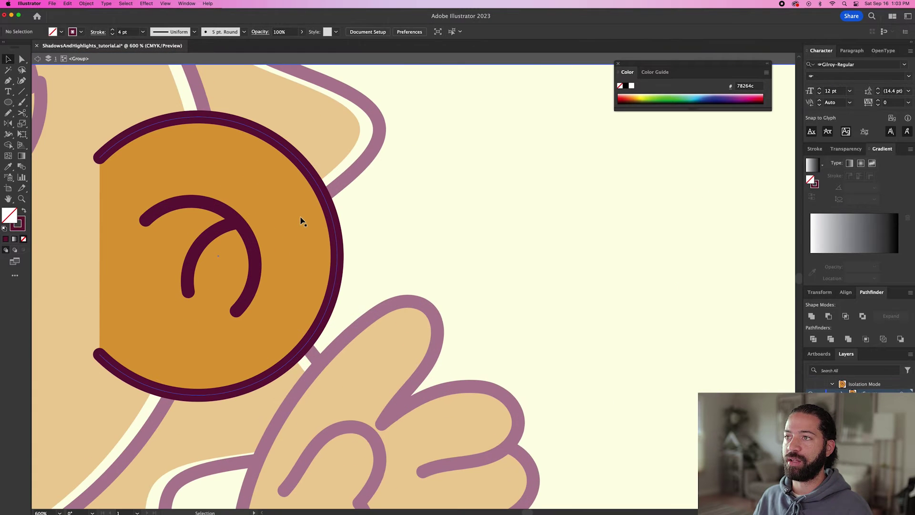
# Inside the right-hand ear's group, duplicate the ear shape in place at the front and nudge the copy 4 pt to the left
pyautogui.click(302, 215)
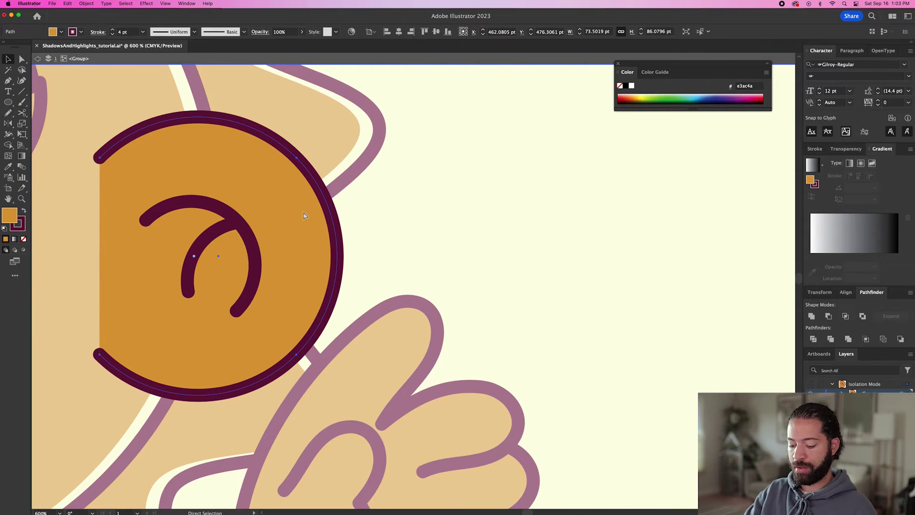
pyautogui.press('super+shift+bracketright')
pyautogui.press('Left')
pyautogui.press('Left')
pyautogui.press('Left')
pyautogui.press('Left')
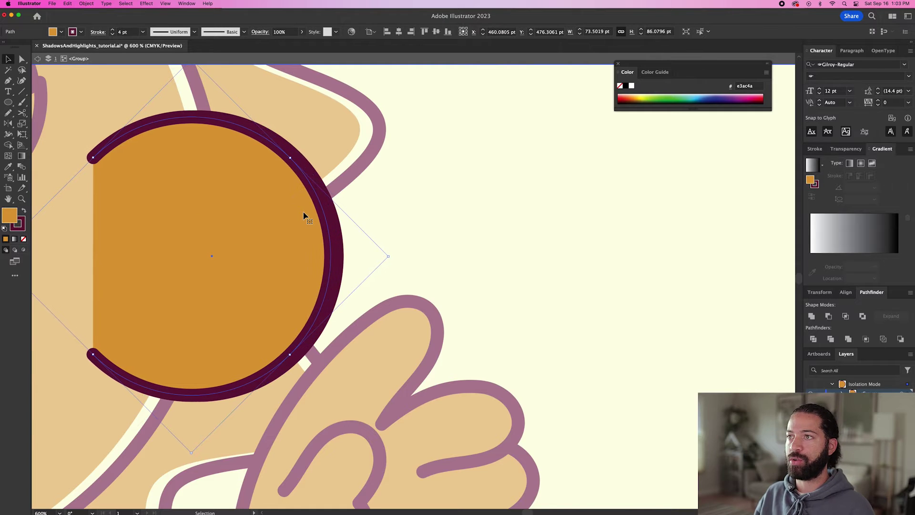
# Give the ear copy the sampled cream stroke without fill, and bring the original ear outline to the front with no fill
pyautogui.press('i')
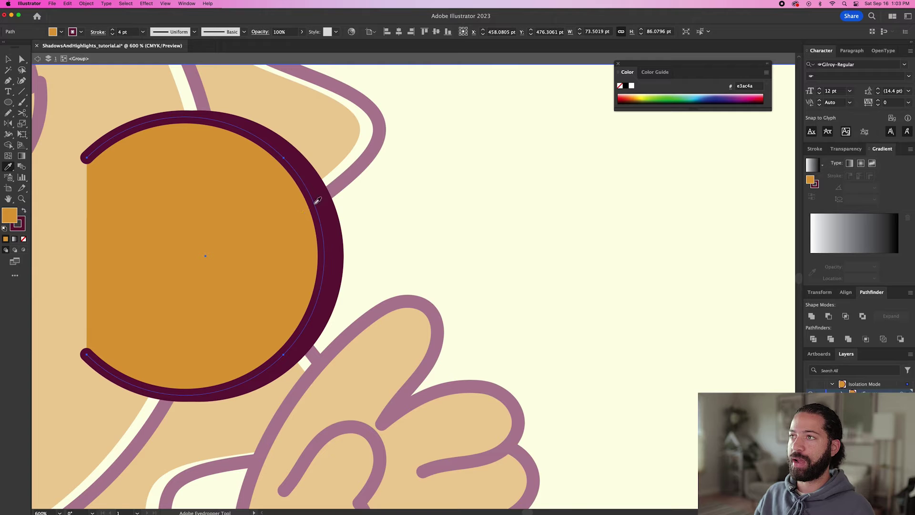
pyautogui.click(370, 125)
pyautogui.click(264, 152)
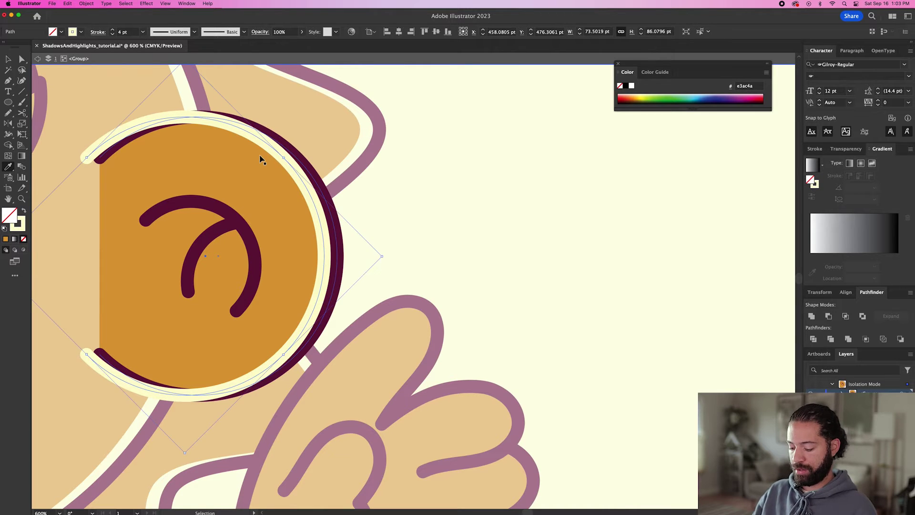
pyautogui.click(263, 151)
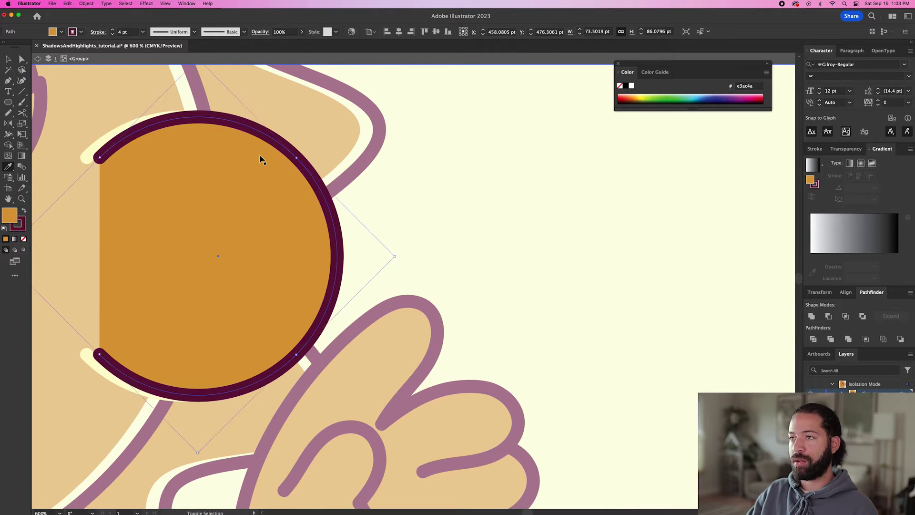
pyautogui.click(24, 240)
# Pull the upper and lower endpoints of the ear's cream highlight arc inward inside the dark outline, and exit isolation mode
pyautogui.press('a')
pyautogui.click(87, 158)
pyautogui.moveTo(91, 167); pyautogui.dragTo(90, 170)
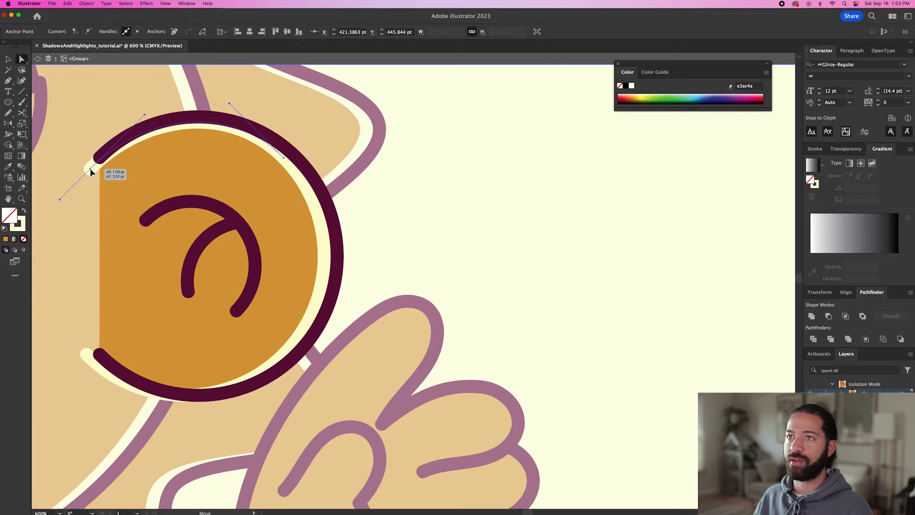
pyautogui.click(87, 356)
pyautogui.moveTo(87, 357); pyautogui.dragTo(92, 342)
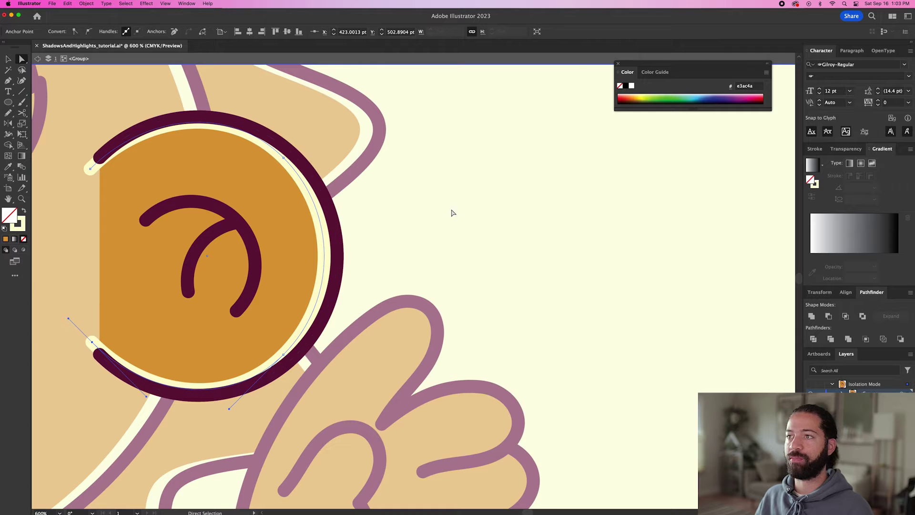
pyautogui.press('v')
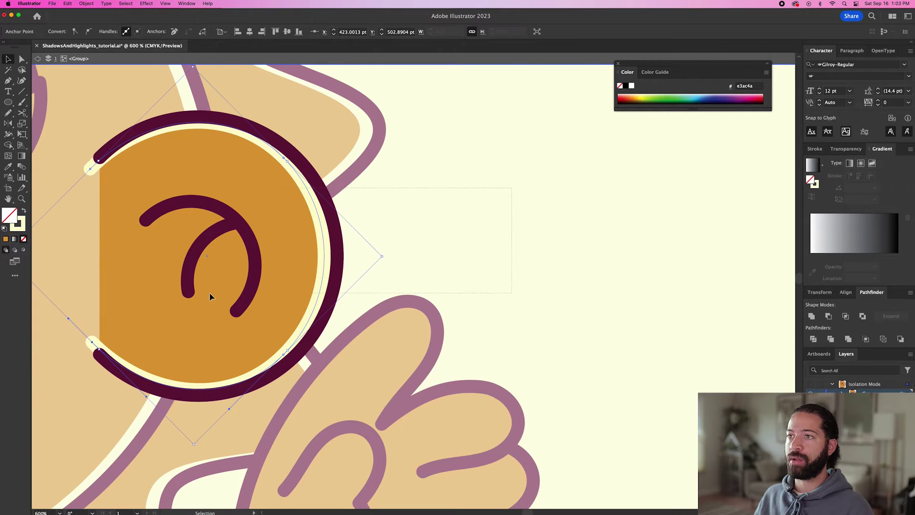
pyautogui.moveTo(210, 292); pyautogui.dragTo(118, 317)
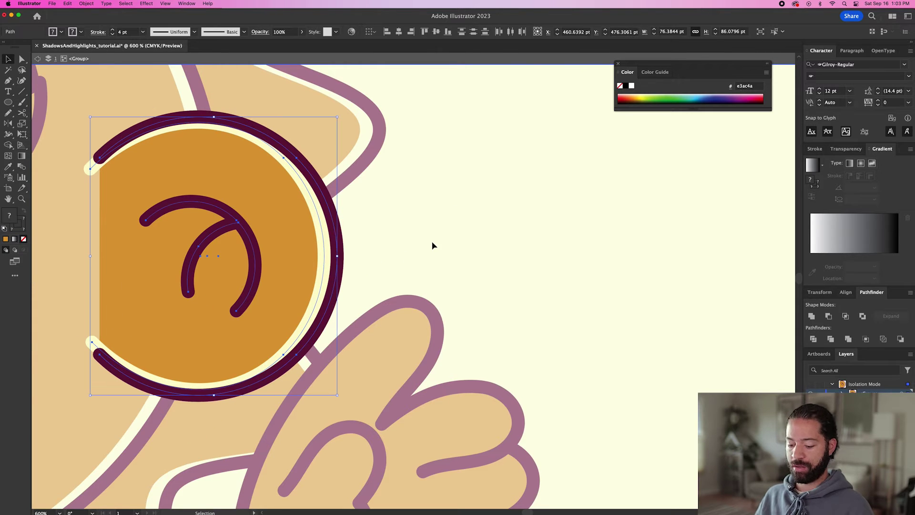
pyautogui.doubleClick(456, 234)
pyautogui.scroll(-3, 456, 234)
pyautogui.scroll(-4, 218, 211)
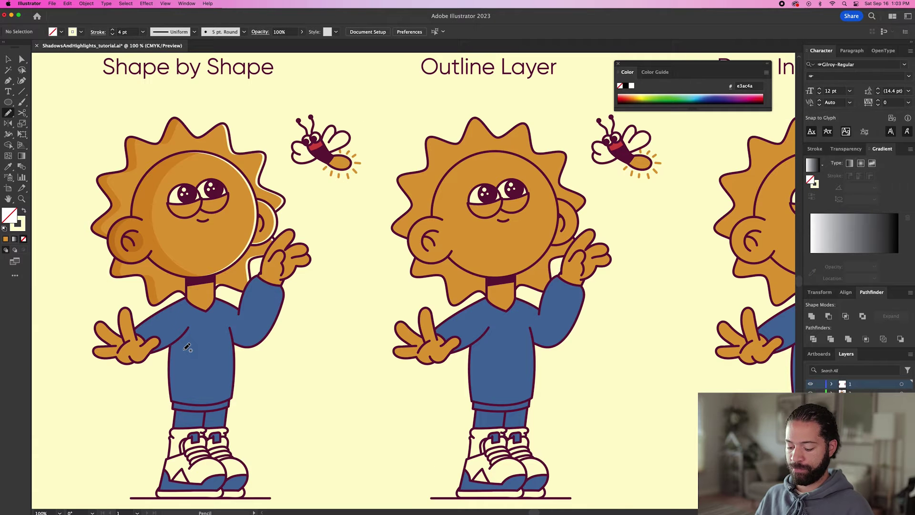
# Isolate the sweater's torso and draw a closed freehand shadow shape along its left side and bottom edge with the Pencil tool
pyautogui.press('n')
pyautogui.doubleClick(185, 348)
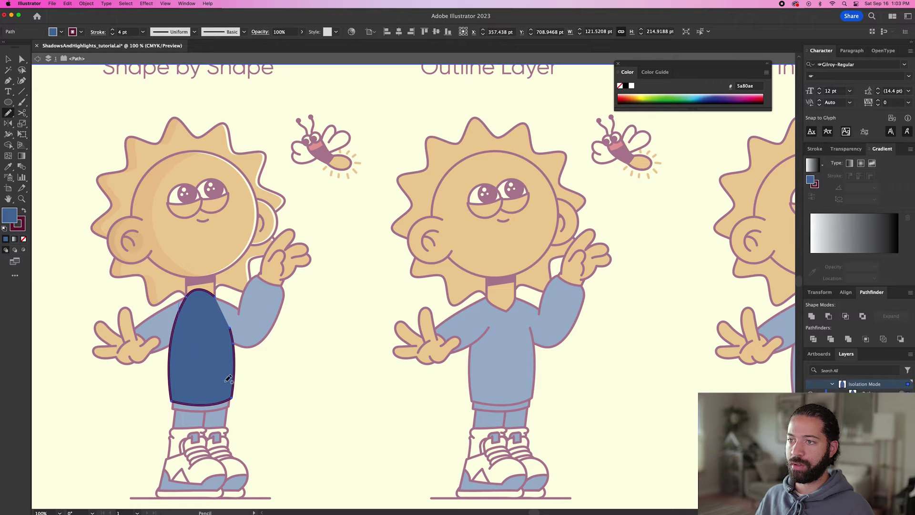
pyautogui.moveTo(244, 377); pyautogui.dragTo(241, 380)
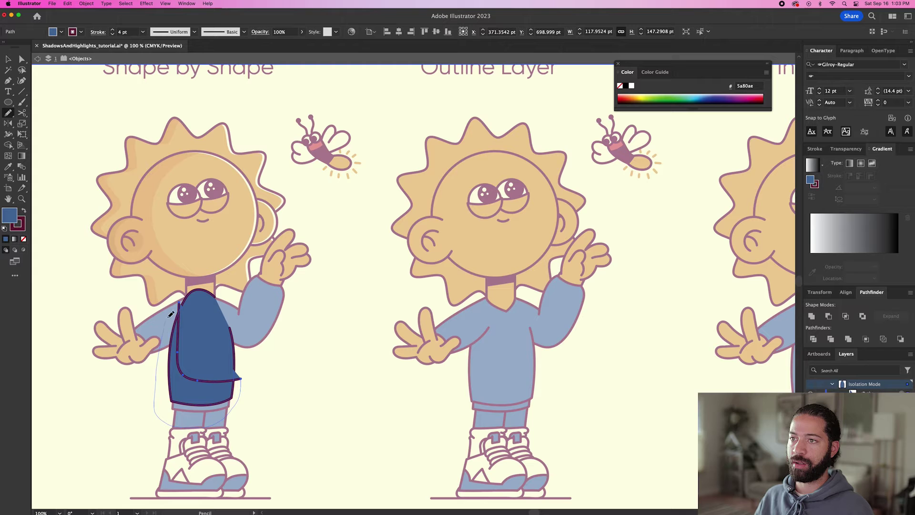
pyautogui.moveTo(182, 300); pyautogui.dragTo(183, 301)
# Intersect the freehand shadow shape with a copy of the torso so it stays within the sweater
pyautogui.press('v')
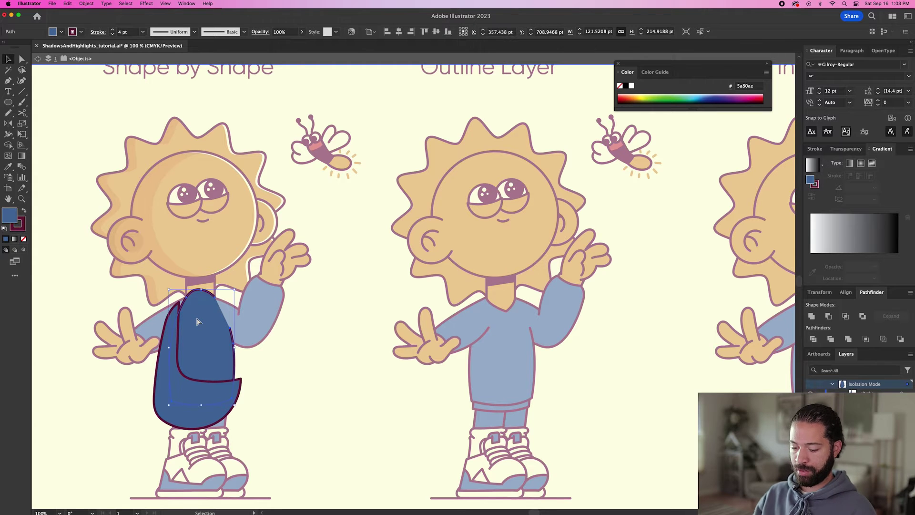
pyautogui.click(198, 322)
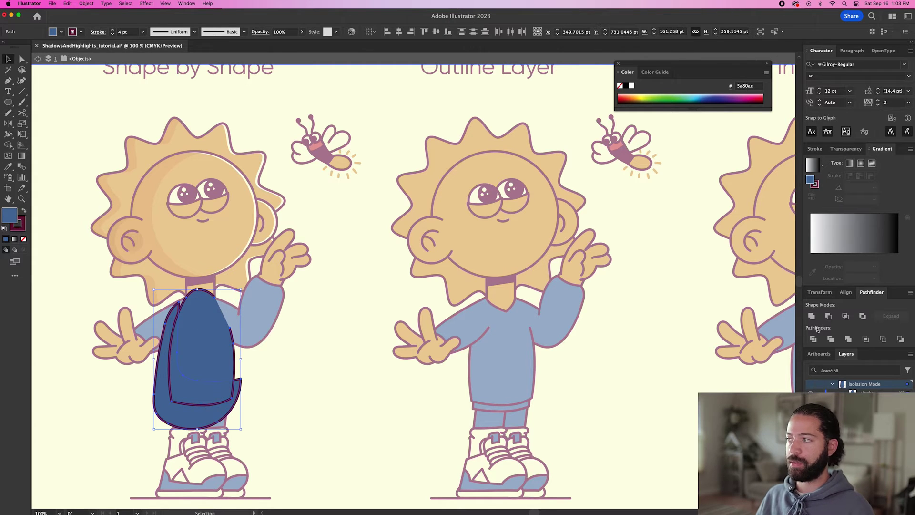
pyautogui.click(846, 317)
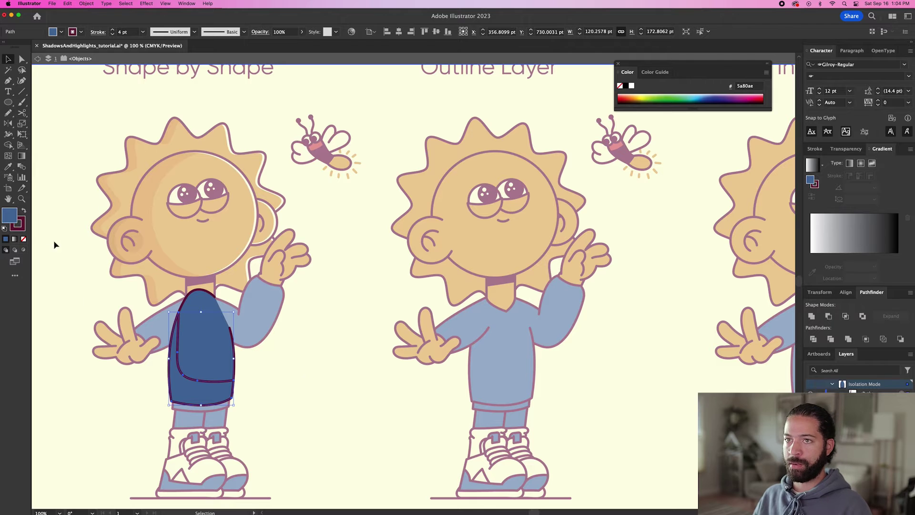
# Fill the torso shadow with the darker blue 4473a4 and remove its stroke
pyautogui.doubleClick(10, 215)
pyautogui.moveTo(347, 184); pyautogui.dragTo(339, 186)
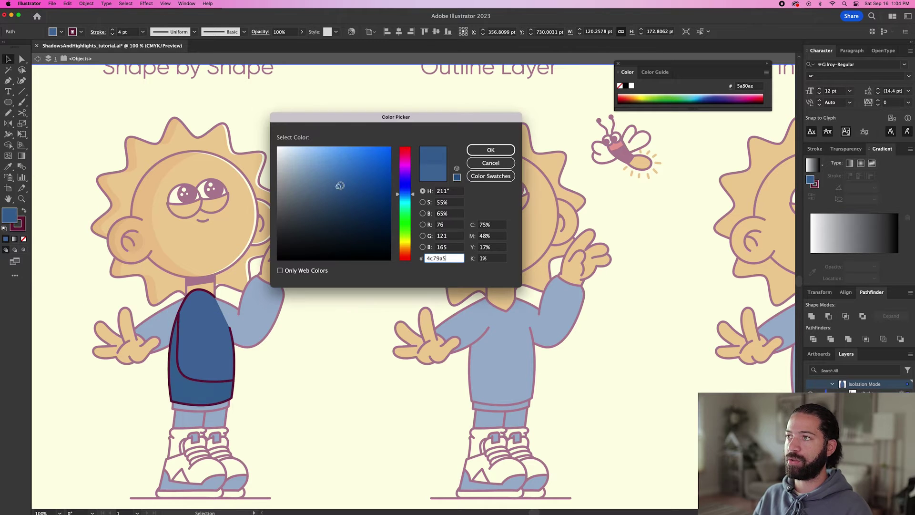
pyautogui.press('Return')
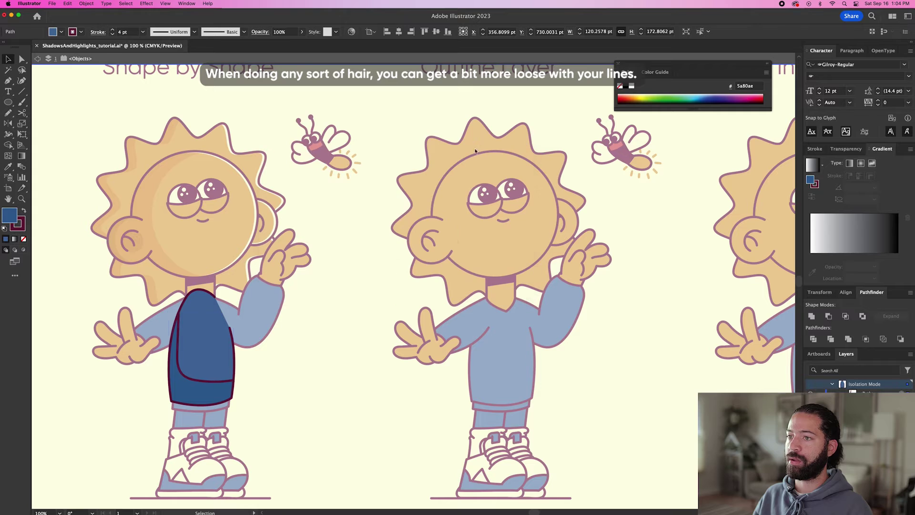
pyautogui.click(23, 240)
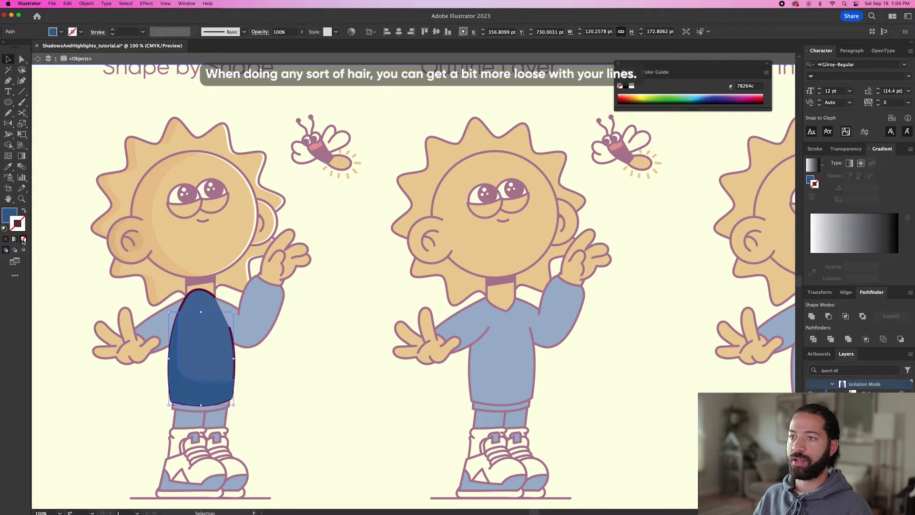
# Place the torso outline in front with no fill, group all the torso pieces, and exit isolation mode
pyautogui.click(201, 341)
pyautogui.press('super+shift+]')
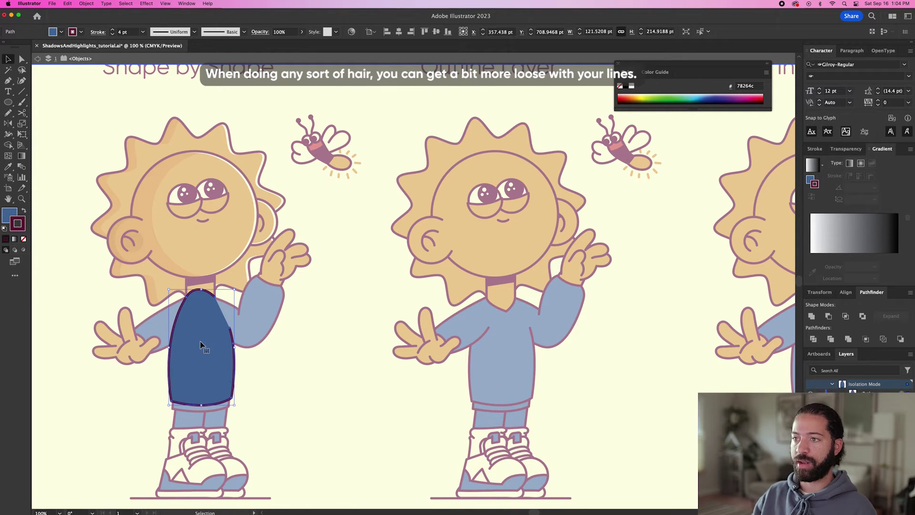
pyautogui.click(25, 240)
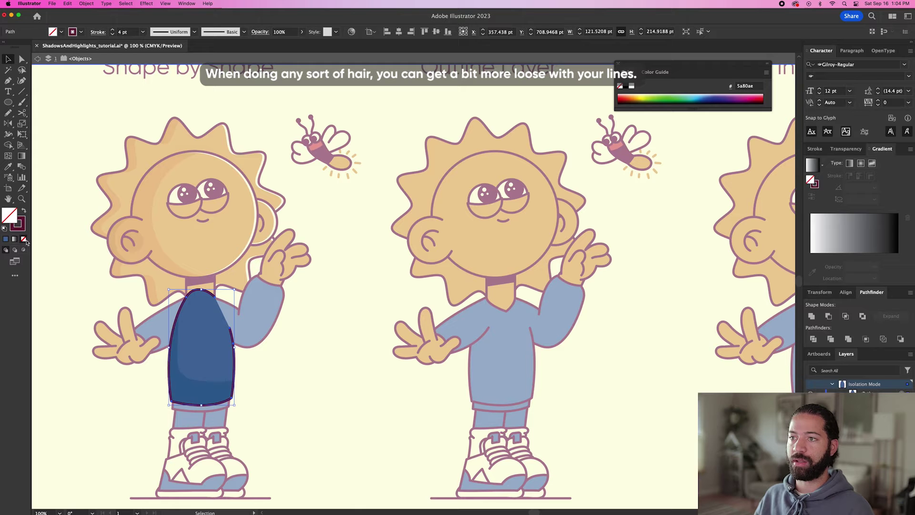
pyautogui.press('super+a')
pyautogui.press('super+g')
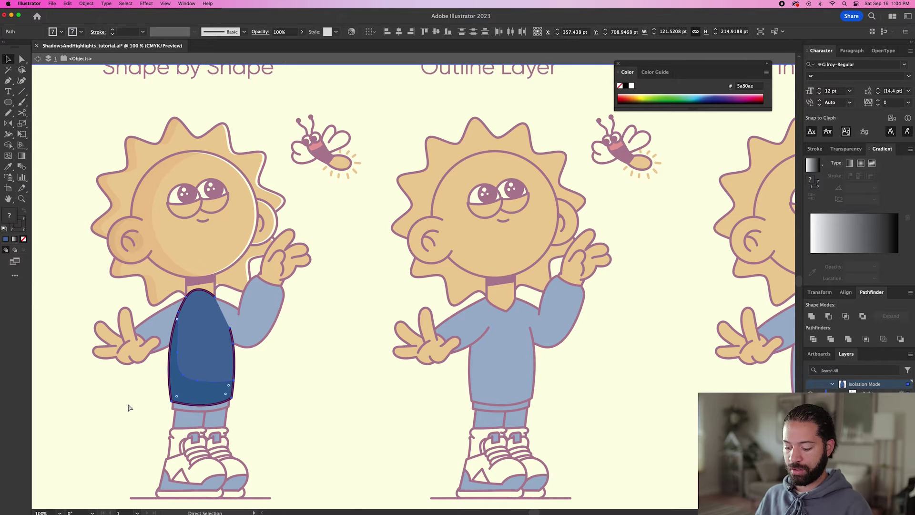
pyautogui.click(92, 398)
pyautogui.press('Escape')
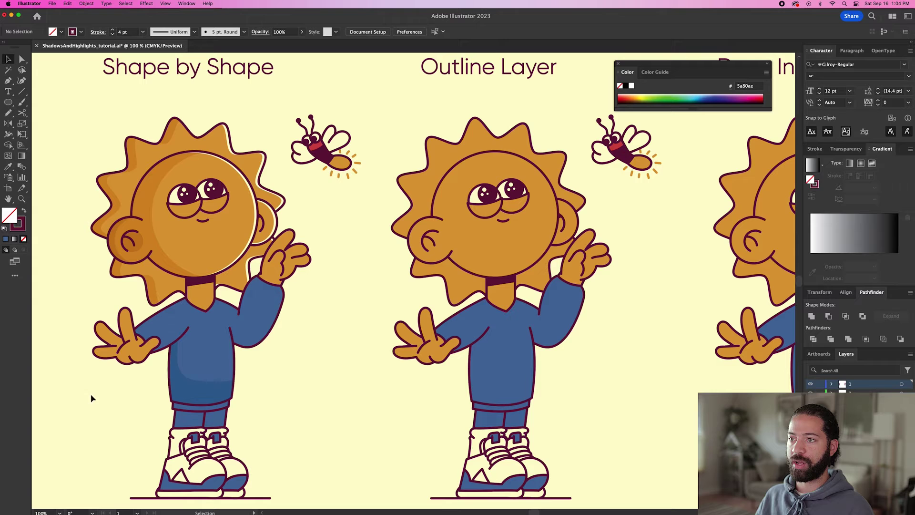
# Sample the pants' blue fill and dark stroke, isolate the left sleeve and draw a freehand shadow shape around its upper edge and cuff
pyautogui.click(193, 363)
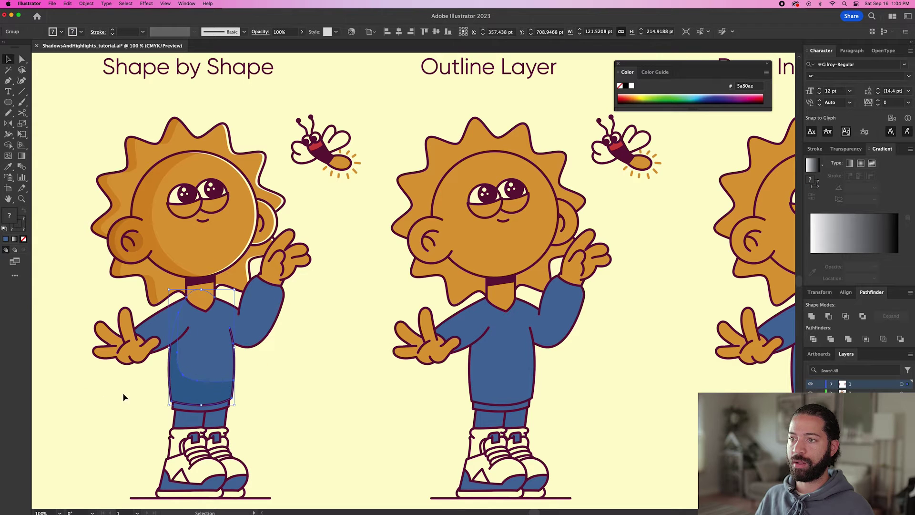
pyautogui.click(93, 402)
pyautogui.press('i')
pyautogui.click(187, 427)
pyautogui.press('v')
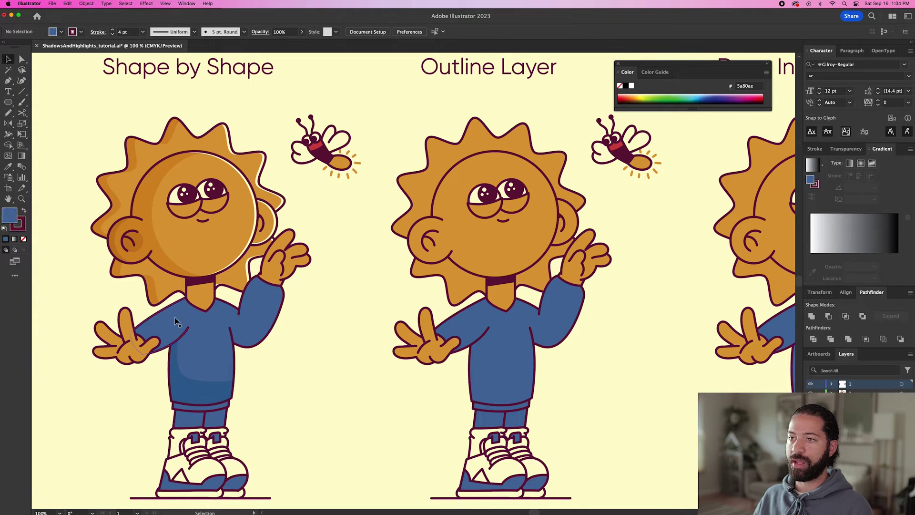
pyautogui.doubleClick(171, 318)
pyautogui.press('n')
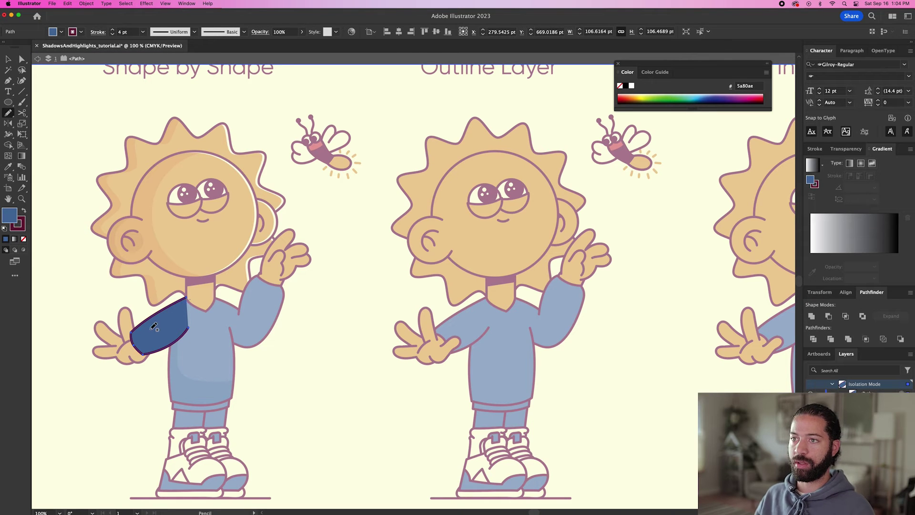
pyautogui.moveTo(136, 312); pyautogui.dragTo(194, 290)
pyautogui.press('v')
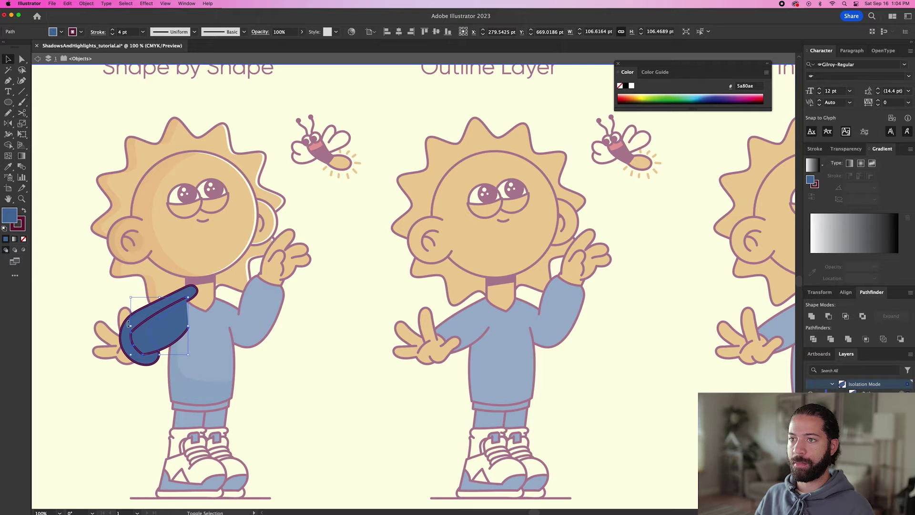
# Intersect the freehand shape with the sleeve copy and fill the resulting shadow with the torso shadow's sampled blue
pyautogui.click(845, 316)
pyautogui.press('i')
pyautogui.click(196, 384)
# Place a copy of the sleeve outline in front with no fill, and exit isolation mode
pyautogui.press('super+f')
pyautogui.press('/')
pyautogui.press('a')
pyautogui.press('Escape')
pyautogui.scroll(1, 200, 410)
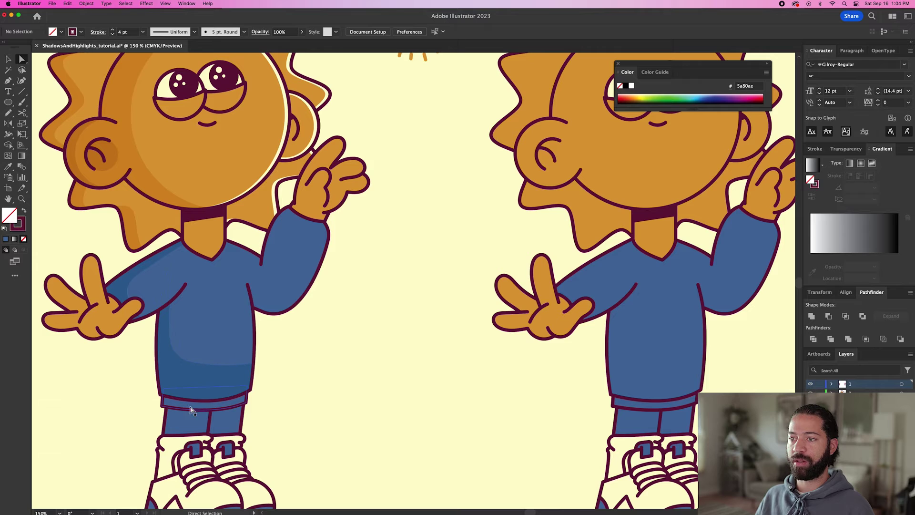
# Copy the torso shadow's colour code 4473a4, apply it as the fill of the sweater's bottom hem, and deselect
pyautogui.click(188, 373)
pyautogui.doubleClick(10, 214)
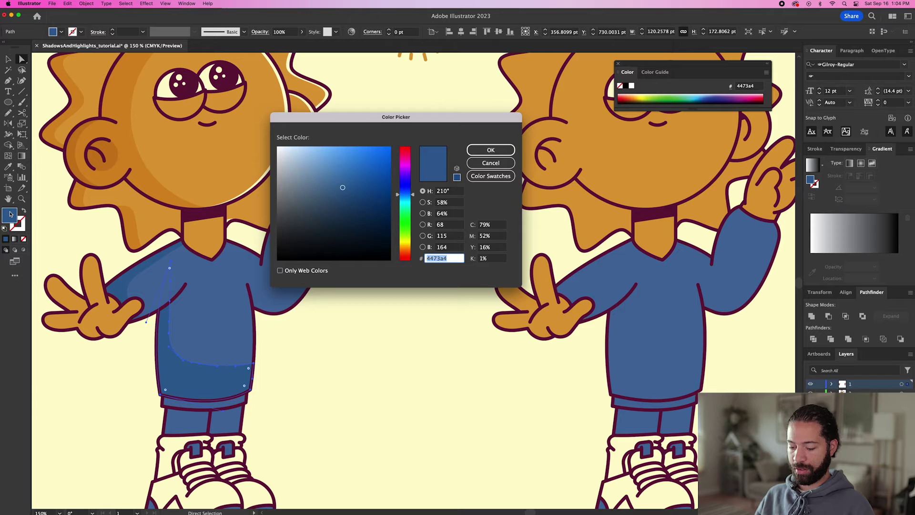
pyautogui.press('Return')
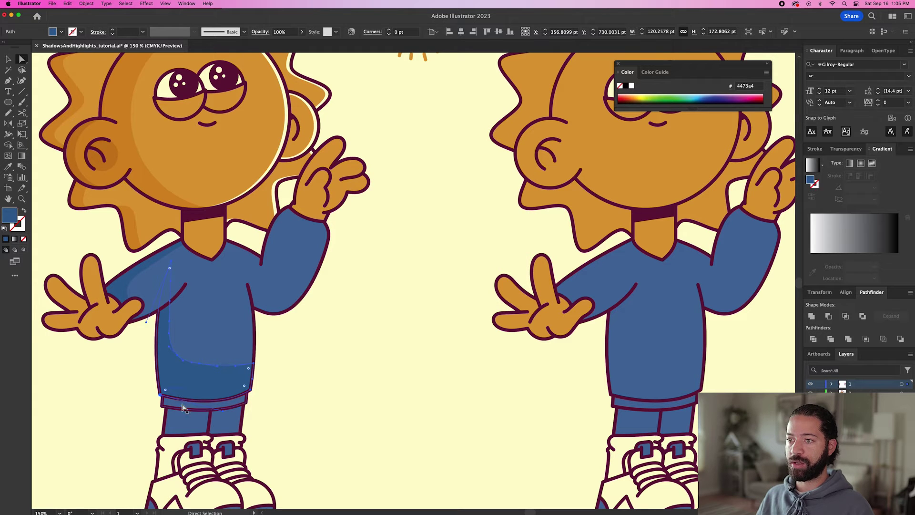
pyautogui.click(183, 408)
pyautogui.doubleClick(9, 217)
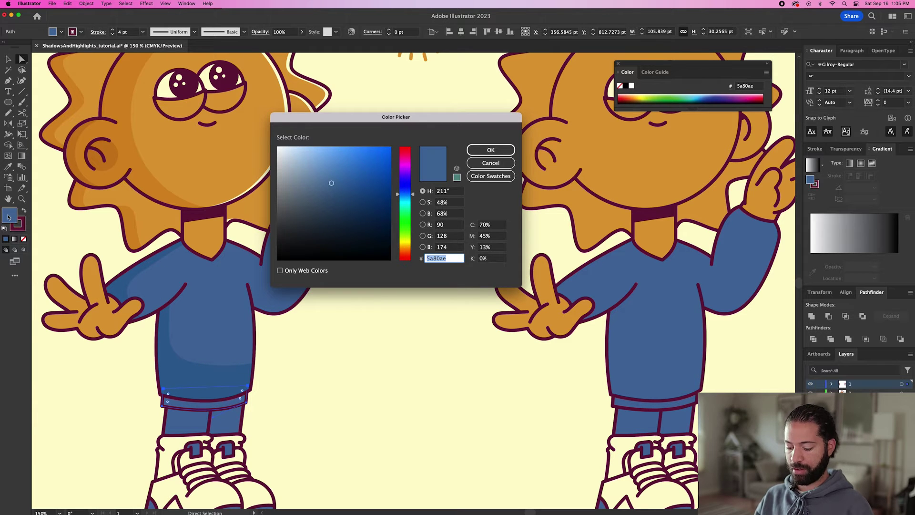
pyautogui.press('Return')
pyautogui.press('super+shift+a')
pyautogui.press('v')
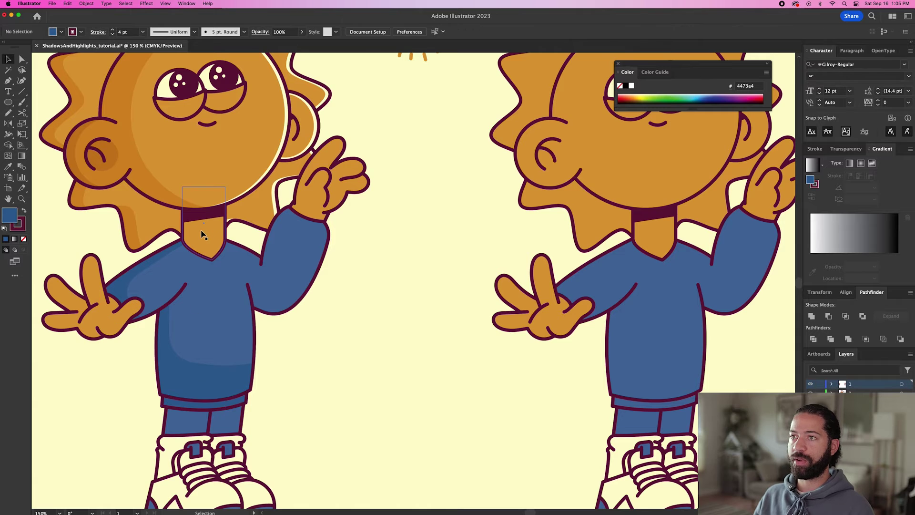
# Isolate the neck group and draw a freehand shadow shape along the neck's left side and bottom
pyautogui.scroll(5, 204, 230)
pyautogui.doubleClick(206, 233)
pyautogui.press('n')
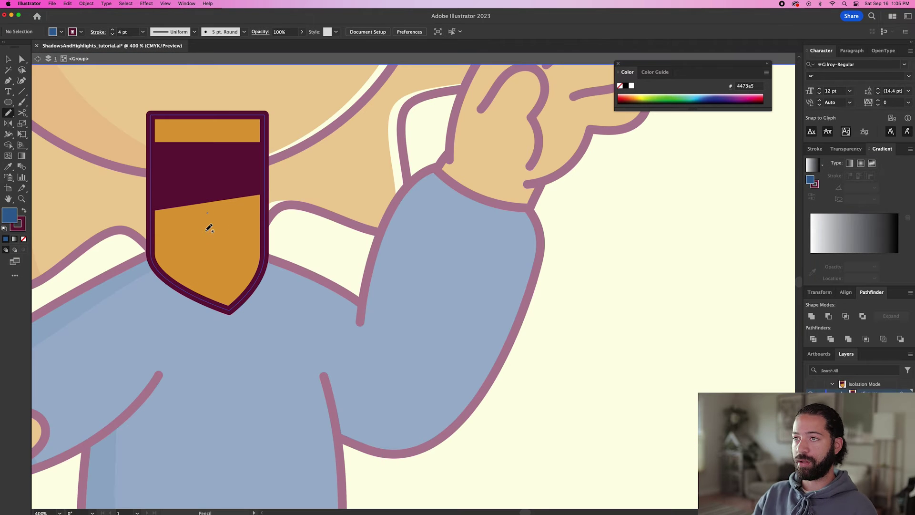
pyautogui.moveTo(275, 241); pyautogui.dragTo(279, 241)
pyautogui.moveTo(280, 241)
pyautogui.mouseDown()
pyautogui.moveTo(142, 239)
pyautogui.moveTo(183, 93)
pyautogui.mouseUp()
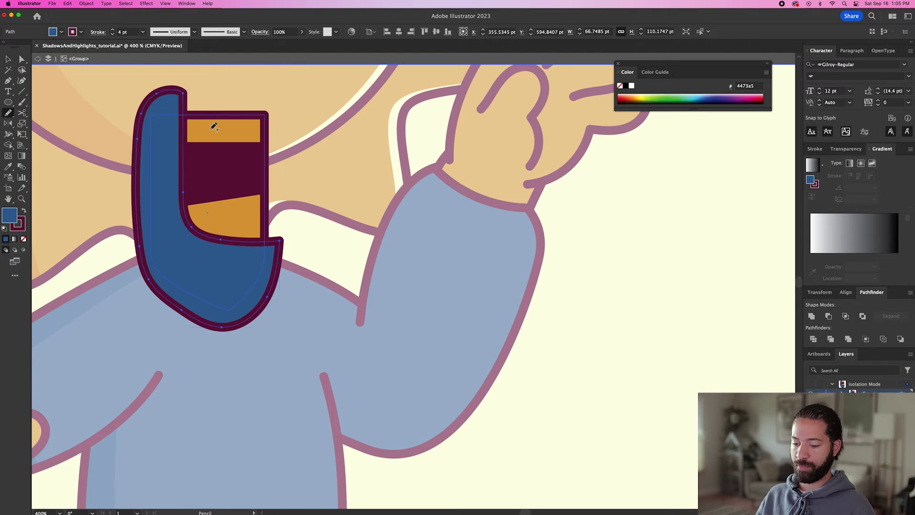
# Duplicate the neck shape in place and intersect the copy with the freehand shadow shape
pyautogui.press('v')
pyautogui.click(241, 211)
pyautogui.press('super+c')
pyautogui.press('super+shift+v')
pyautogui.keyDown('shift'); pyautogui.click(278, 265); pyautogui.keyUp('shift')
pyautogui.click(828, 316)
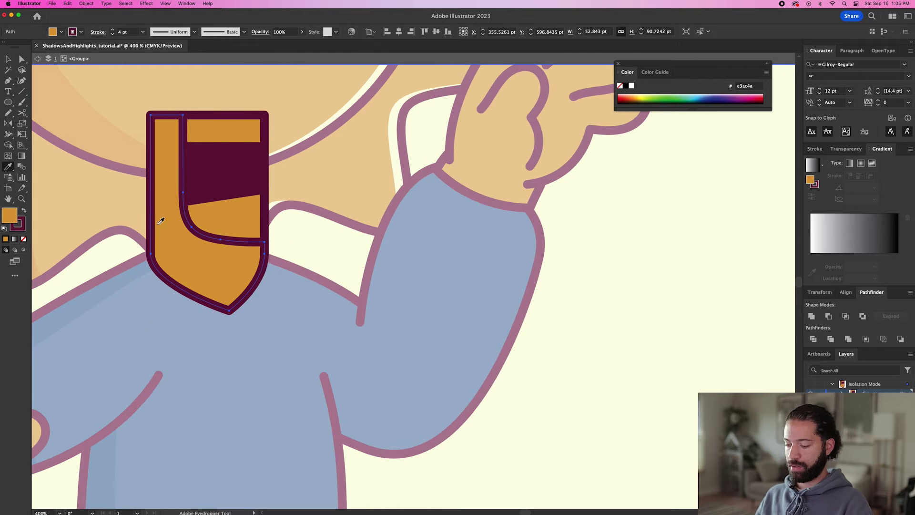
# Fill the neck shadow with the sampled darker orange and keep an unfilled neck outline in front
pyautogui.press('i')
pyautogui.click(233, 220)
pyautogui.click(213, 182)
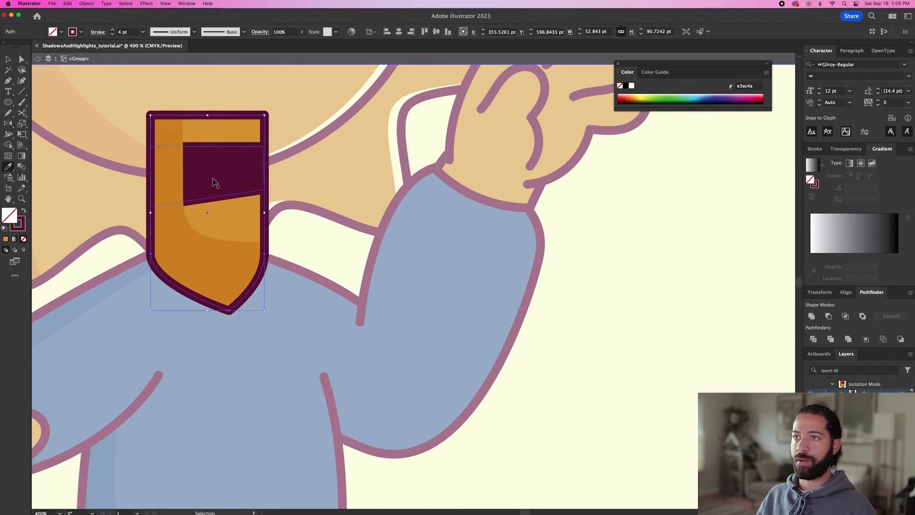
pyautogui.press('v')
pyautogui.click(320, 243)
# Bring the dark under-chin shape to the front, stretch its upper edge to the neck's top, and exit isolation mode
pyautogui.click(219, 172)
pyautogui.press('super+shift+bracketright')
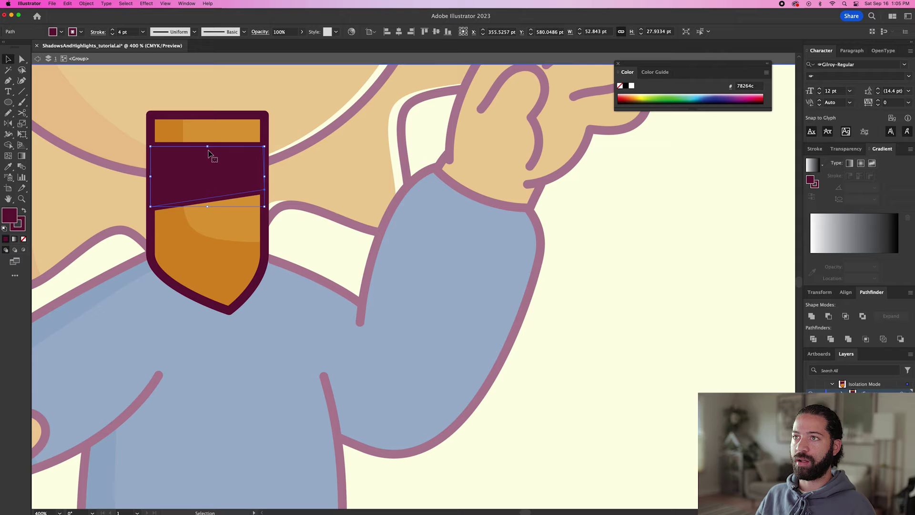
pyautogui.press('a')
pyautogui.moveTo(264, 147); pyautogui.dragTo(263, 119)
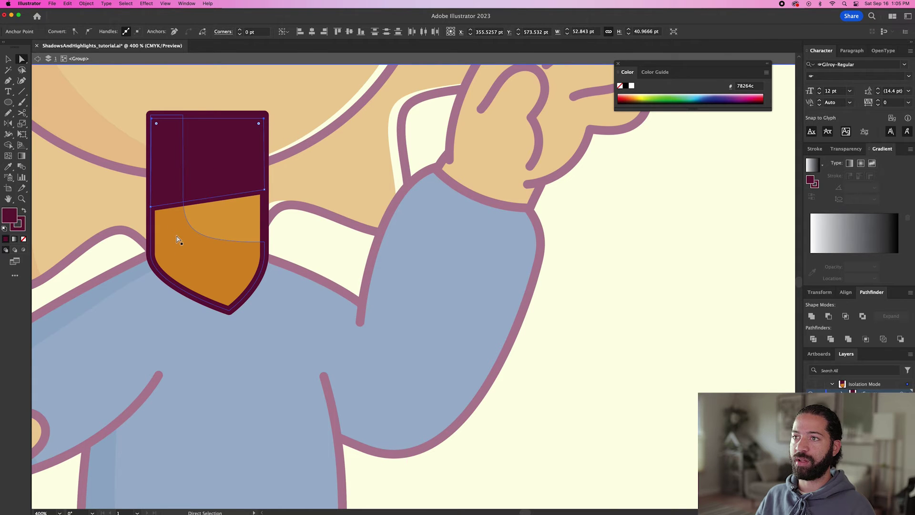
pyautogui.press('v')
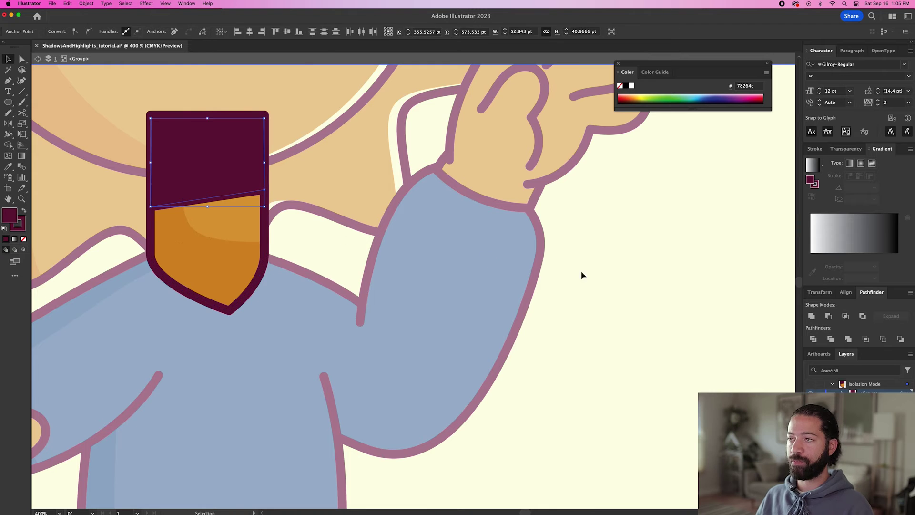
pyautogui.doubleClick(594, 272)
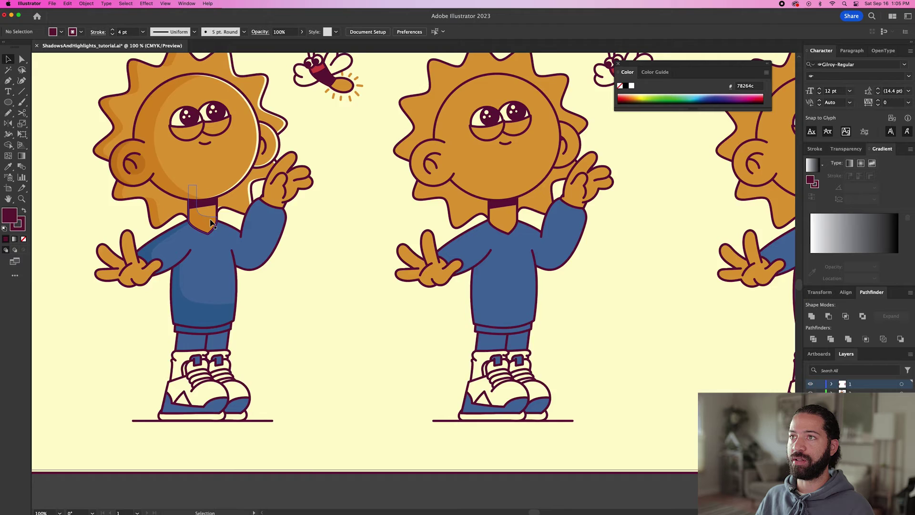
# Isolate the upright finger of the left hand and draw a freehand shadow shape along its left side and tip
pyautogui.scroll(-1, 210, 223)
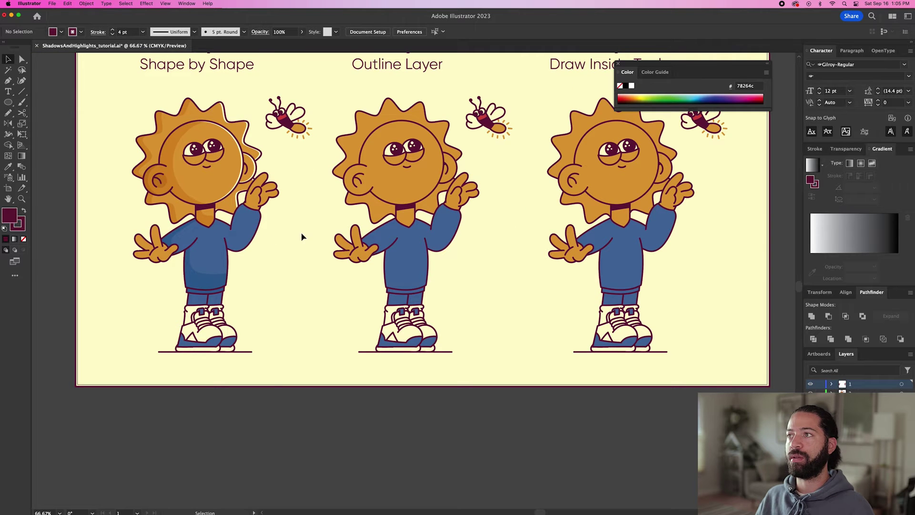
pyautogui.scroll(3, 273, 296)
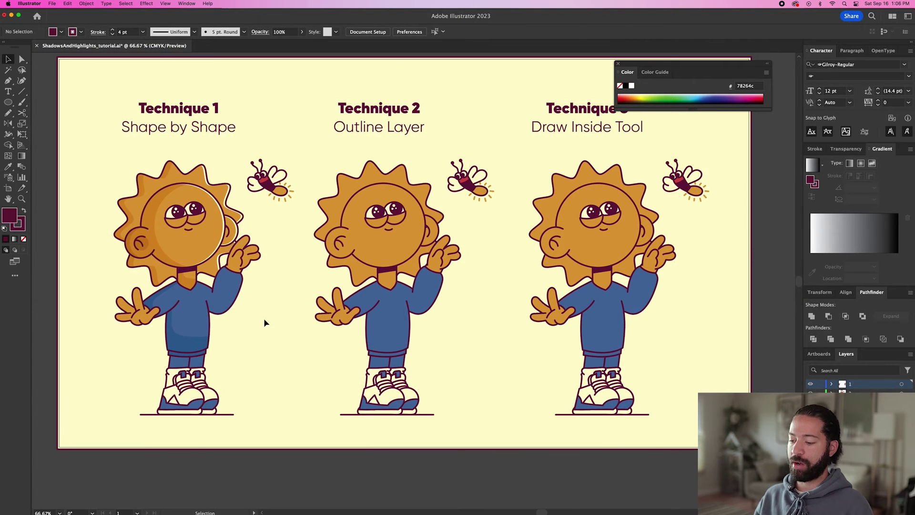
pyautogui.scroll(1, 266, 320)
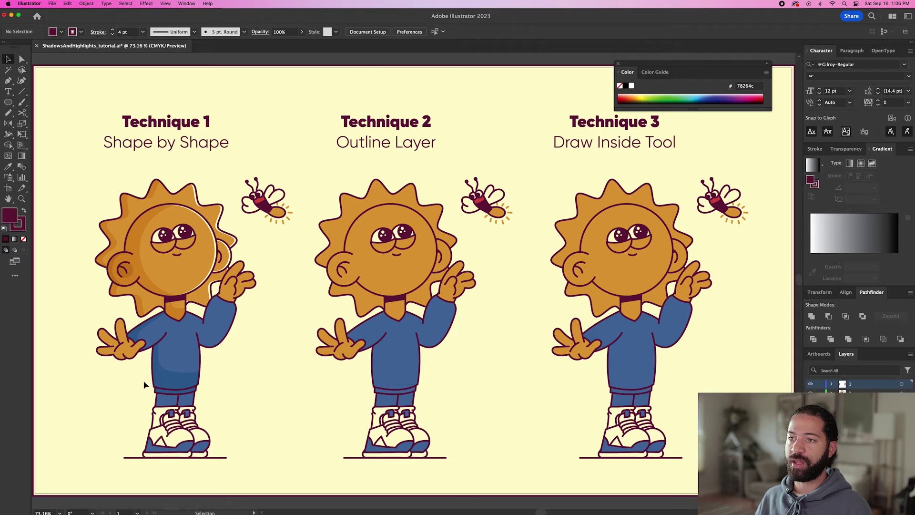
pyautogui.scroll(5, 120, 333)
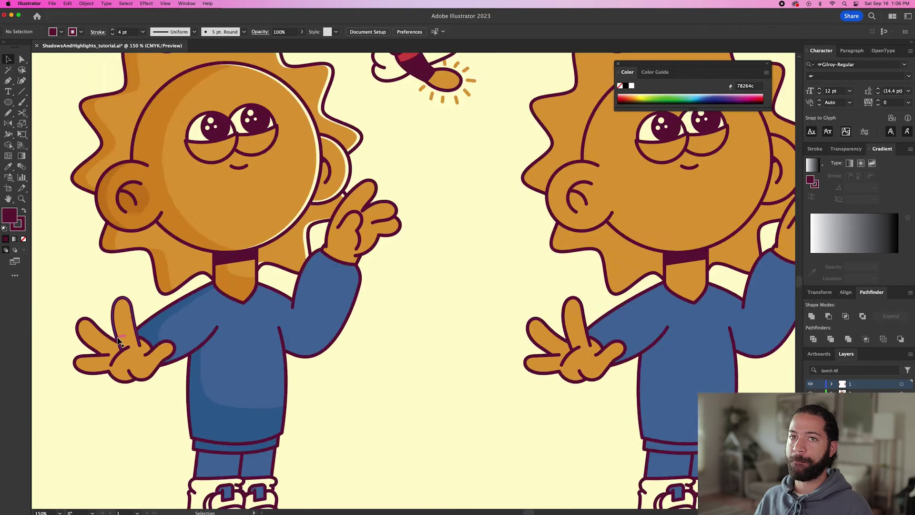
pyautogui.doubleClick(198, 296)
pyautogui.press('n')
pyautogui.moveTo(216, 274)
pyautogui.mouseDown()
pyautogui.moveTo(204, 320)
pyautogui.moveTo(218, 273)
pyautogui.mouseUp()
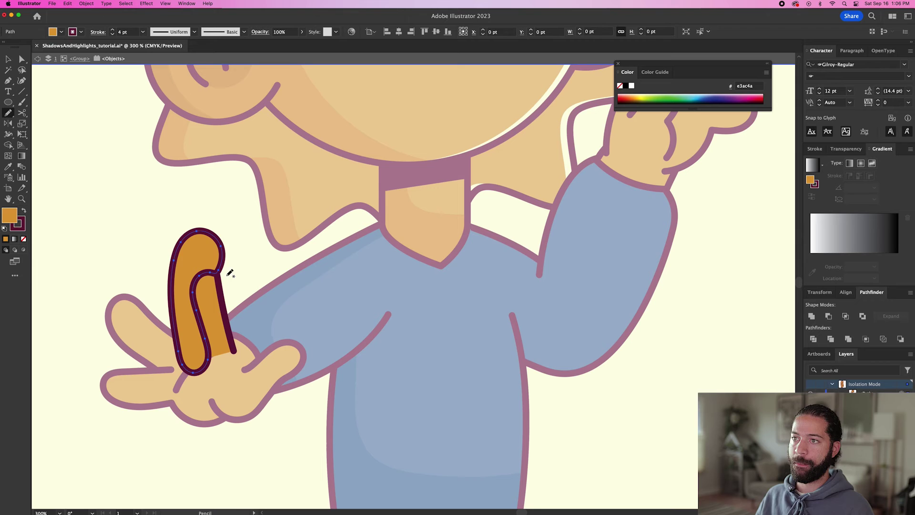
# Intersect the freehand shape with a copy of the upright finger, fill it with the darker orange, and exit isolation mode
pyautogui.press('v')
pyautogui.click(210, 307)
pyautogui.press('super+f')
pyautogui.keyDown('shift'); pyautogui.click(214, 239); pyautogui.keyUp('shift')
pyautogui.click(846, 316)
pyautogui.press('i')
pyautogui.keyDown('super'); pyautogui.click(222, 305); pyautogui.keyUp('super')
pyautogui.press('v')
pyautogui.click(145, 239)
pyautogui.doubleClick(145, 239)
# Add a freehand shadow in the sampled darker orange to the left hand's second finger and exit isolation mode
pyautogui.doubleClick(153, 311)
pyautogui.press('n')
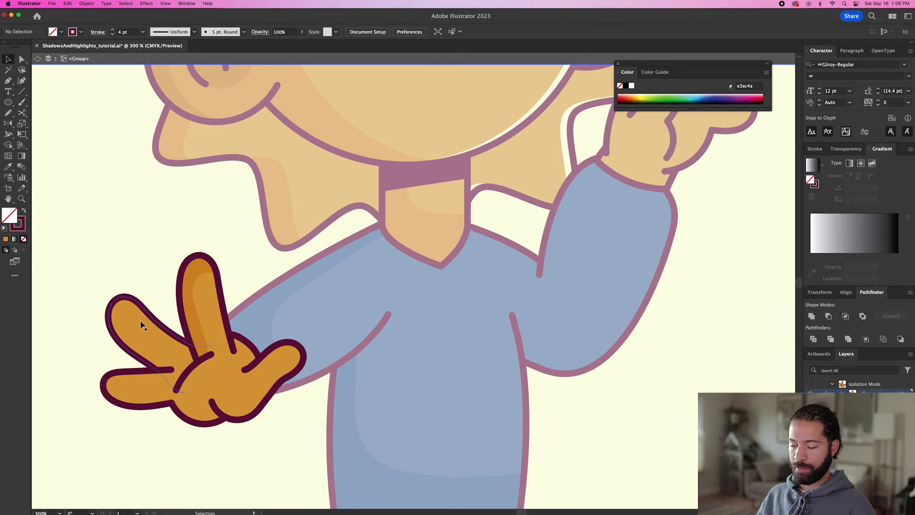
pyautogui.moveTo(174, 364); pyautogui.dragTo(136, 306)
pyautogui.press('i')
pyautogui.click(160, 329)
pyautogui.click(74, 284)
pyautogui.doubleClick(88, 290)
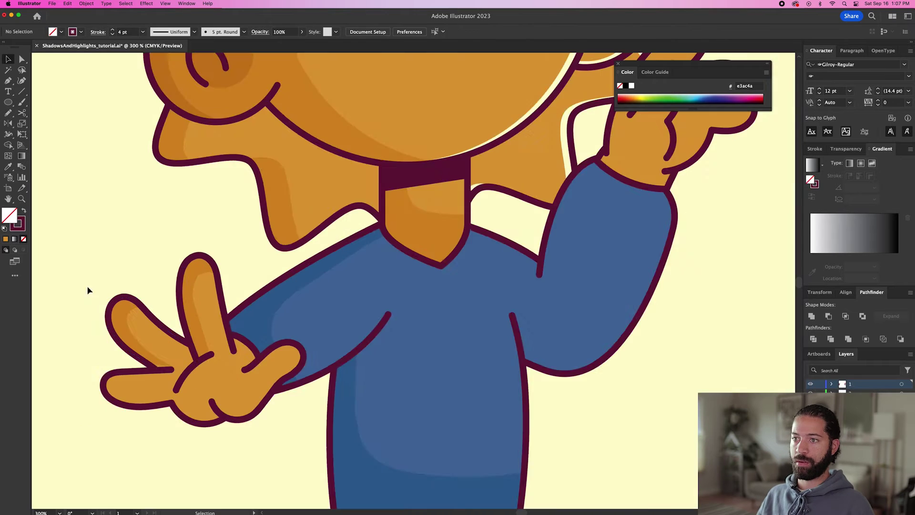
# Adjust an anchor point of the second finger's shadow near the base of the finger
pyautogui.scroll(2, 157, 353)
pyautogui.press('a')
pyautogui.moveTo(189, 379); pyautogui.dragTo(186, 385)
pyautogui.scroll(-2, 187, 385)
pyautogui.press('v')
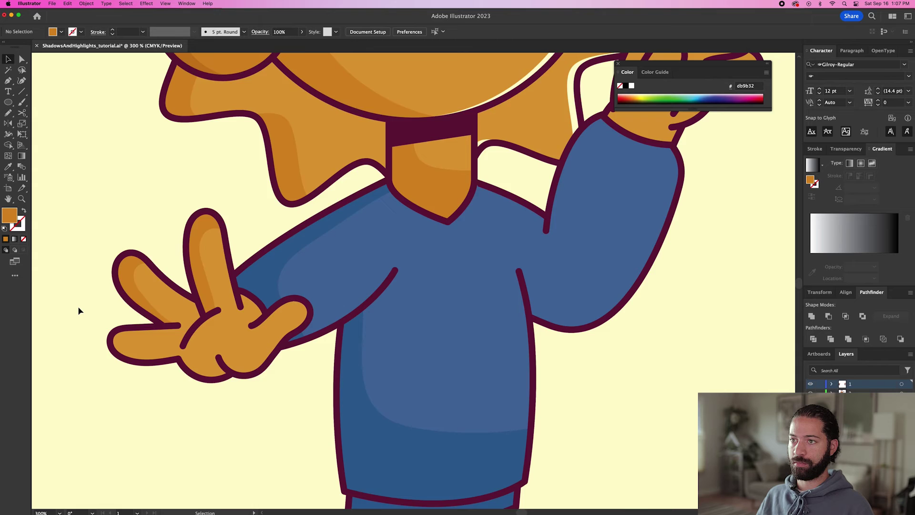
# Isolate the left hand's lowest finger and palm and draw a freehand shadow shape over the finger
pyautogui.scroll(-2, 76, 316)
pyautogui.doubleClick(112, 329)
pyautogui.scroll(3, 112, 329)
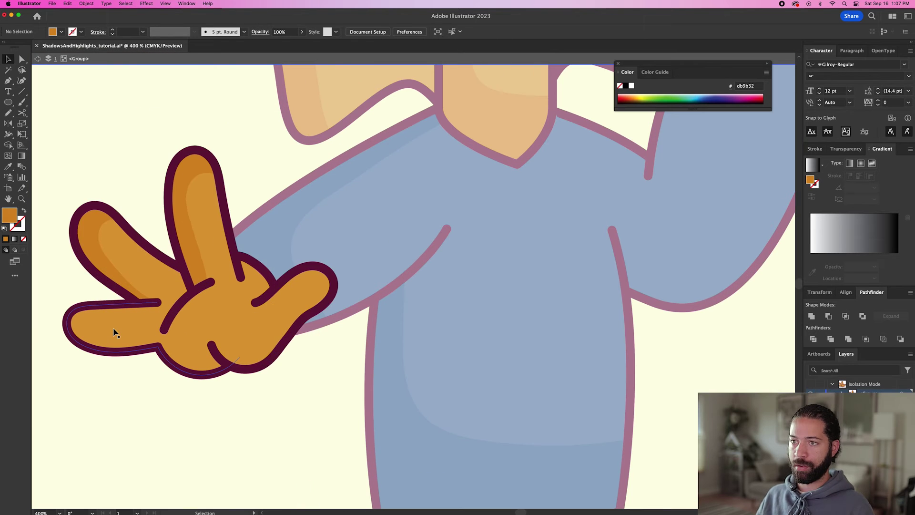
pyautogui.press('n')
pyautogui.moveTo(101, 303)
pyautogui.mouseDown()
pyautogui.moveTo(238, 355)
pyautogui.moveTo(162, 353)
pyautogui.moveTo(91, 306)
pyautogui.mouseUp()
# Fill the lowest finger's shadow with the sampled darker orange and place an unfilled copy of the outline in front
pyautogui.press('i')
pyautogui.click(93, 248)
pyautogui.press('v')
pyautogui.click(176, 371)
pyautogui.press('super+c')
pyautogui.press('super+f')
pyautogui.press('/')
pyautogui.press('Escape')
# Isolate the left hand's thumb shape and draw a freehand shadow shape along its lower edge
pyautogui.press('n')
pyautogui.doubleClick(245, 347)
pyautogui.doubleClick(249, 327)
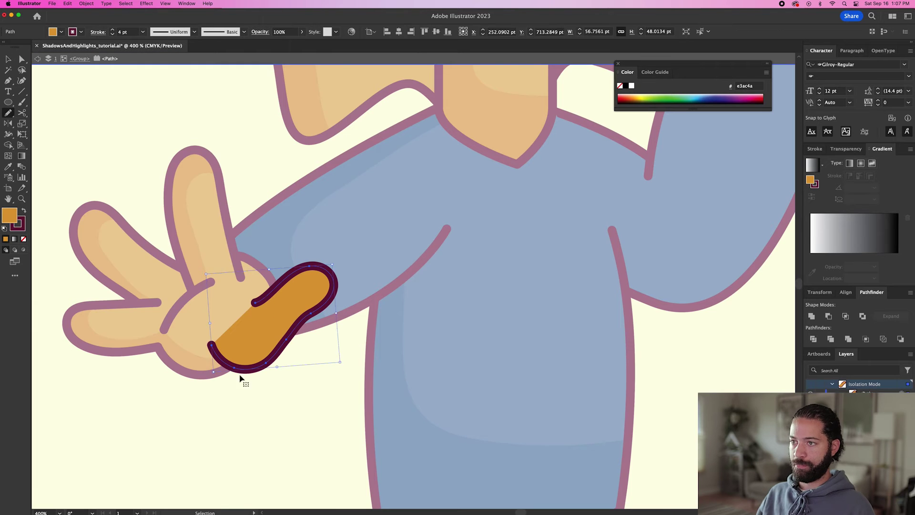
pyautogui.moveTo(213, 342); pyautogui.dragTo(215, 342)
# Fill the thumb's shadow with the sampled darker orange and exit isolation mode
pyautogui.press('i')
pyautogui.click(235, 351)
pyautogui.press('v')
pyautogui.click(235, 376)
pyautogui.press('Escape')
pyautogui.press('super+minus')
pyautogui.press('super+minus')
pyautogui.press('super+minus')
pyautogui.press('super+minus')
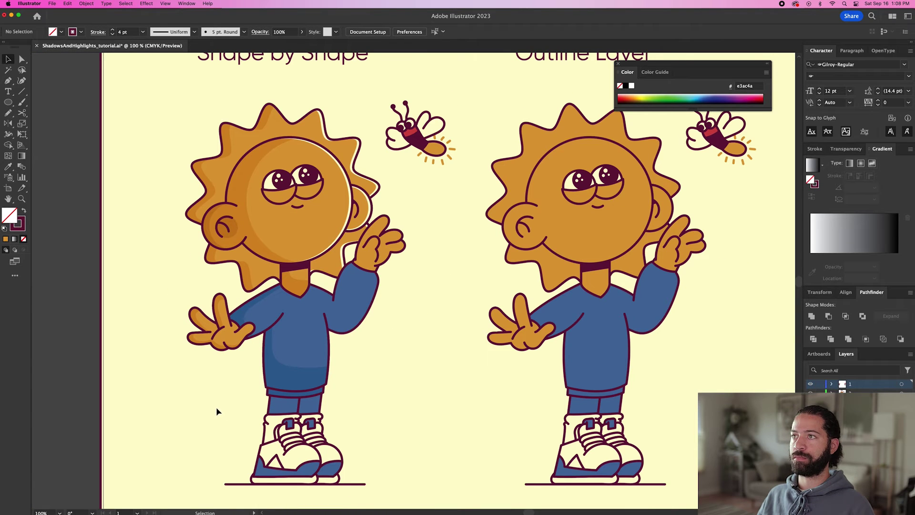
# Draw a freehand shadow around the left pant leg, trim it to the leg in the darker blue, and exit isolation mode
pyautogui.press('super+plus')
pyautogui.press('super+plus')
pyautogui.doubleClick(272, 339)
pyautogui.press('n')
pyautogui.moveTo(274, 266); pyautogui.dragTo(275, 267)
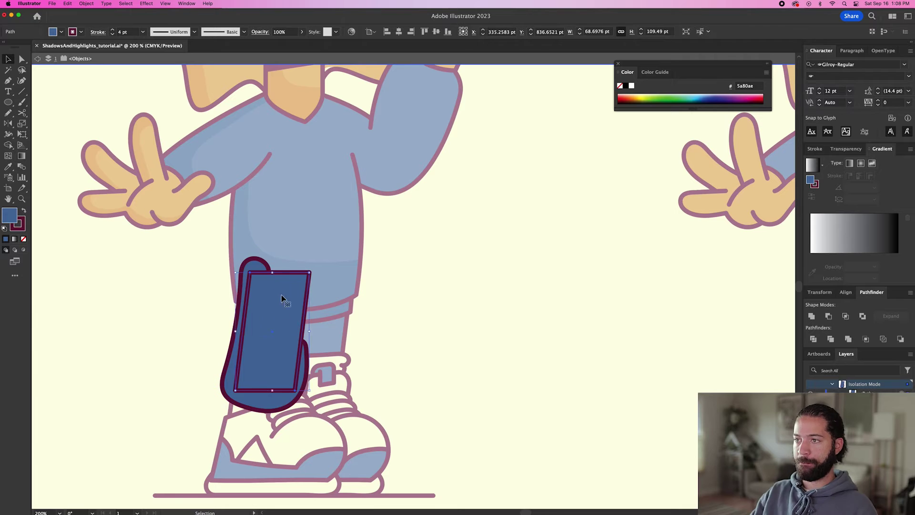
pyautogui.press('v')
pyautogui.press('Escape')
pyautogui.press('super+0')
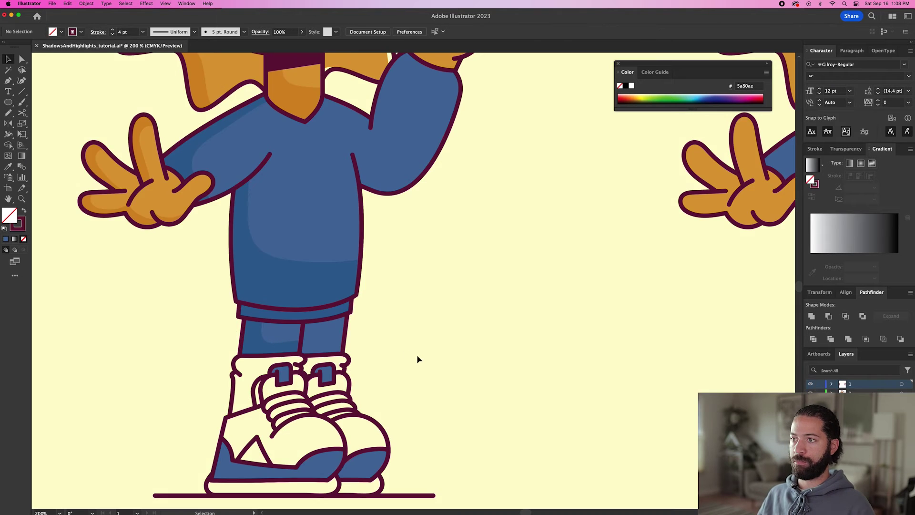
# Isolate the left sock and draw a freehand shadow shape along its left edge
pyautogui.press('super+plus')
pyautogui.press('super+plus')
pyautogui.press('super+plus')
pyautogui.press('super+plus')
pyautogui.press('super+plus')
pyautogui.doubleClick(149, 330)
pyautogui.press('n')
pyautogui.moveTo(164, 337)
pyautogui.mouseDown()
pyautogui.moveTo(114, 509)
pyautogui.moveTo(174, 311)
pyautogui.moveTo(163, 335)
pyautogui.mouseUp()
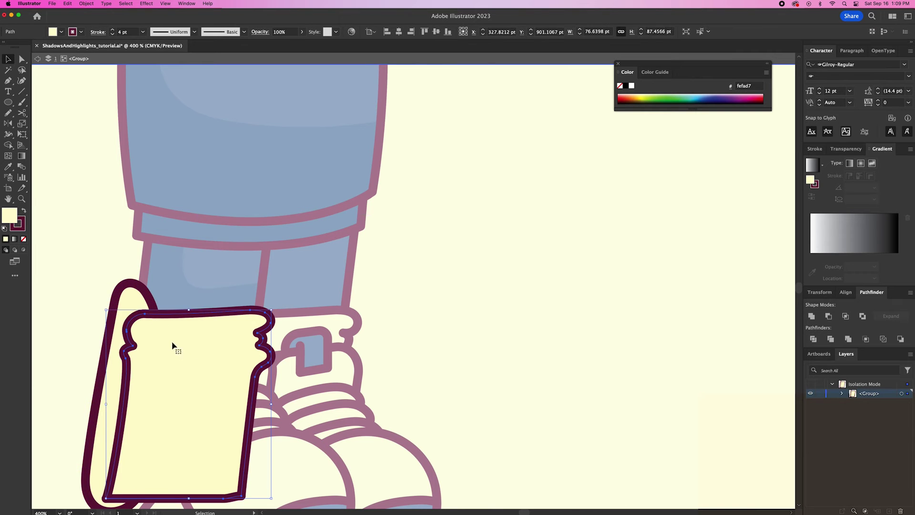
# Trim the freehand shape to the sock, fill it with the darker cream ede7bc, and exit isolation mode
pyautogui.press('v')
pyautogui.doubleClick(9, 215)
pyautogui.write('e8e4a9')
pyautogui.press('Return')
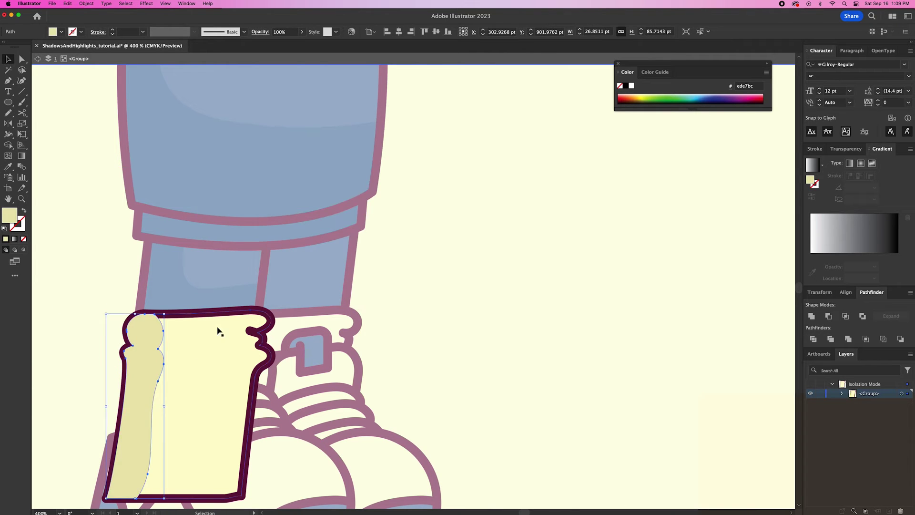
pyautogui.keyDown('shift'); pyautogui.click(219, 329); pyautogui.keyUp('shift')
pyautogui.press('Escape')
pyautogui.press('super+minus')
pyautogui.press('super+minus')
pyautogui.press('super+minus')
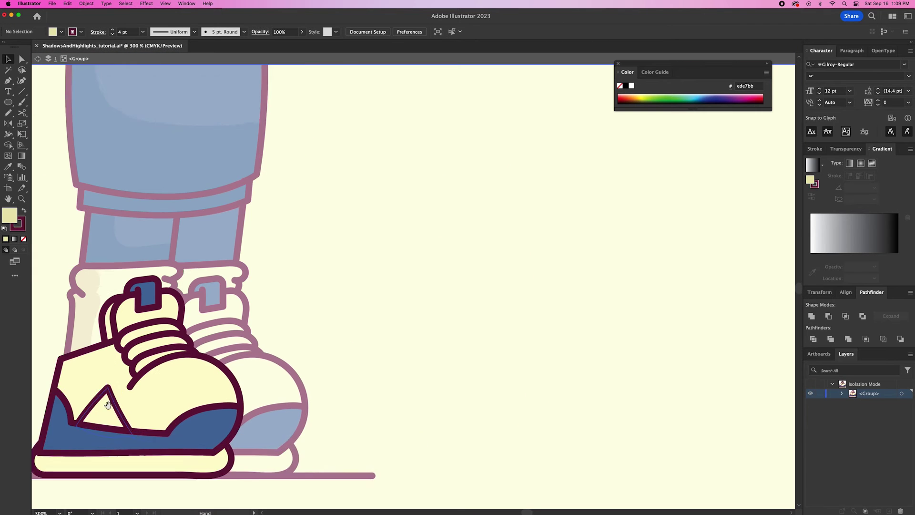
# Draw a freehand shadow shape around the heel and along the sole of the front shoe
pyautogui.moveTo(108, 406); pyautogui.dragTo(184, 356)
pyautogui.press('n')
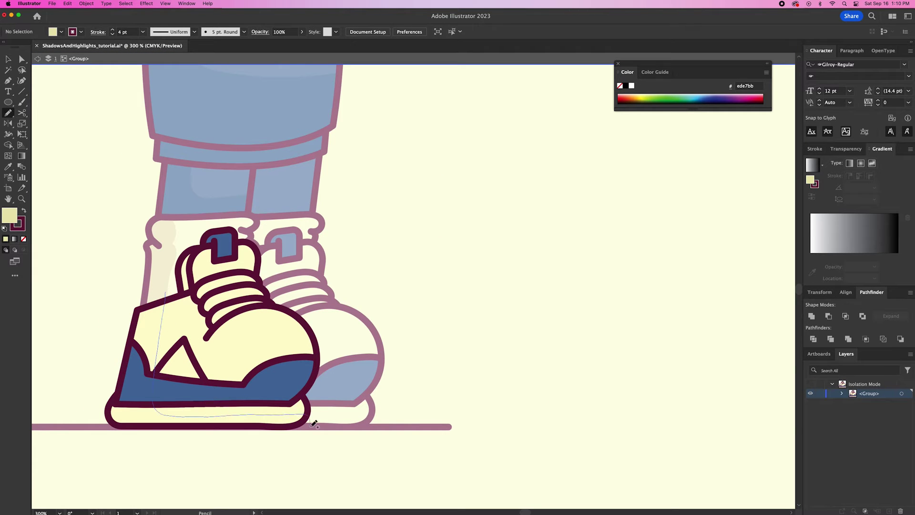
pyautogui.moveTo(314, 424); pyautogui.dragTo(162, 292)
# Intersect the freehand shape with the shoe's cream upper and fill the result with the sock shadow's sampled cream
pyautogui.press('v')
pyautogui.click(157, 299)
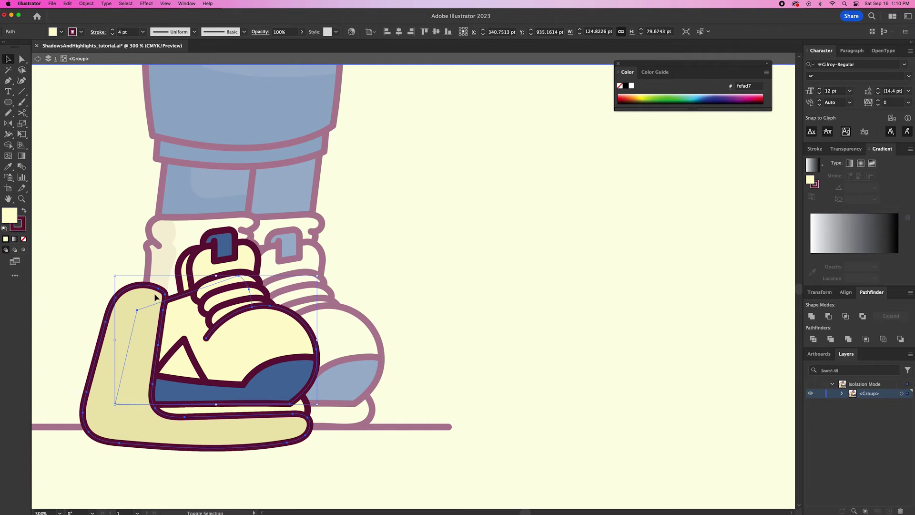
pyautogui.keyDown('shift'); pyautogui.click(156, 299); pyautogui.keyUp('shift')
pyautogui.click(845, 316)
pyautogui.press('i')
pyautogui.click(165, 279)
# Try to intersect the freehand shape with the shoe's blue side panel and rework the remaining pieces
pyautogui.press('v')
pyautogui.click(172, 391)
pyautogui.keyDown('shift'); pyautogui.click(129, 311); pyautogui.keyUp('shift')
pyautogui.click(845, 316)
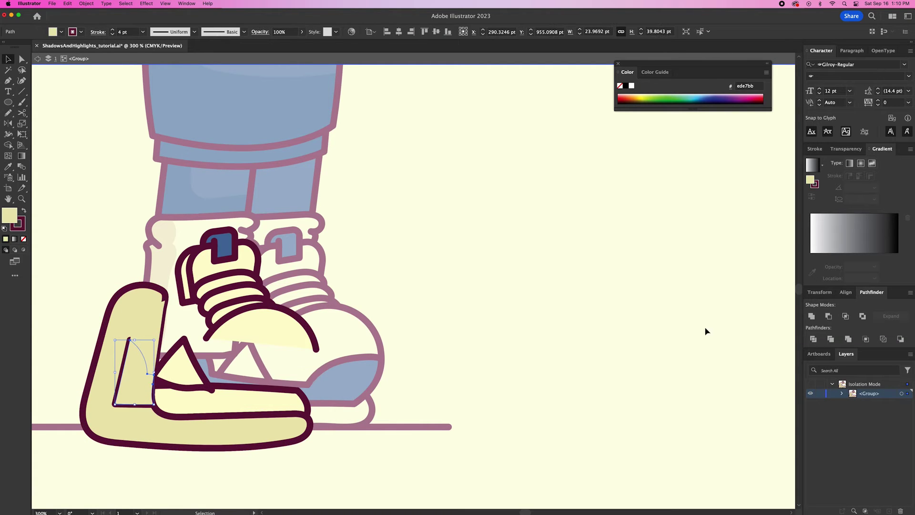
pyautogui.click(134, 314)
pyautogui.press('a')
pyautogui.moveTo(190, 435); pyautogui.dragTo(109, 462)
pyautogui.press('v')
# Undo the attempted shadow intersections on the shoe's blue panel and sole
pyautogui.press('super+z')
pyautogui.press('super+z')
pyautogui.press('super+shift+z')
pyautogui.click(182, 386)
pyautogui.press('super+z')
pyautogui.press('super+z')
pyautogui.press('super+z')
pyautogui.press('super+z')
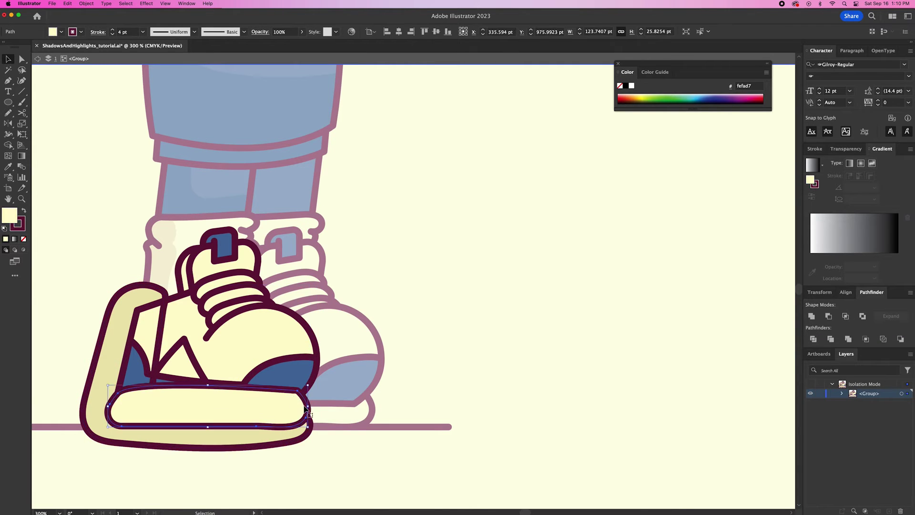
pyautogui.press('super+z')
pyautogui.press('super+z')
pyautogui.press('super+z')
# Fill the sole's shadow with the sampled darker cream and the blue panel's heel shadow with the darker blue
pyautogui.press('i')
pyautogui.keyDown('super'); pyautogui.click(143, 416); pyautogui.keyUp('super')
pyautogui.click(151, 344)
pyautogui.keyDown('super'); pyautogui.click(135, 370); pyautogui.keyUp('super')
pyautogui.click(198, 385)
pyautogui.press('v')
pyautogui.press('Delete')
pyautogui.doubleClick(159, 391)
pyautogui.press('super+z')
pyautogui.press('super+z')
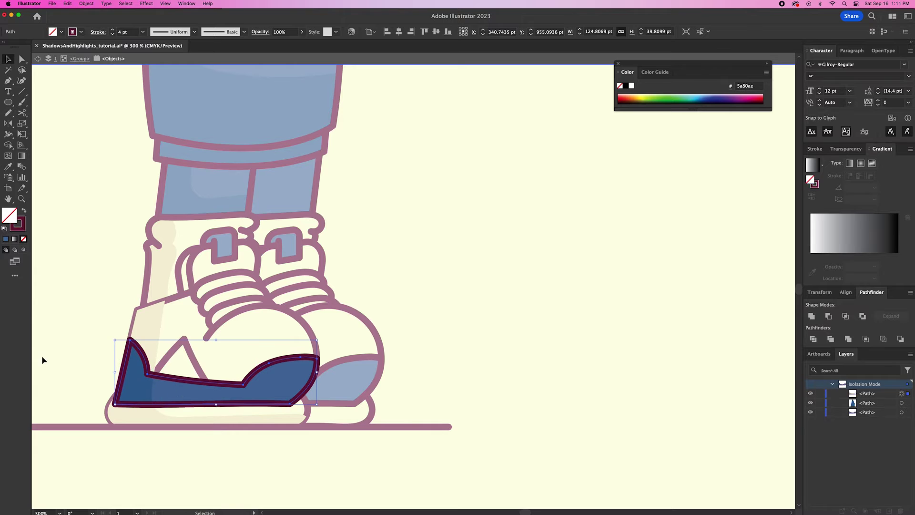
pyautogui.press('super+z')
pyautogui.press('super+z')
pyautogui.press('super+z')
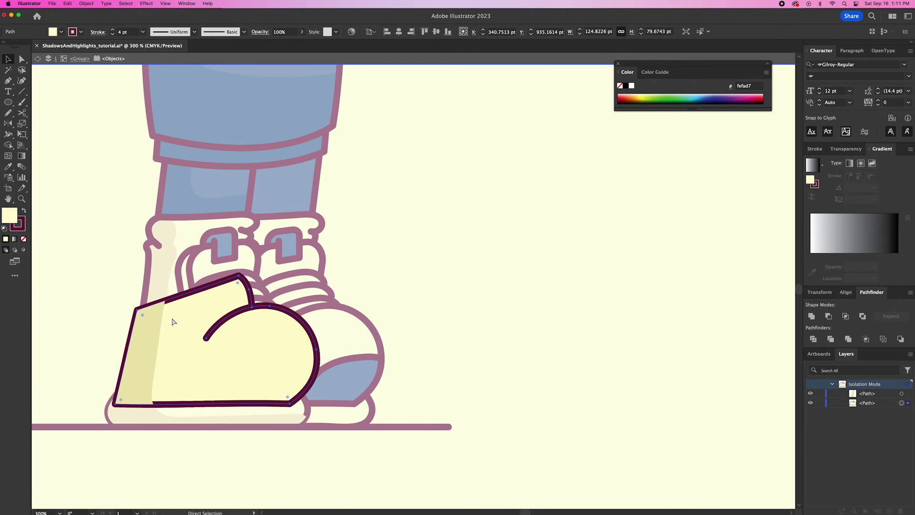
# Place an unfilled copy of the shoe outline in front of its shadow and exit isolation mode
pyautogui.press('Escape')
pyautogui.click(136, 405)
pyautogui.press('super+x')
pyautogui.doubleClick(137, 418)
pyautogui.doubleClick(179, 402)
pyautogui.press('super+c')
pyautogui.press('super+f')
pyautogui.press('/')
pyautogui.press('Escape')
pyautogui.press('super+1')
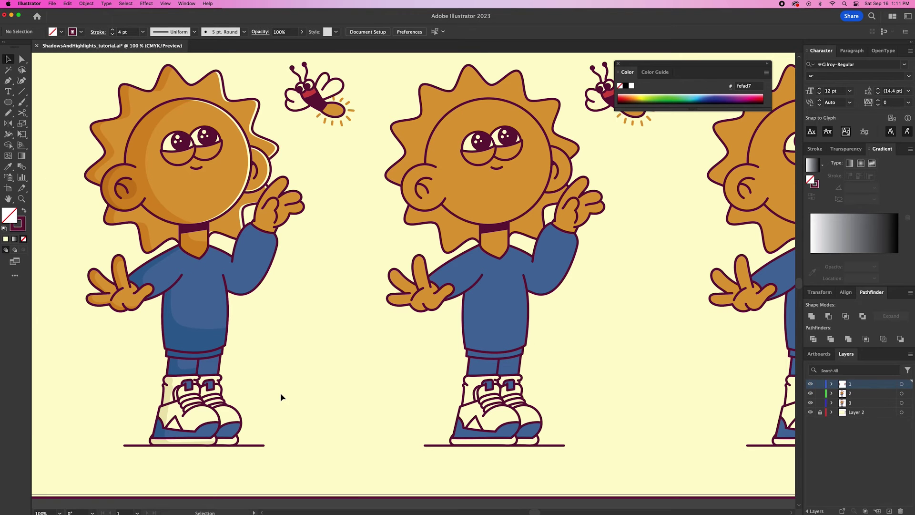
# Draw a curved shadow edge across the first character's left eyelid with the Pencil and fill the shaded part with the darker orange
pyautogui.press('super+0')
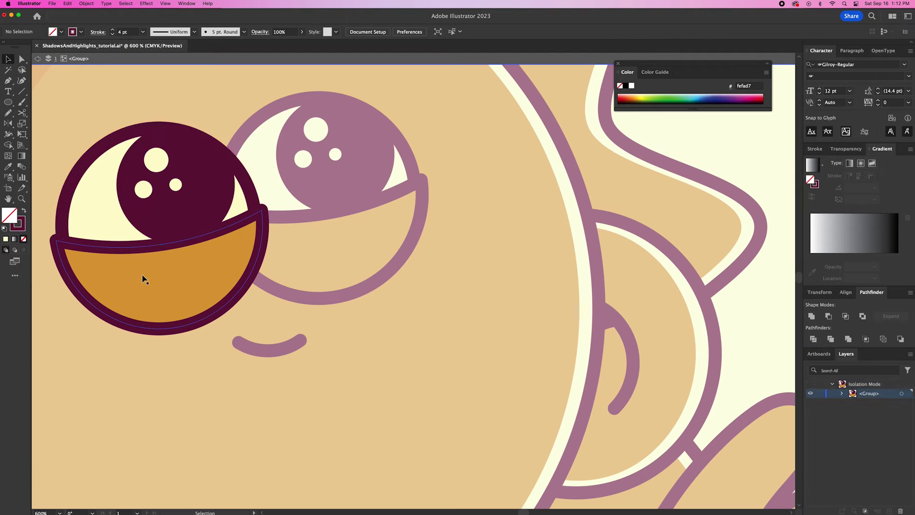
pyautogui.press('n')
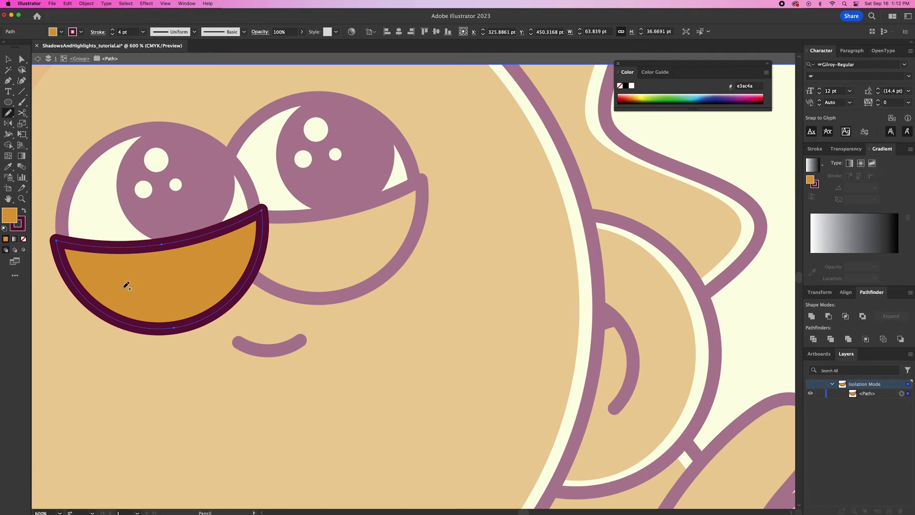
pyautogui.moveTo(131, 248); pyautogui.dragTo(189, 318)
pyautogui.press('super+minus')
pyautogui.press('super+minus')
pyautogui.press('super+minus')
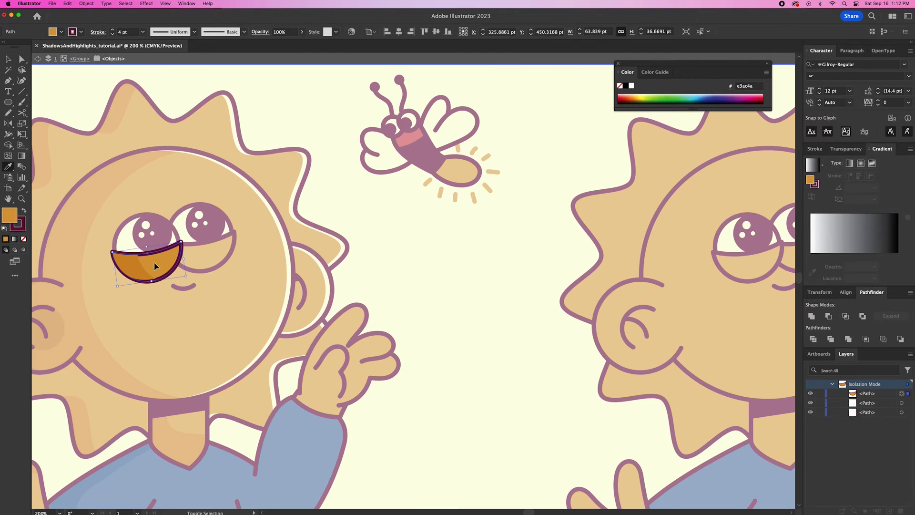
pyautogui.press('v')
pyautogui.click(156, 267)
# Group the shaded eyelid's shapes and duplicate the group onto the other eyelid
pyautogui.press('super+a')
pyautogui.press('super+equal')
pyautogui.press('super+equal')
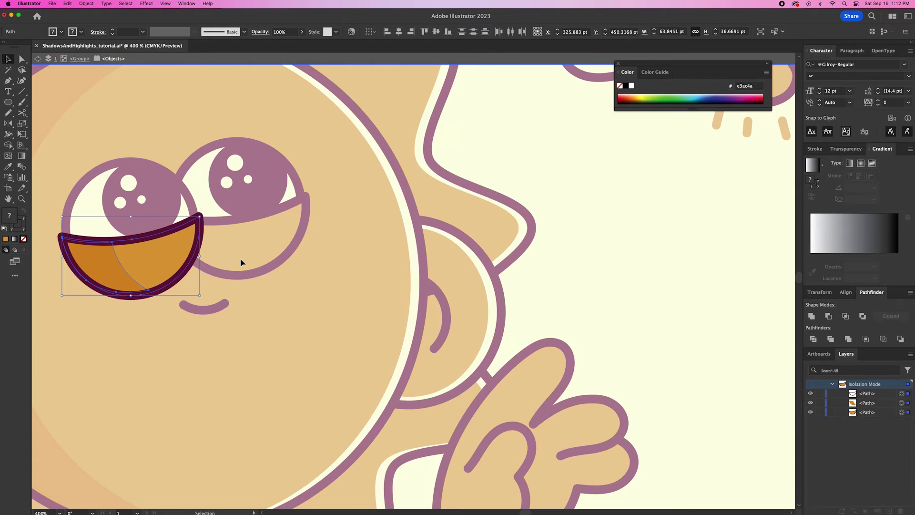
pyautogui.press('super+g')
pyautogui.moveTo(143, 273); pyautogui.dragTo(255, 265)
pyautogui.click(249, 247)
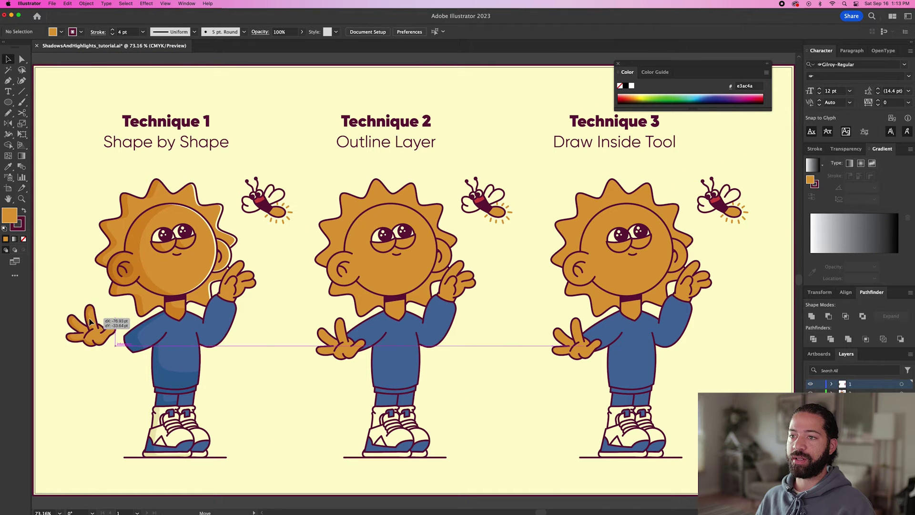
# Try moving the first character's shaded hand and head as separate pieces, and undo the moves
pyautogui.click(119, 335)
pyautogui.moveTo(210, 233); pyautogui.dragTo(252, 210)
pyautogui.press('super+z')
pyautogui.click(234, 216)
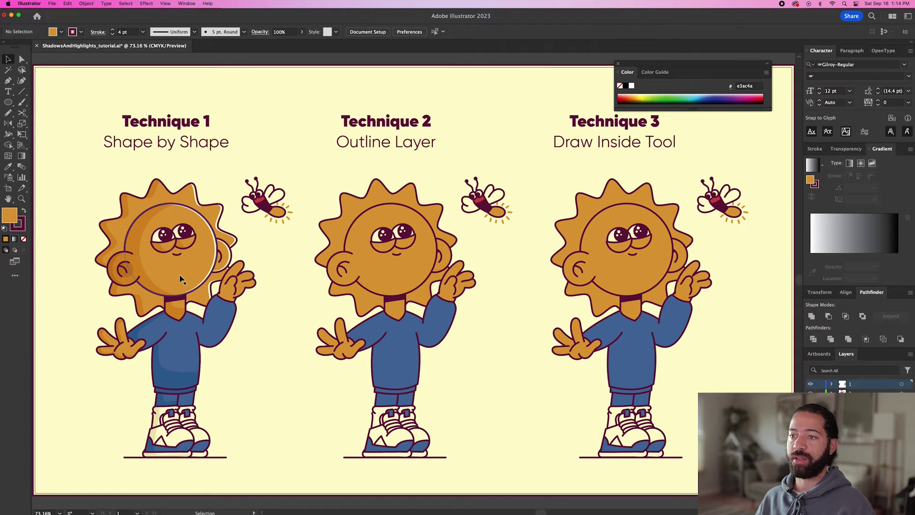
pyautogui.click(220, 322)
pyautogui.click(274, 322)
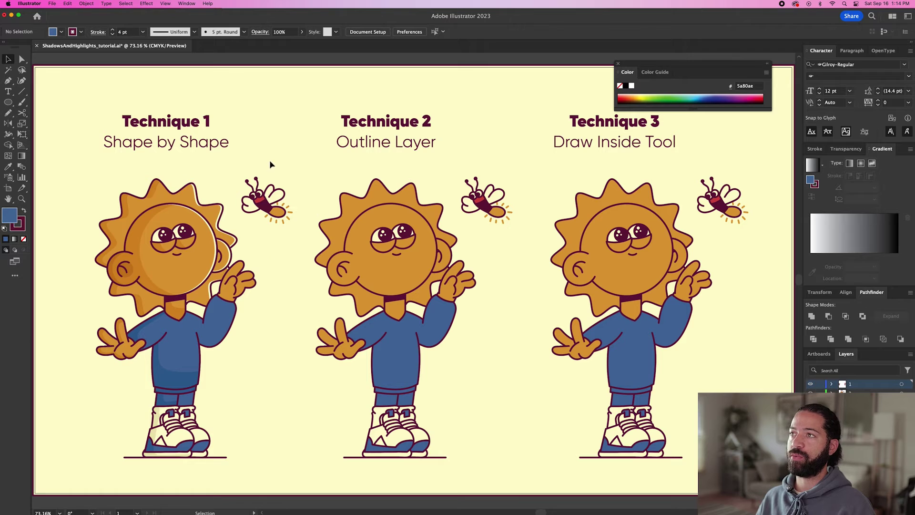
pyautogui.click(391, 257)
pyautogui.click(485, 309)
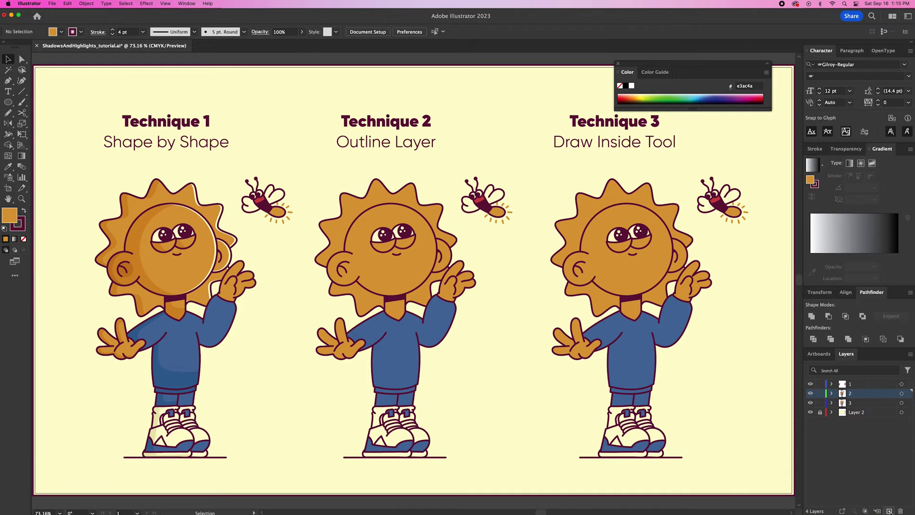
# Add two new layers above layer 2 and name the upper one outline
pyautogui.click(889, 511)
pyautogui.click(889, 511)
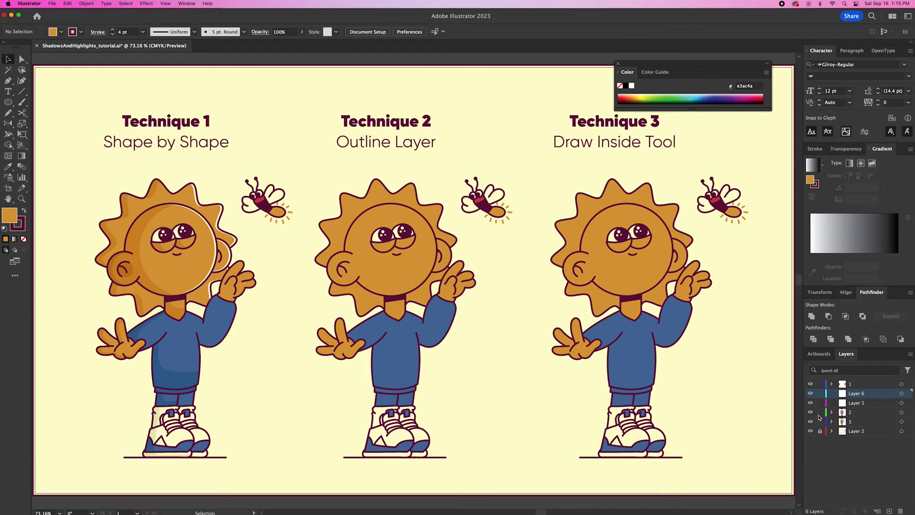
pyautogui.doubleClick(865, 395)
pyautogui.write('ou')
pyautogui.press('Return')
# Rename the lower new layer as shadows and HL
pyautogui.doubleClick(858, 404)
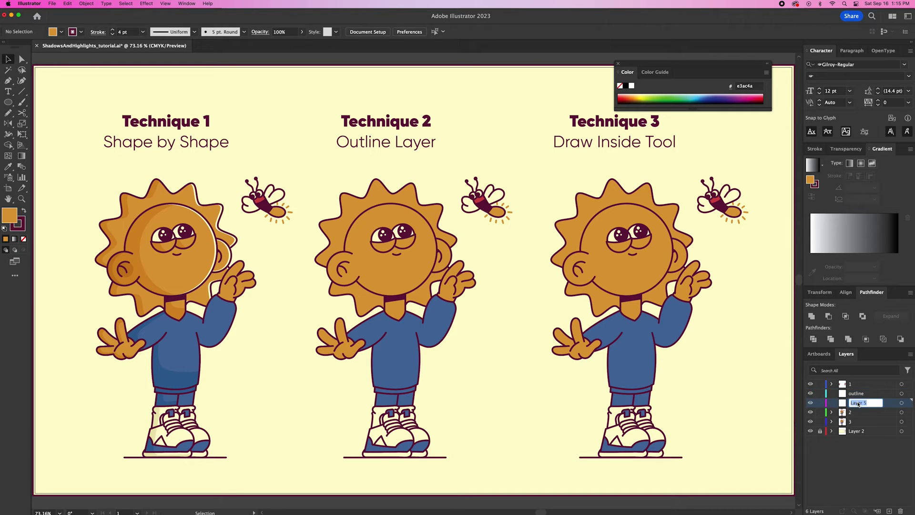
pyautogui.write('s')
pyautogui.write('hadows and H')
pyautogui.write('L')
pyautogui.press('Return')
# With layers 1 and 3 locked, copy the second character's artwork onto the outline layer and hide layer 2
pyautogui.click(852, 414)
pyautogui.click(821, 422)
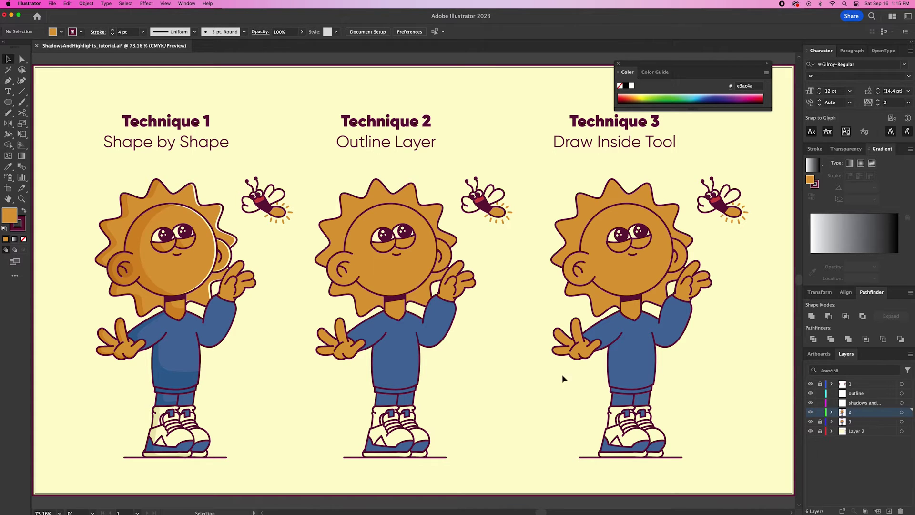
pyautogui.moveTo(309, 170); pyautogui.dragTo(518, 465)
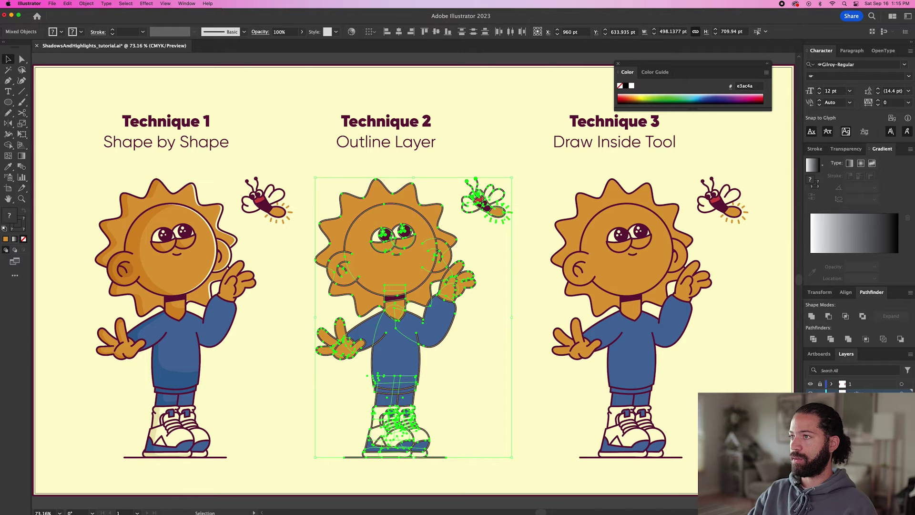
pyautogui.moveTo(908, 403); pyautogui.dragTo(908, 393)
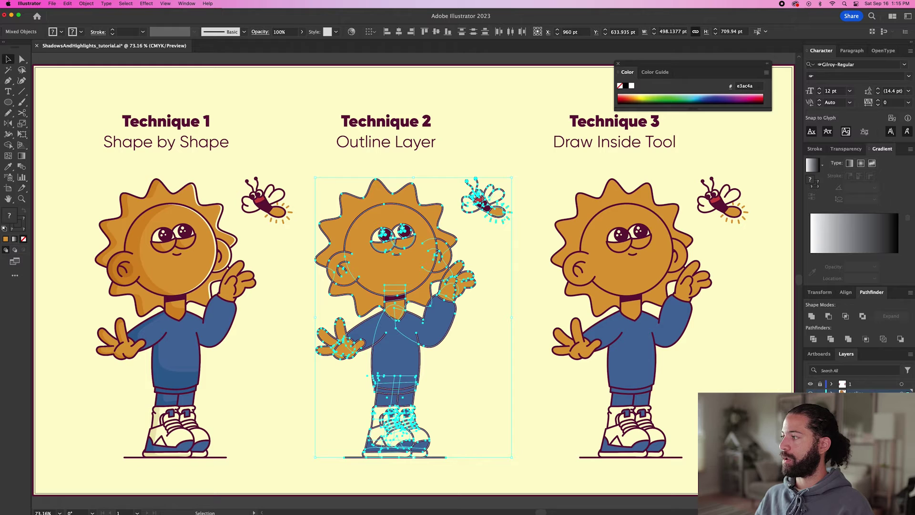
pyautogui.click(811, 402)
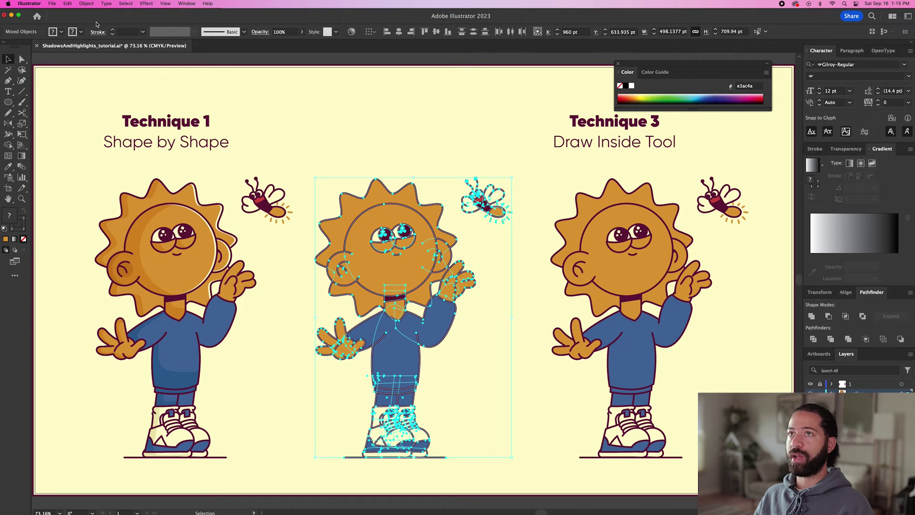
# Expand the fills and strokes of the copied character artwork
pyautogui.click(86, 4)
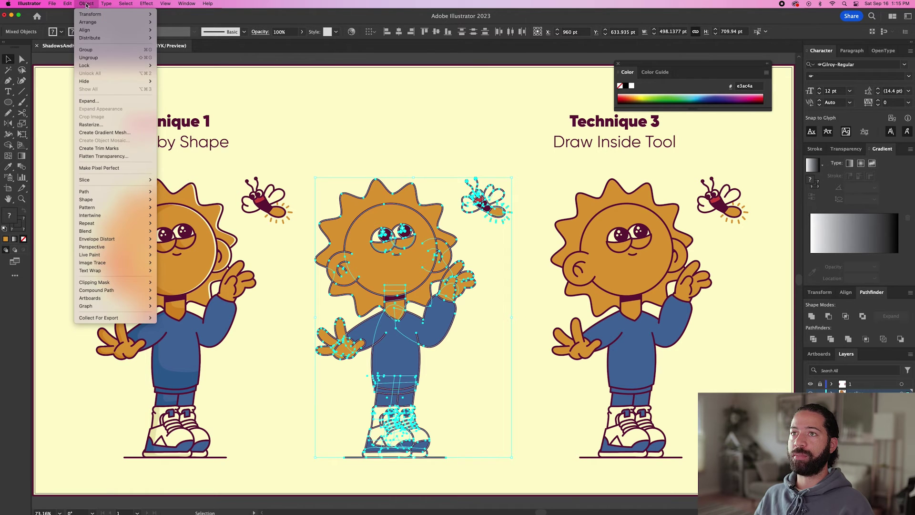
pyautogui.click(92, 102)
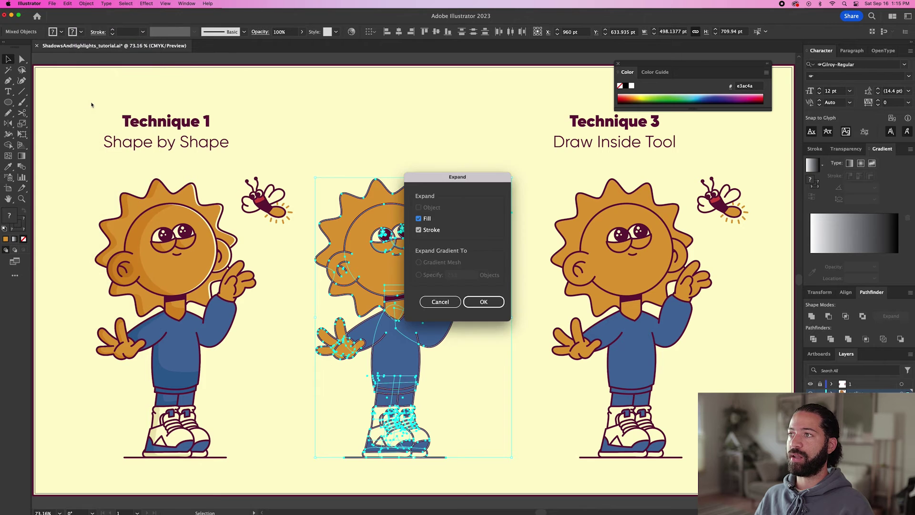
pyautogui.click(484, 304)
# Split the whole expanded character and firefly artwork with Pathfinder Divide
pyautogui.moveTo(312, 154); pyautogui.dragTo(508, 457)
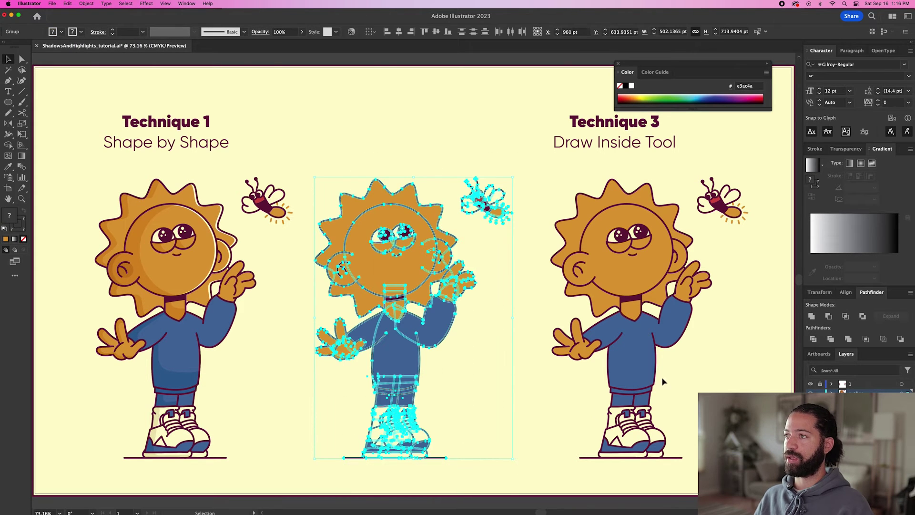
pyautogui.click(813, 339)
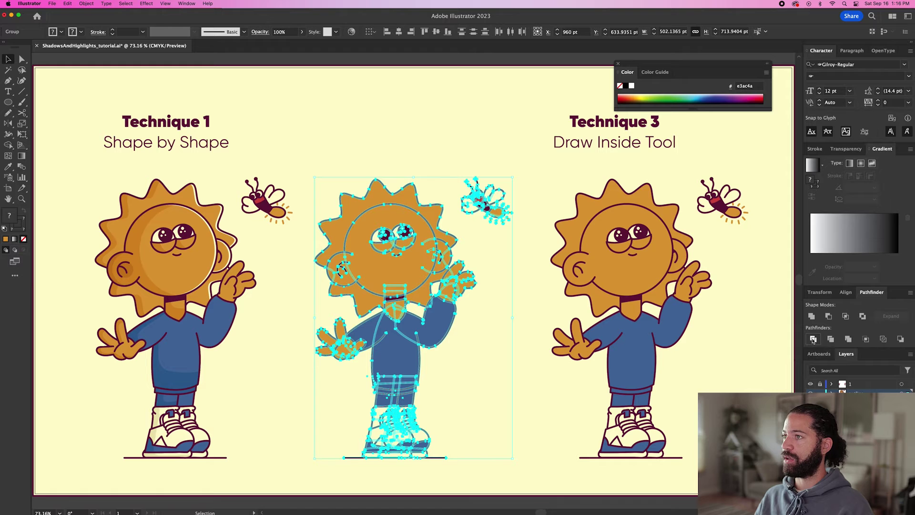
pyautogui.click(495, 327)
pyautogui.click(398, 267)
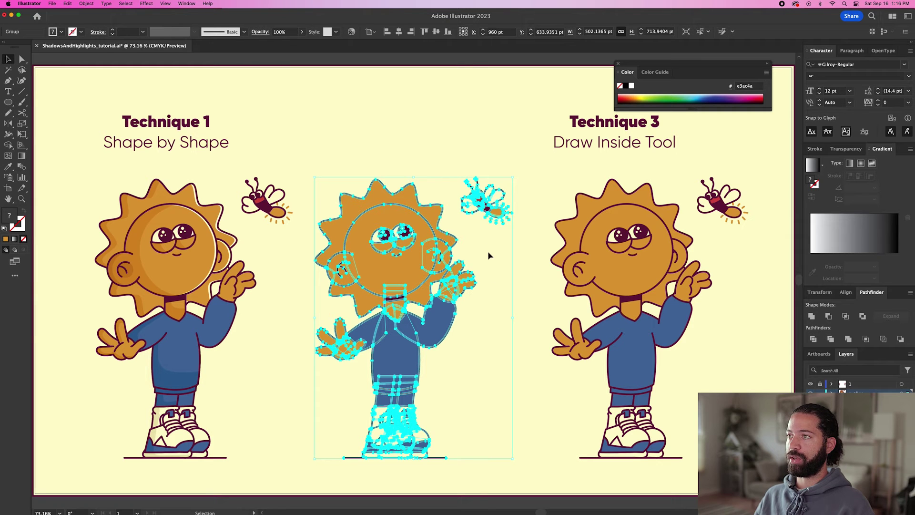
# Isolate the divided group and select every piece with the same fill color as the dark head outline
pyautogui.doubleClick(415, 258)
pyautogui.scroll(1, 442, 244)
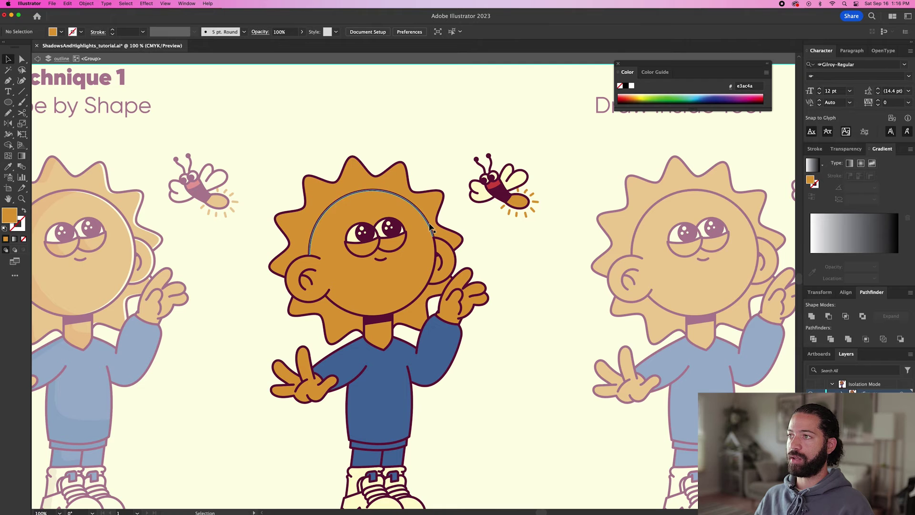
pyautogui.click(430, 224)
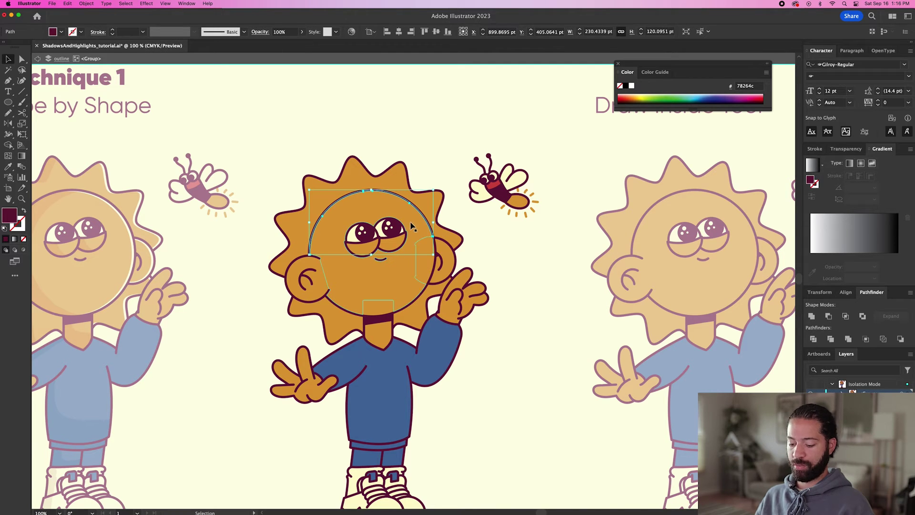
pyautogui.click(124, 3)
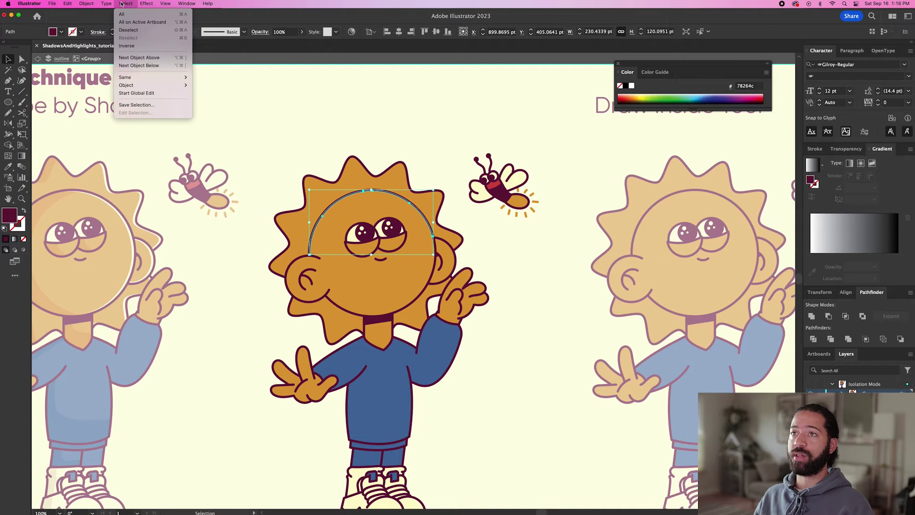
pyautogui.moveTo(143, 77)
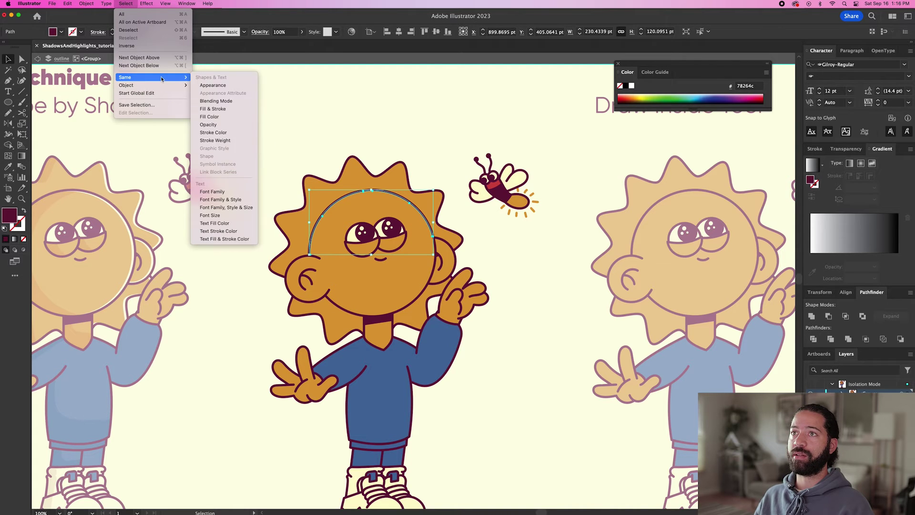
pyautogui.click(221, 117)
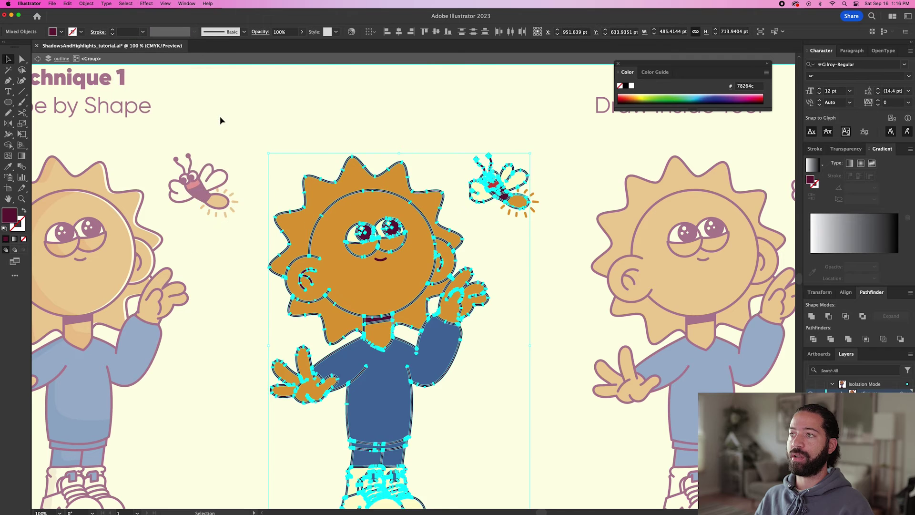
pyautogui.press('super+0')
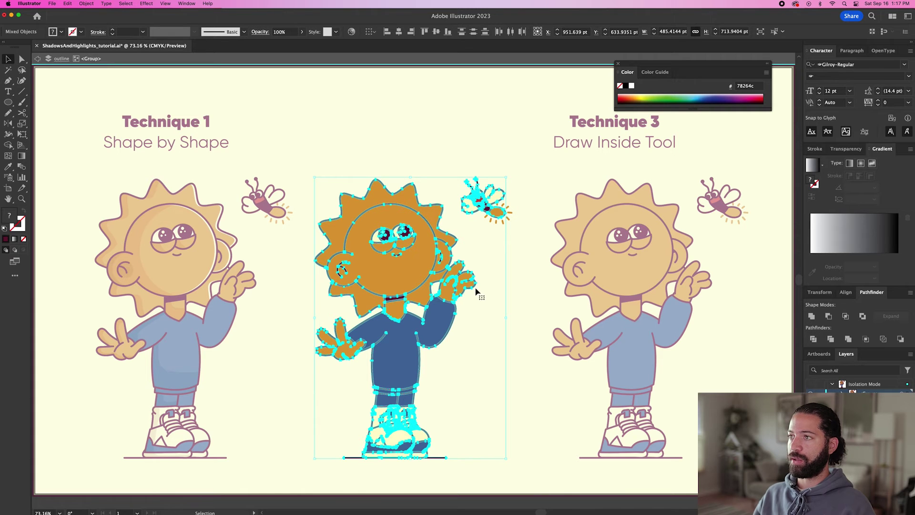
# Remove every colored piece of the divided artwork, keeping only the dark outlines, and exit isolation mode
pyautogui.moveTo(308, 148); pyautogui.dragTo(513, 468)
pyautogui.press('Delete')
pyautogui.press('a')
pyautogui.press('super+z')
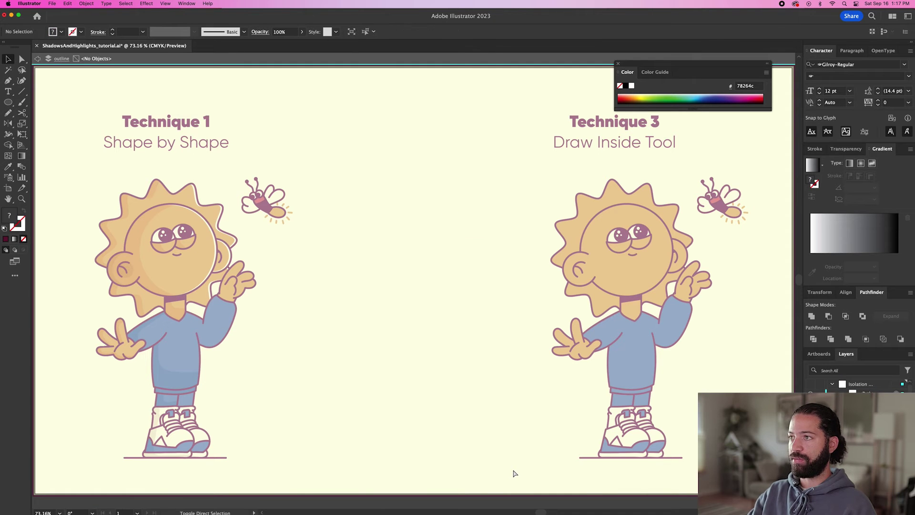
pyautogui.click(493, 361)
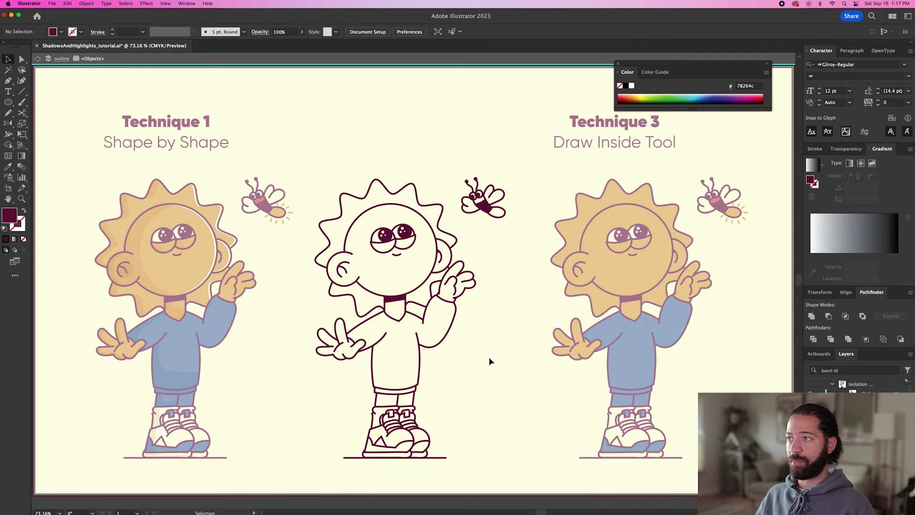
pyautogui.doubleClick(490, 356)
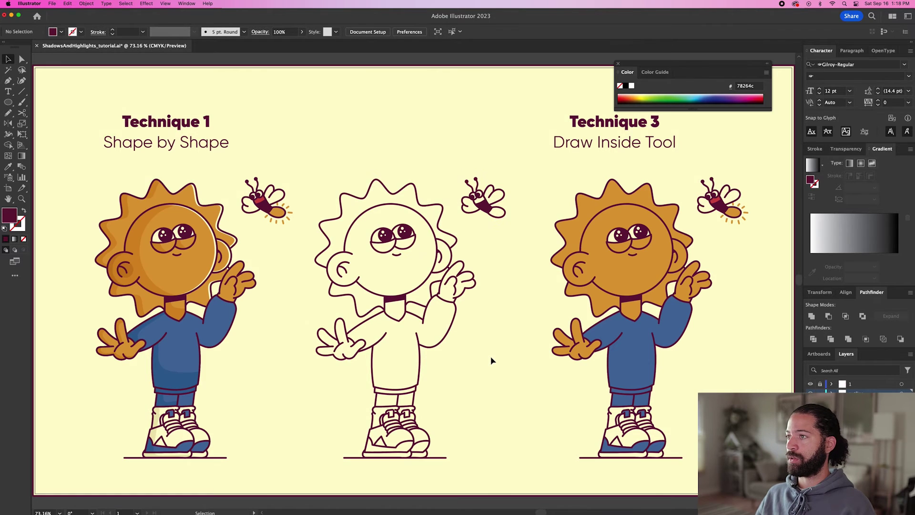
# Unite the dark outline pieces into one shape, with layer 2 shown again and the outline layer and layer 2 locked
pyautogui.moveTo(482, 418); pyautogui.dragTo(509, 456)
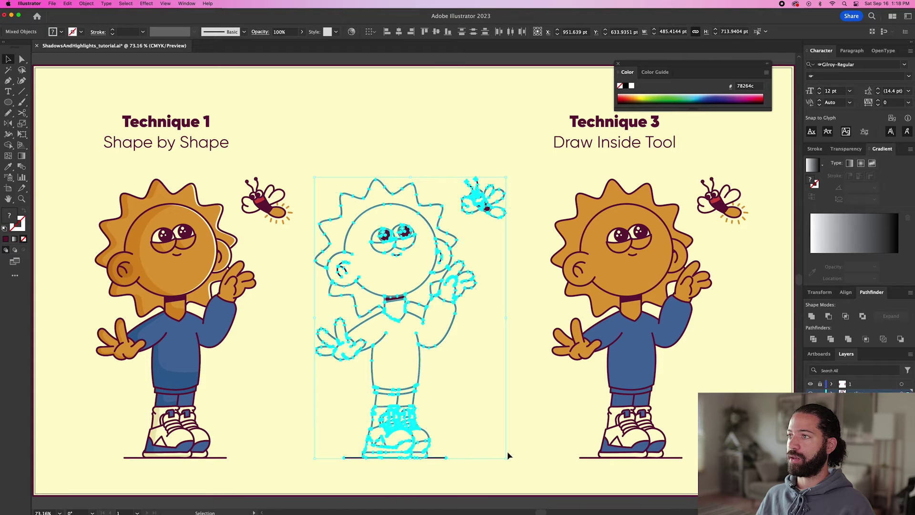
pyautogui.click(812, 317)
pyautogui.click(415, 247)
pyautogui.click(416, 247)
pyautogui.click(408, 224)
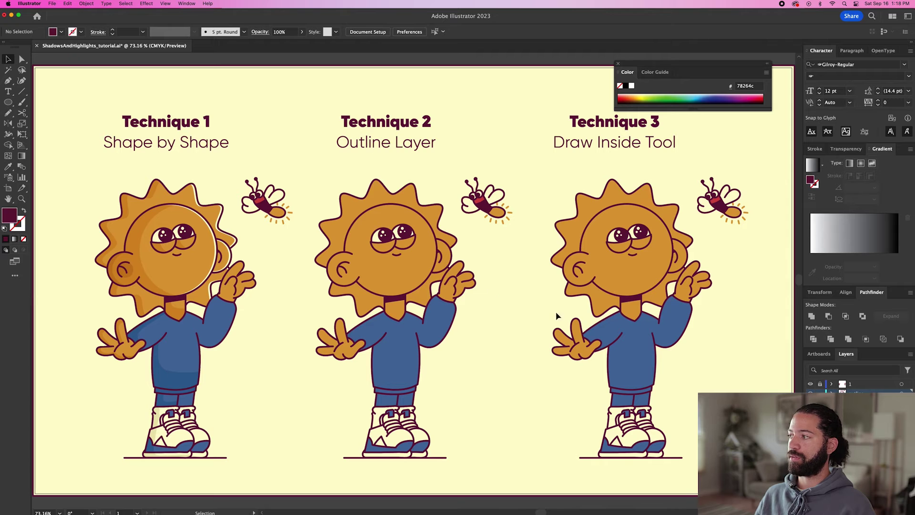
pyautogui.moveTo(474, 279)
pyautogui.mouseDown()
pyautogui.moveTo(258, 451)
pyautogui.moveTo(479, 281)
pyautogui.moveTo(458, 261)
pyautogui.moveTo(259, 435)
pyautogui.moveTo(477, 280)
pyautogui.mouseUp()
pyautogui.press('super+shift+a')
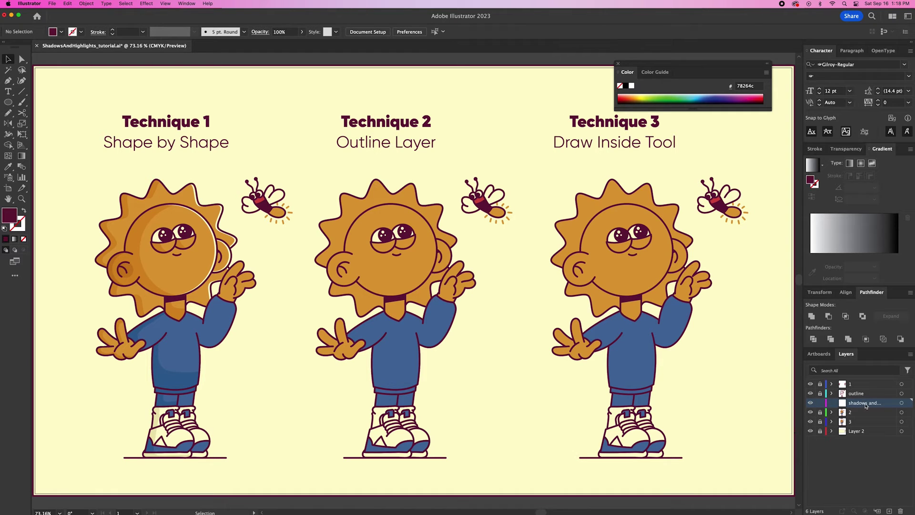
# With the shadows layer active, sample the darker orange from the first character's head shadow
pyautogui.press('n')
pyautogui.scroll(3, 364, 220)
pyautogui.moveTo(343, 243); pyautogui.dragTo(535, 200)
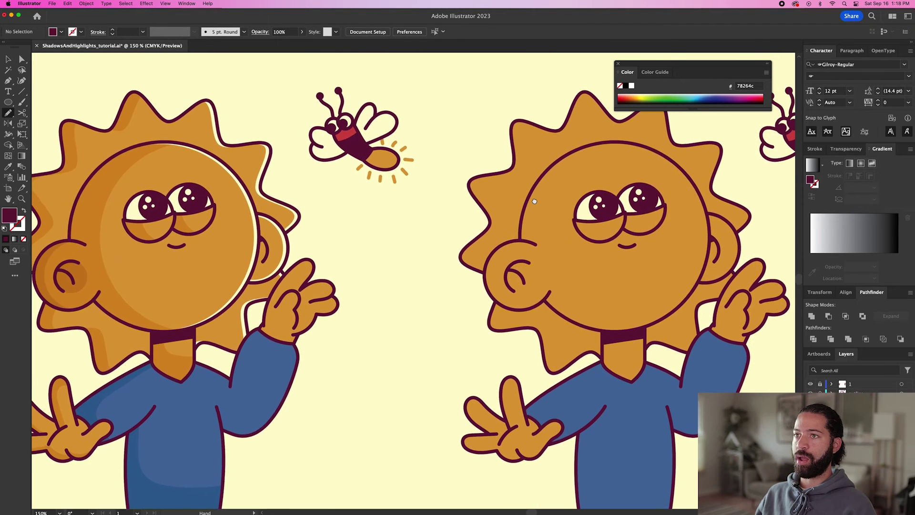
pyautogui.press('a')
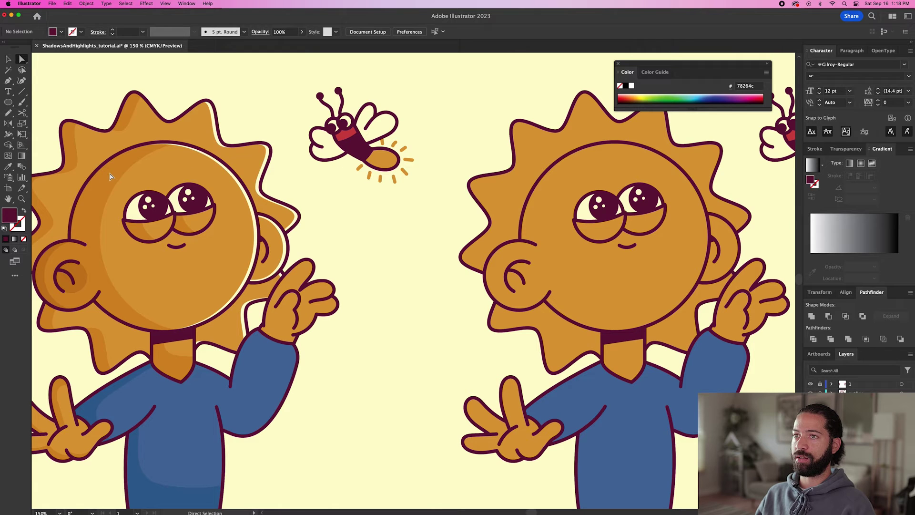
pyautogui.press('i')
pyautogui.click(109, 177)
# Draw a freehand shadow down the left side of the second character's face and around the ear, closing it along the outline
pyautogui.press('n')
pyautogui.moveTo(582, 147)
pyautogui.mouseDown()
pyautogui.moveTo(553, 205)
pyautogui.moveTo(552, 236)
pyautogui.moveTo(587, 323)
pyautogui.mouseUp()
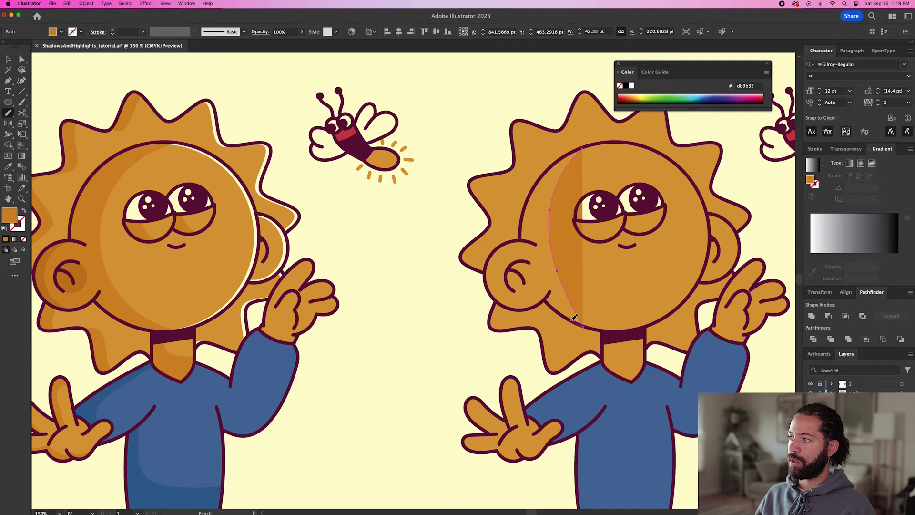
pyautogui.moveTo(562, 310)
pyautogui.mouseDown()
pyautogui.moveTo(550, 296)
pyautogui.moveTo(513, 308)
pyautogui.moveTo(496, 300)
pyautogui.moveTo(489, 263)
pyautogui.moveTo(500, 245)
pyautogui.moveTo(527, 237)
pyautogui.moveTo(529, 198)
pyautogui.moveTo(552, 167)
pyautogui.moveTo(586, 146)
pyautogui.mouseUp()
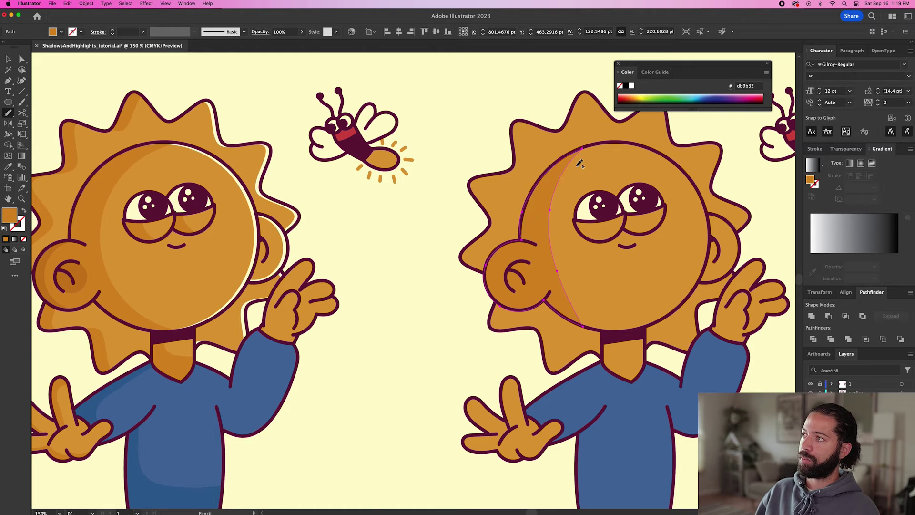
# Fit the face shadow's anchor points to the dark outline above the ear and along the ear's lower edge
pyautogui.press('a')
pyautogui.scroll(3, 525, 245)
pyautogui.click(510, 237)
pyautogui.moveTo(519, 165); pyautogui.dragTo(527, 161)
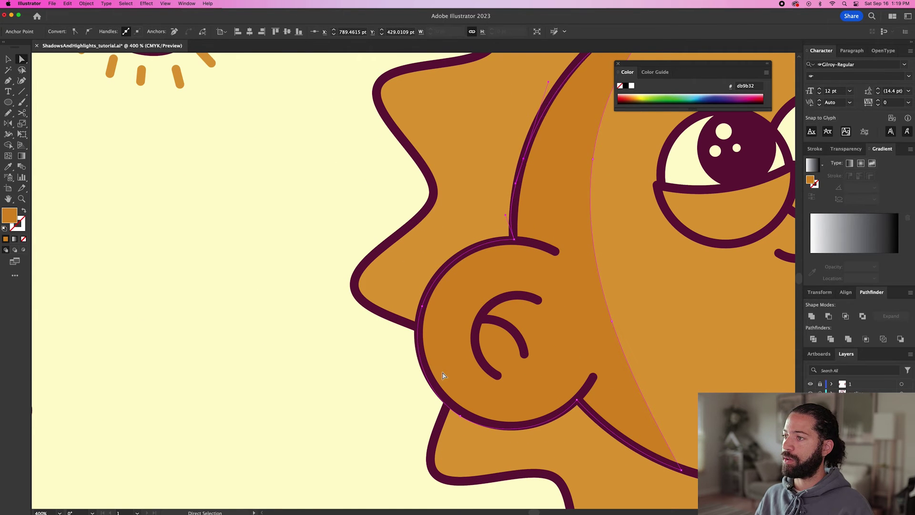
pyautogui.moveTo(460, 415); pyautogui.dragTo(462, 417)
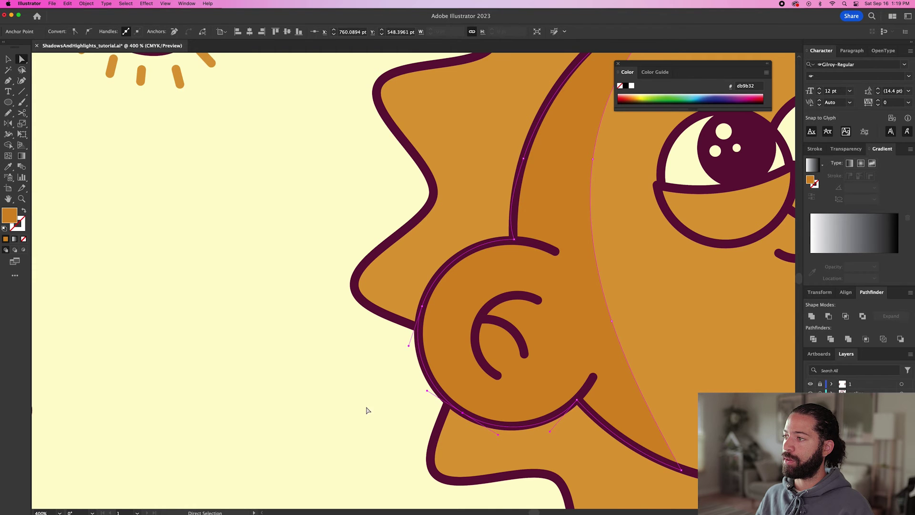
pyautogui.click(374, 410)
# Reshape the face shadow's inner curve near the chin so it runs smoothly into the outline, and deselect it
pyautogui.scroll(-4, 368, 411)
pyautogui.click(483, 431)
pyautogui.moveTo(484, 433); pyautogui.dragTo(493, 431)
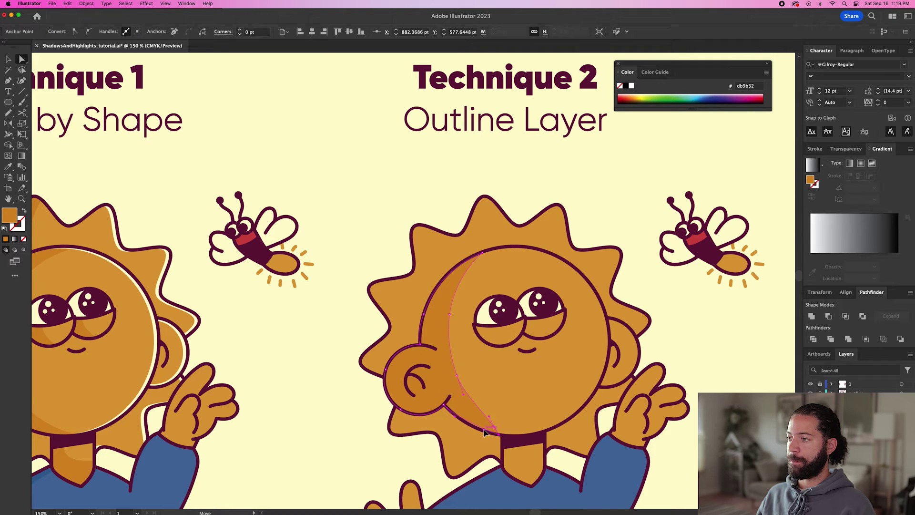
pyautogui.moveTo(490, 417); pyautogui.dragTo(471, 414)
pyautogui.moveTo(466, 382); pyautogui.dragTo(451, 381)
pyautogui.click(320, 393)
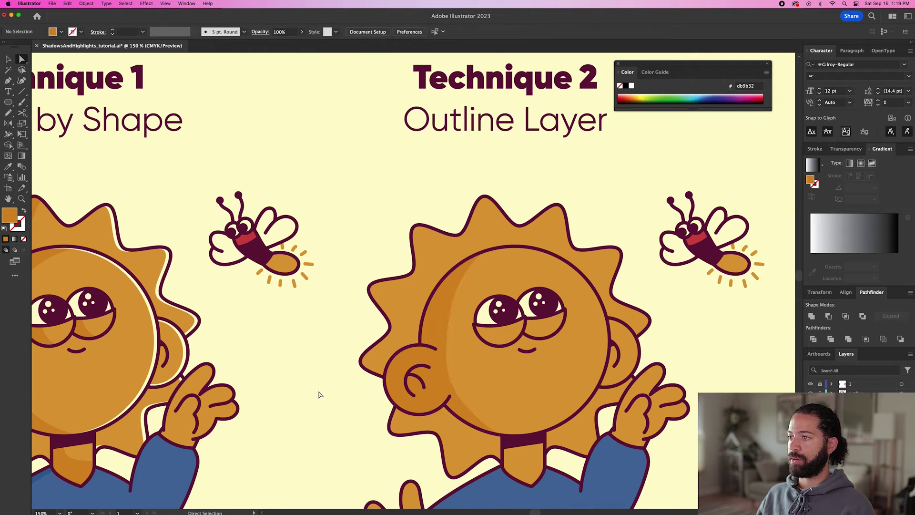
pyautogui.press('space')
pyautogui.scroll(-2, 501, 384)
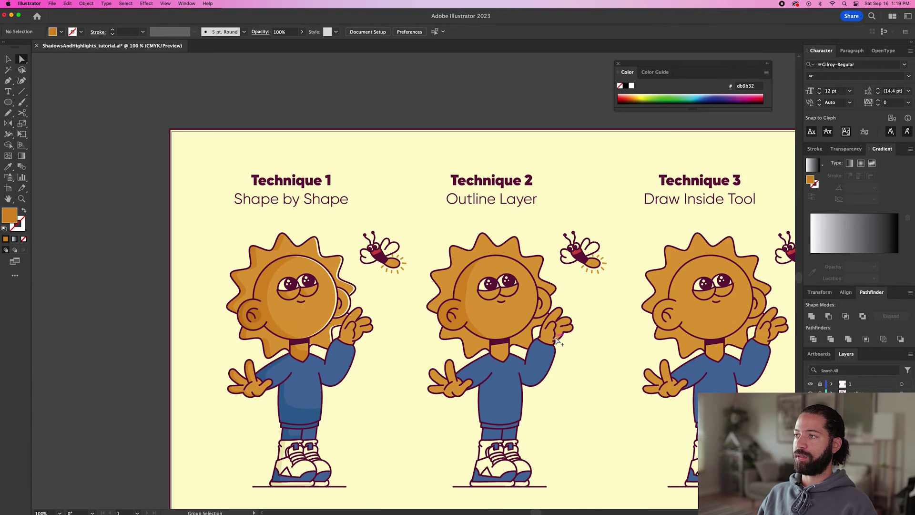
pyautogui.scroll(1, 506, 314)
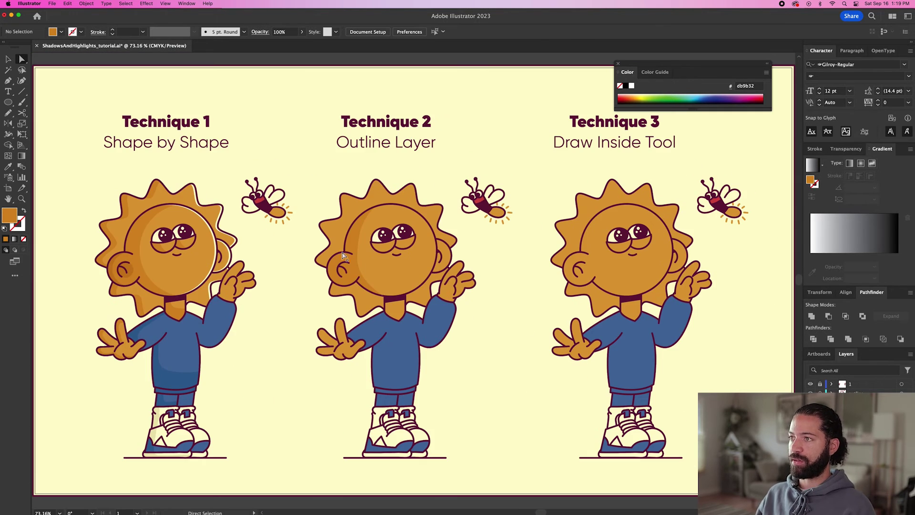
# Draw freehand shadows on the left side of both lower eyelids, tucking their edges beneath the outline
pyautogui.press('v')
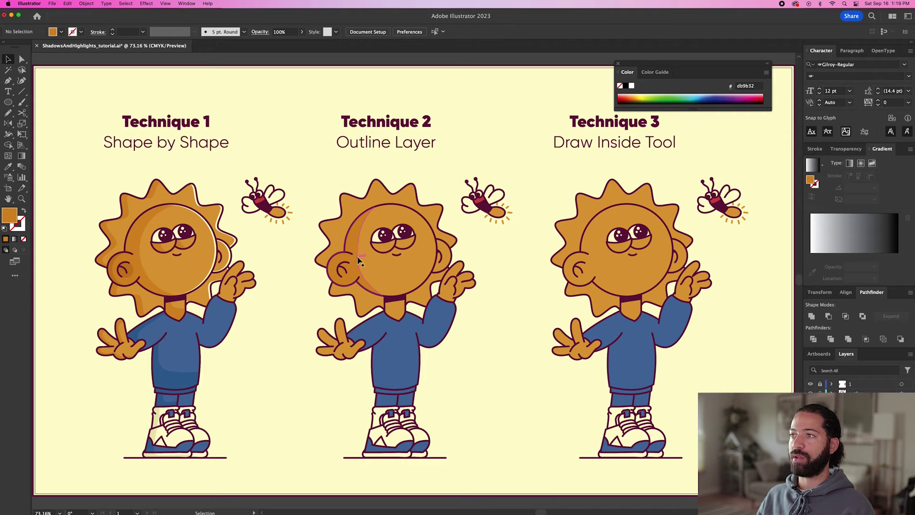
pyautogui.press('n')
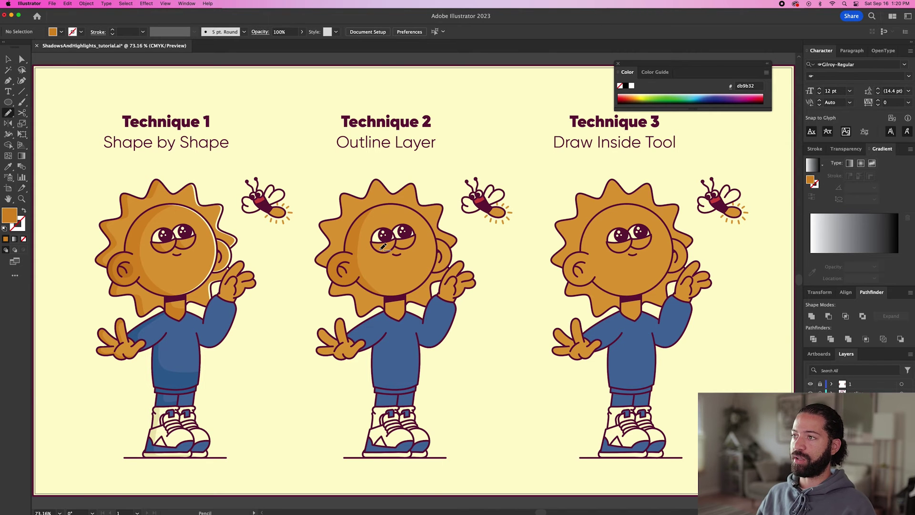
pyautogui.scroll(4, 379, 231)
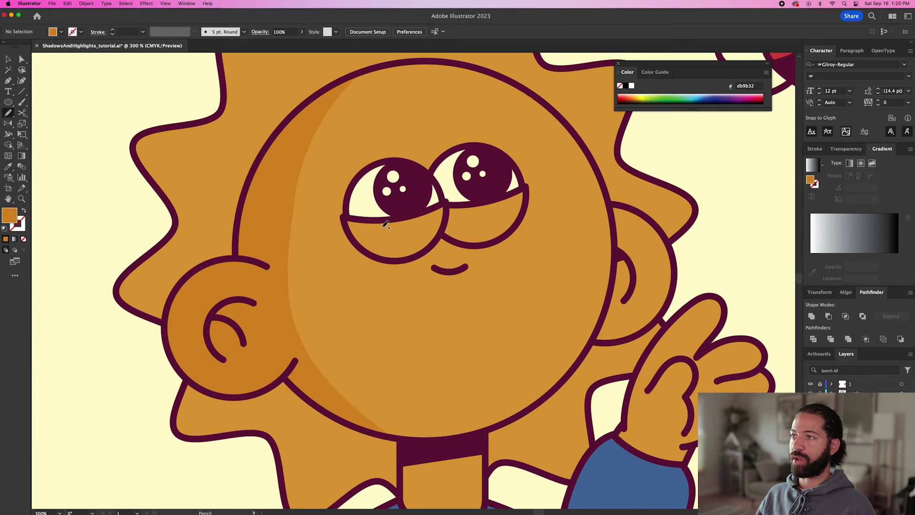
pyautogui.scroll(2, 383, 224)
pyautogui.moveTo(381, 215)
pyautogui.mouseDown()
pyautogui.moveTo(388, 256)
pyautogui.moveTo(415, 291)
pyautogui.moveTo(377, 213)
pyautogui.mouseUp()
pyautogui.hscroll(1, 356, 210)
pyautogui.moveTo(407, 293)
pyautogui.mouseDown()
pyautogui.moveTo(337, 270)
pyautogui.moveTo(296, 209)
pyautogui.mouseUp()
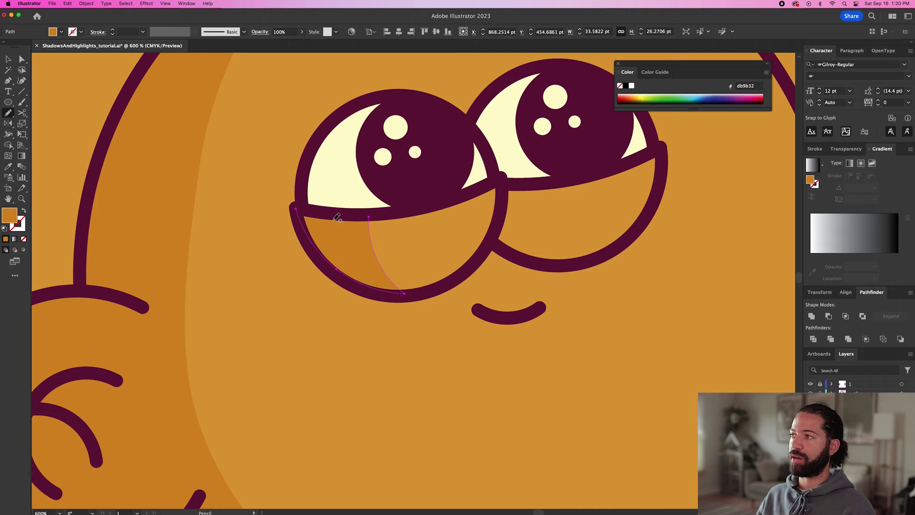
pyautogui.moveTo(534, 186)
pyautogui.mouseDown()
pyautogui.moveTo(587, 250)
pyautogui.moveTo(536, 258)
pyautogui.moveTo(496, 238)
pyautogui.mouseUp()
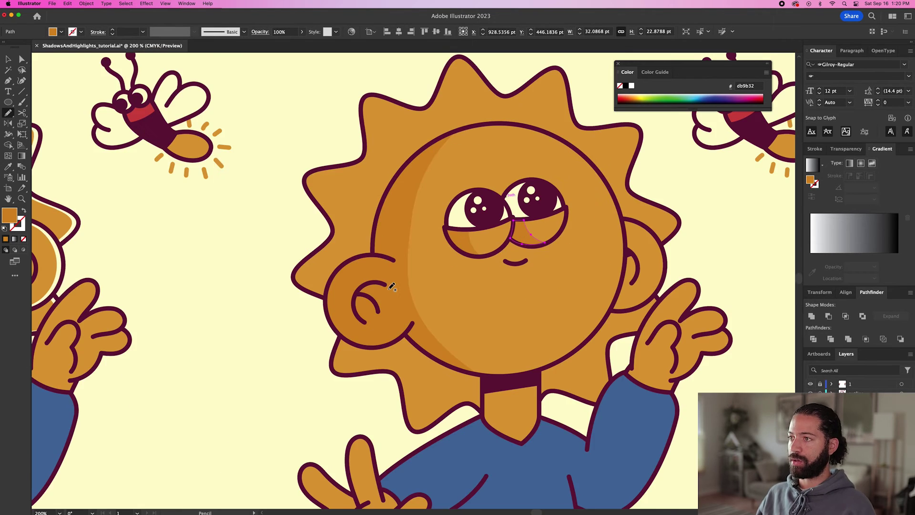
# Draw a rounded shadow inside the left ear and fill it with a darker orange than the face shadow
pyautogui.scroll(5, 376, 310)
pyautogui.moveTo(335, 268); pyautogui.dragTo(423, 355)
pyautogui.press('i')
pyautogui.doubleClick(10, 215)
pyautogui.click(371, 168)
pyautogui.click(491, 149)
pyautogui.press('v')
pyautogui.click(180, 271)
pyautogui.scroll(-3, 180, 272)
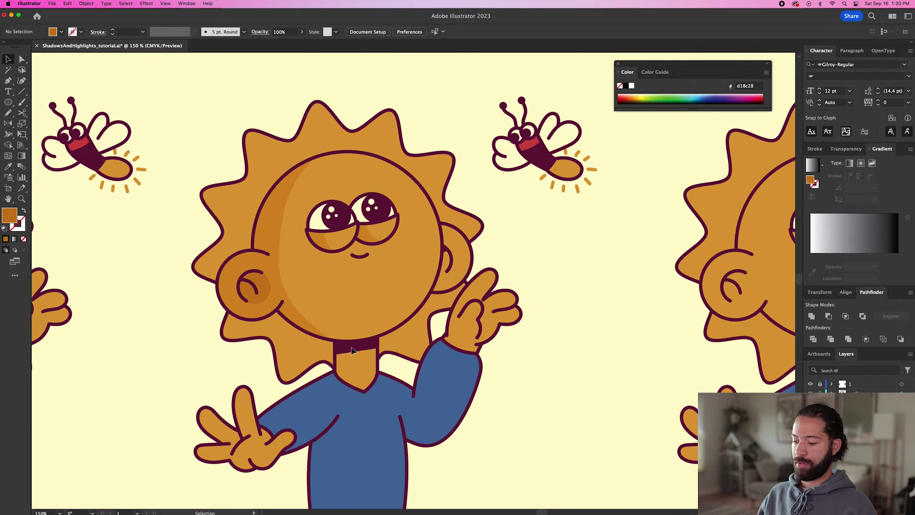
# Draw a freehand shadow down the left side and along the bottom of the neck
pyautogui.scroll(5, 358, 353)
pyautogui.press('n')
pyautogui.moveTo(330, 273)
pyautogui.mouseDown()
pyautogui.moveTo(345, 326)
pyautogui.moveTo(403, 332)
pyautogui.moveTo(296, 340)
pyautogui.mouseUp()
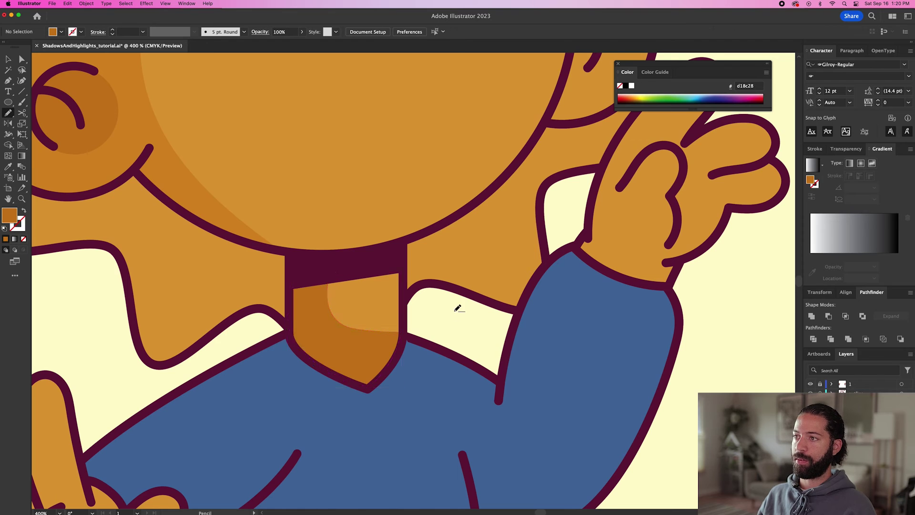
# Draw shadows on the raised and second fingers of the lowered hand, using the sampled face-shadow orange (#db9b32)
pyautogui.scroll(-5, 458, 306)
pyautogui.scroll(5, 298, 343)
pyautogui.moveTo(265, 272)
pyautogui.mouseDown()
pyautogui.moveTo(258, 369)
pyautogui.moveTo(220, 267)
pyautogui.moveTo(267, 272)
pyautogui.mouseUp()
pyautogui.keyDown('super'); pyautogui.click(179, 225); pyautogui.keyUp('super')
pyautogui.keyDown('super'); pyautogui.click(230, 267); pyautogui.keyUp('super')
pyautogui.press('i')
pyautogui.click(396, 72)
pyautogui.press('n')
pyautogui.keyDown('super'); pyautogui.click(145, 268); pyautogui.keyUp('super')
pyautogui.moveTo(156, 306)
pyautogui.mouseDown()
pyautogui.moveTo(201, 389)
pyautogui.moveTo(122, 324)
pyautogui.moveTo(157, 306)
pyautogui.mouseUp()
# Draw shadows on the lowest finger and along the underside of the lowered hand's palm and thumb
pyautogui.keyDown('super'); pyautogui.click(98, 355); pyautogui.keyUp('super')
pyautogui.moveTo(149, 397)
pyautogui.mouseDown()
pyautogui.moveTo(240, 442)
pyautogui.moveTo(259, 436)
pyautogui.moveTo(207, 436)
pyautogui.mouseUp()
pyautogui.moveTo(206, 436)
pyautogui.mouseDown()
pyautogui.moveTo(171, 438)
pyautogui.moveTo(149, 397)
pyautogui.mouseUp()
pyautogui.keyDown('super'); pyautogui.click(104, 377); pyautogui.keyUp('super')
pyautogui.moveTo(259, 434); pyautogui.dragTo(330, 426)
pyautogui.moveTo(330, 426); pyautogui.dragTo(260, 435)
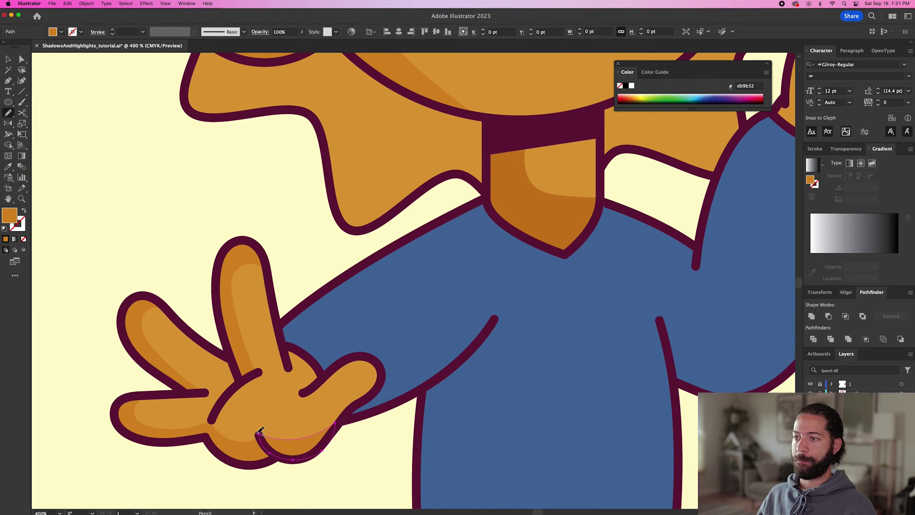
# Match the neck shadow's fill to the face-shadow orange (#db9b32) and deselect it
pyautogui.keyDown('super'); pyautogui.click(335, 462); pyautogui.keyUp('super')
pyautogui.scroll(-1, 355, 386)
pyautogui.keyDown('super'); pyautogui.click(483, 255); pyautogui.keyUp('super')
pyautogui.press('i')
pyautogui.click(386, 148)
pyautogui.press('super+minus')
pyautogui.press('super+minus')
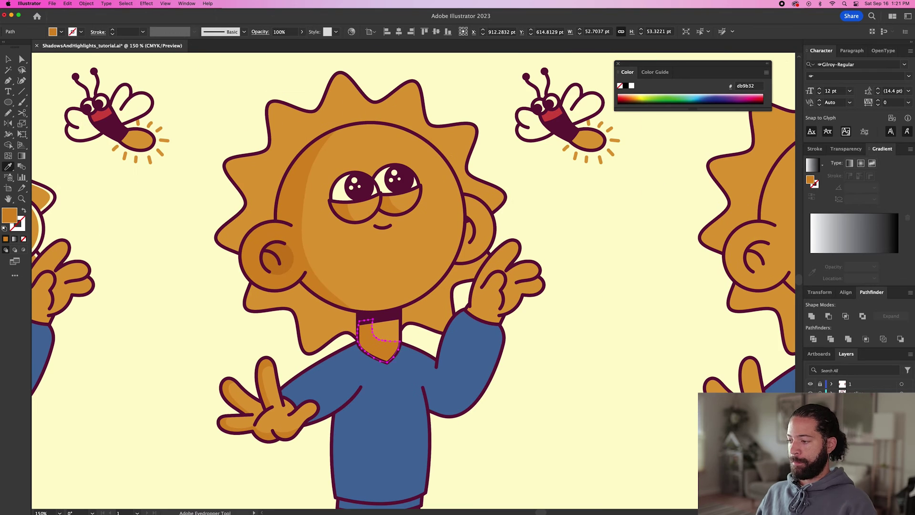
pyautogui.press('v')
pyautogui.click(620, 343)
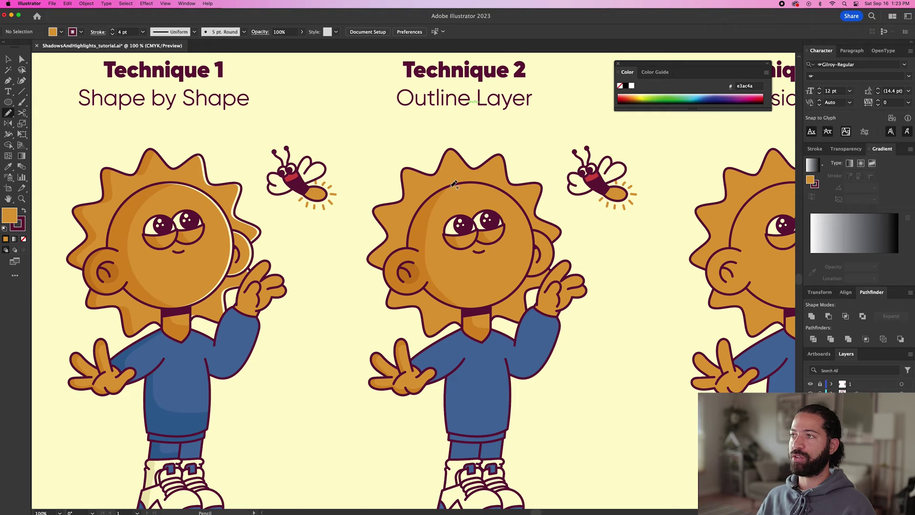
# Draw a shadow on the left side of the top hair spike and fill it with the face-shadow orange
pyautogui.scroll(2, 440, 164)
pyautogui.moveTo(426, 186)
pyautogui.mouseDown()
pyautogui.moveTo(456, 139)
pyautogui.moveTo(475, 143)
pyautogui.mouseUp()
pyautogui.press('i')
pyautogui.click(448, 219)
pyautogui.press('n')
pyautogui.scroll(-2, 545, 156)
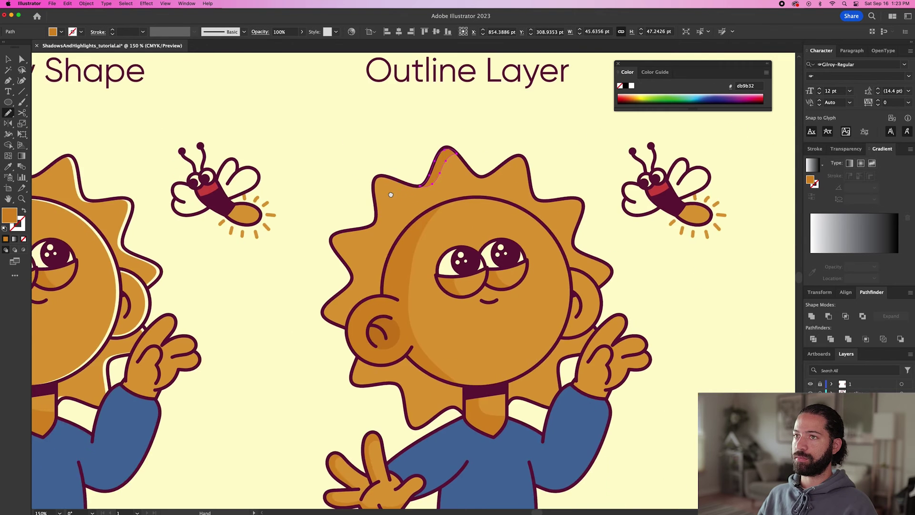
# Draw shadows along the left edges of the upper-left hair spikes down to the ear
pyautogui.moveTo(537, 188); pyautogui.dragTo(507, 212)
pyautogui.moveTo(515, 253)
pyautogui.mouseDown()
pyautogui.moveTo(492, 292)
pyautogui.moveTo(496, 304)
pyautogui.mouseUp()
pyautogui.moveTo(504, 247)
pyautogui.mouseDown()
pyautogui.moveTo(484, 213)
pyautogui.moveTo(526, 199)
pyautogui.moveTo(527, 153)
pyautogui.moveTo(542, 157)
pyautogui.moveTo(537, 152)
pyautogui.mouseUp()
pyautogui.scroll(3, 532, 159)
pyautogui.press('a')
pyautogui.scroll(-2, 537, 157)
pyautogui.moveTo(478, 374); pyautogui.dragTo(570, 286)
# Draw shadows on the hair spikes below the left ear and beside the neck, and deselect them
pyautogui.press('m')
pyautogui.press('n')
pyautogui.moveTo(638, 328)
pyautogui.mouseDown()
pyautogui.moveTo(551, 289)
pyautogui.moveTo(620, 270)
pyautogui.mouseUp()
pyautogui.moveTo(673, 236); pyautogui.dragTo(686, 266)
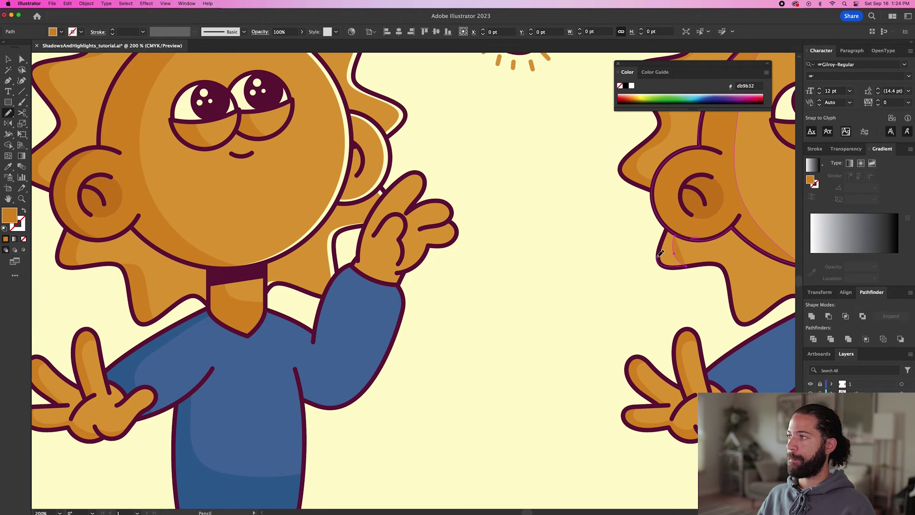
pyautogui.moveTo(677, 300); pyautogui.dragTo(605, 302)
pyautogui.moveTo(653, 265); pyautogui.dragTo(692, 309)
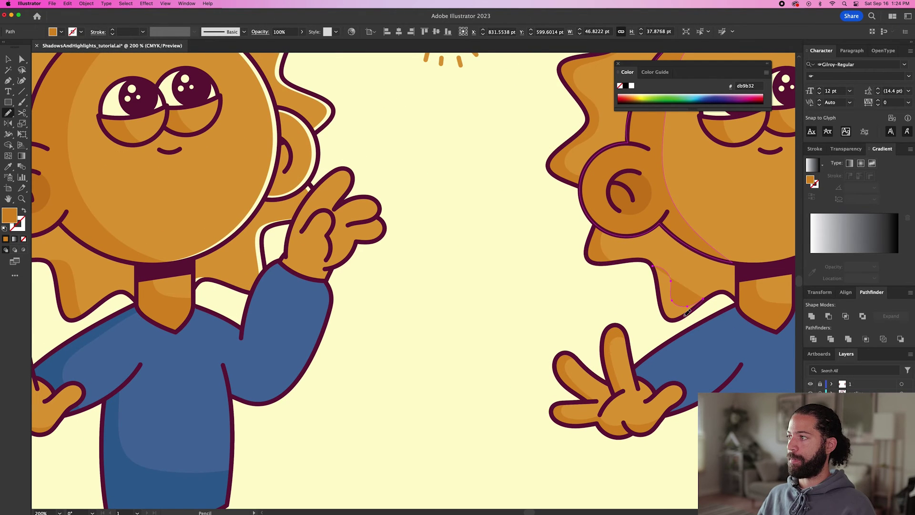
pyautogui.press('super+shift+a')
pyautogui.scroll(-5, 644, 296)
pyautogui.scroll(3, 629, 286)
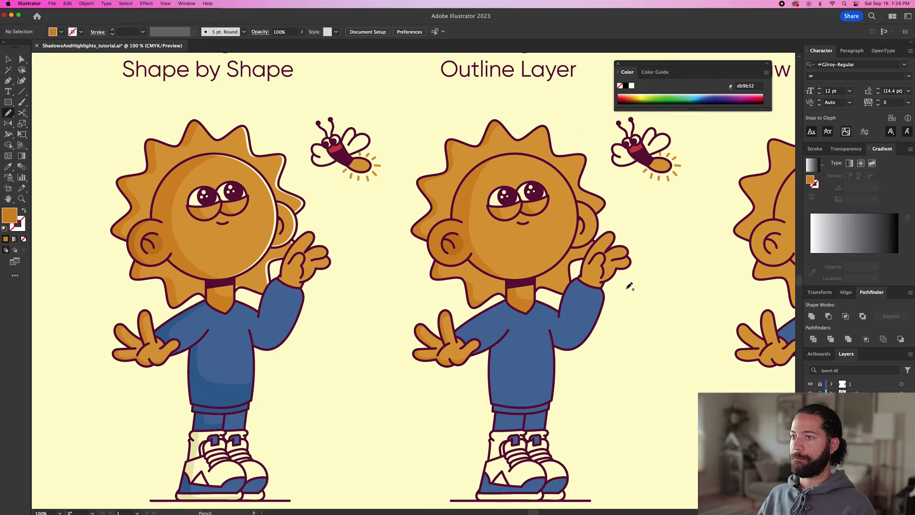
# Draw a shadow along the sweater's left side, bottom and hem, and recolor it with the darker blue (#4473a4)
pyautogui.moveTo(500, 343)
pyautogui.mouseDown()
pyautogui.moveTo(503, 391)
pyautogui.moveTo(556, 397)
pyautogui.mouseUp()
pyautogui.moveTo(557, 396)
pyautogui.mouseDown()
pyautogui.moveTo(561, 329)
pyautogui.moveTo(442, 402)
pyautogui.moveTo(325, 374)
pyautogui.moveTo(339, 123)
pyautogui.mouseUp()
pyautogui.scroll(4, 563, 329)
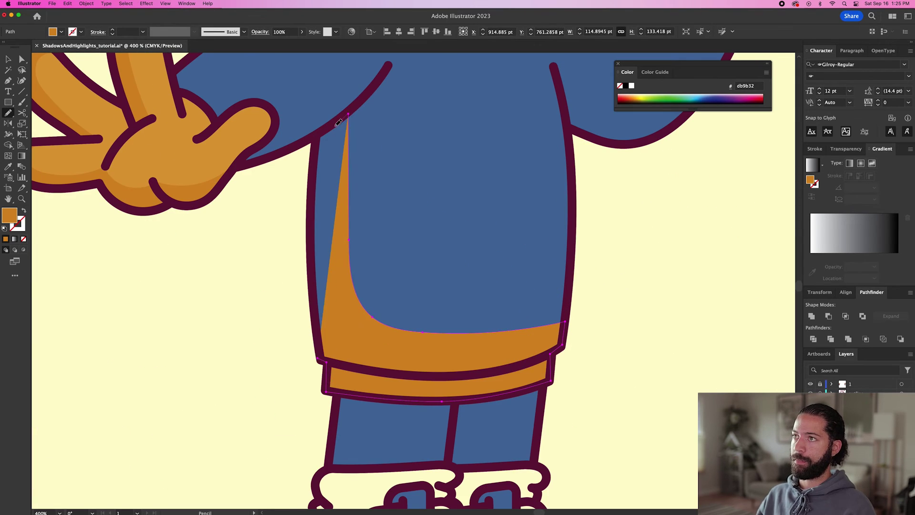
pyautogui.press('i')
pyautogui.scroll(-4, 396, 295)
pyautogui.click(604, 322)
pyautogui.scroll(2, 605, 322)
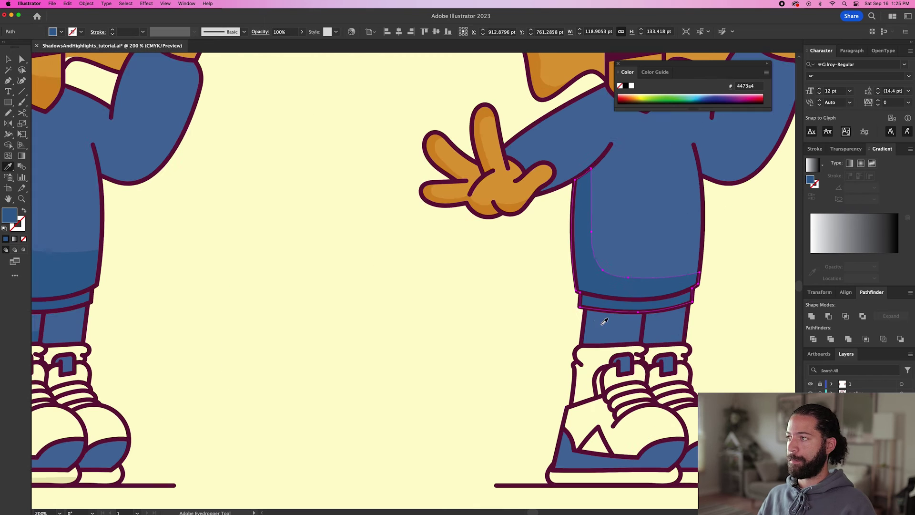
# Draw a shadow on the left trouser leg below the sweater hem in the same dark blue
pyautogui.press('n')
pyautogui.press('super+shift+a')
pyautogui.moveTo(596, 309)
pyautogui.mouseDown()
pyautogui.moveTo(642, 332)
pyautogui.moveTo(640, 345)
pyautogui.moveTo(585, 345)
pyautogui.moveTo(583, 312)
pyautogui.mouseUp()
pyautogui.press('super+shift+a')
# Draw shadows on the left shoe's collar and upper, sampling the pale yellow from the first character's shoe shadow
pyautogui.moveTo(591, 350)
pyautogui.mouseDown()
pyautogui.moveTo(575, 398)
pyautogui.moveTo(580, 355)
pyautogui.moveTo(590, 349)
pyautogui.mouseUp()
pyautogui.press('i')
pyautogui.hscroll(-4, 305, 358)
pyautogui.click(82, 362)
pyautogui.press('n')
pyautogui.press('super+shift+a')
pyautogui.moveTo(680, 401)
pyautogui.mouseDown()
pyautogui.moveTo(674, 450)
pyautogui.moveTo(661, 425)
pyautogui.moveTo(680, 402)
pyautogui.mouseUp()
pyautogui.press('super+shift+a')
# Add a dark blue (#4473a4) shadow on the left shoe's blue heel and a pale yellow shadow on its sole
pyautogui.moveTo(677, 449)
pyautogui.mouseDown()
pyautogui.moveTo(674, 469)
pyautogui.moveTo(652, 471)
pyautogui.moveTo(658, 433)
pyautogui.moveTo(681, 455)
pyautogui.moveTo(681, 477)
pyautogui.moveTo(649, 484)
pyautogui.moveTo(653, 464)
pyautogui.mouseUp()
pyautogui.press('i')
pyautogui.click(691, 268)
pyautogui.press('n')
pyautogui.press('super+shift+a')
pyautogui.press('i')
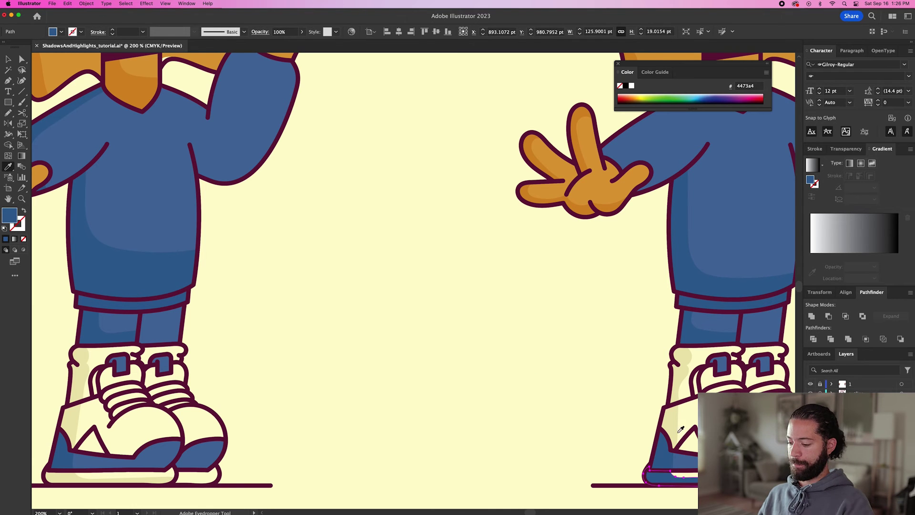
pyautogui.click(680, 430)
pyautogui.press('super+shift+a')
# Draw a crescent highlight along the right edge of the face, closing it along the outline
pyautogui.press('n')
pyautogui.press('super+1')
pyautogui.moveTo(474, 159)
pyautogui.mouseDown()
pyautogui.moveTo(520, 191)
pyautogui.moveTo(521, 247)
pyautogui.moveTo(460, 159)
pyautogui.mouseUp()
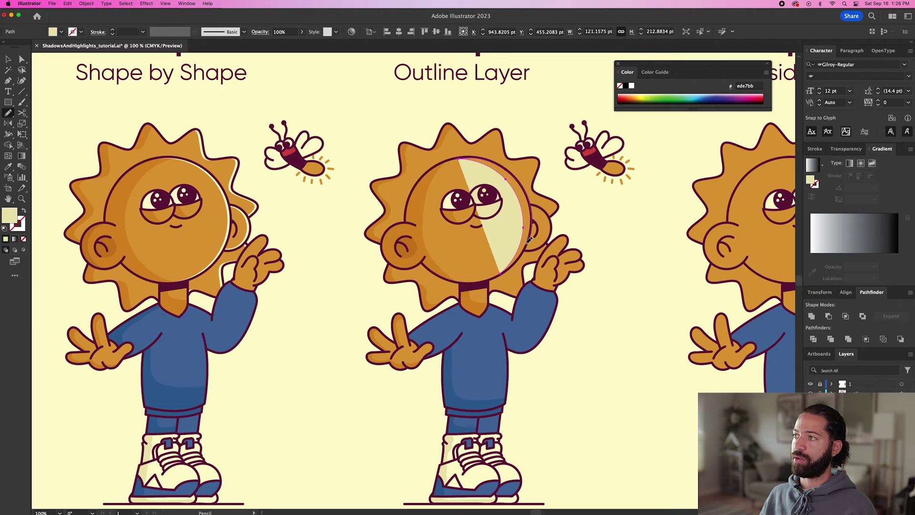
pyautogui.moveTo(505, 274); pyautogui.dragTo(460, 159)
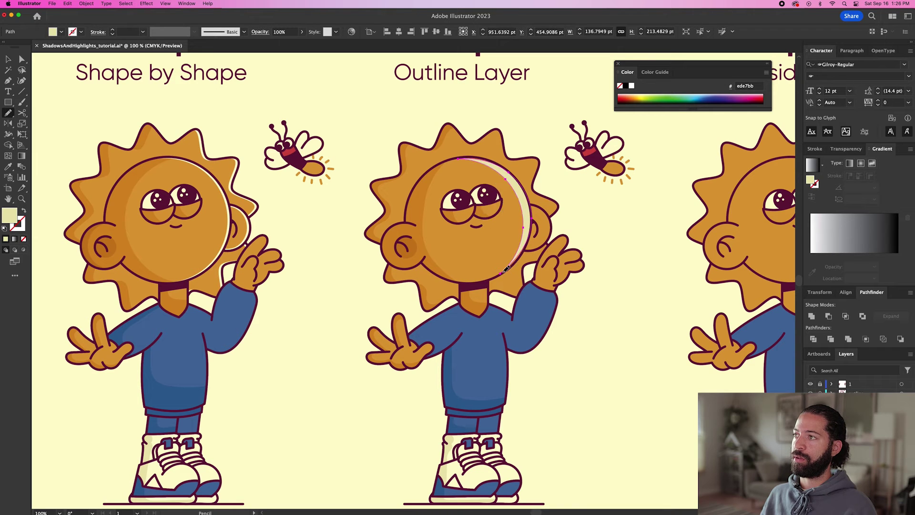
# Fill the face highlight with a lighter tint of the sampled face orange and remove its stroke
pyautogui.press('i')
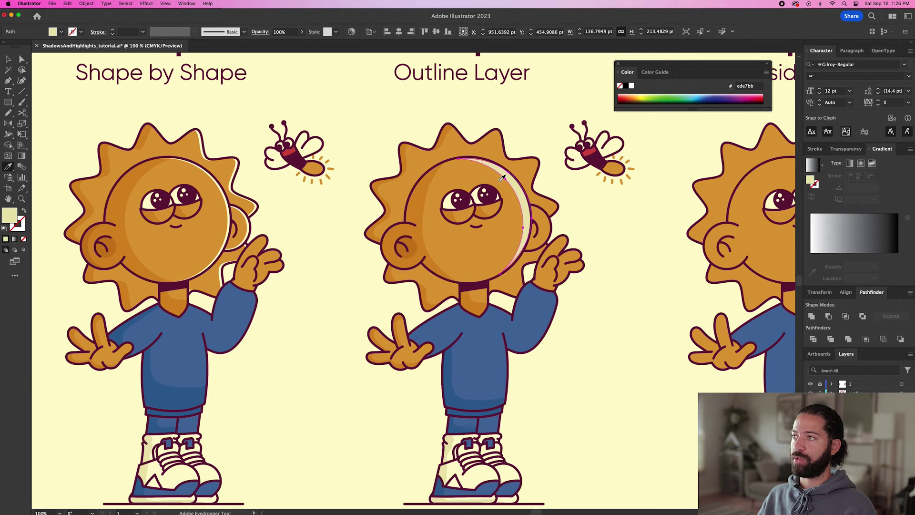
pyautogui.click(508, 228)
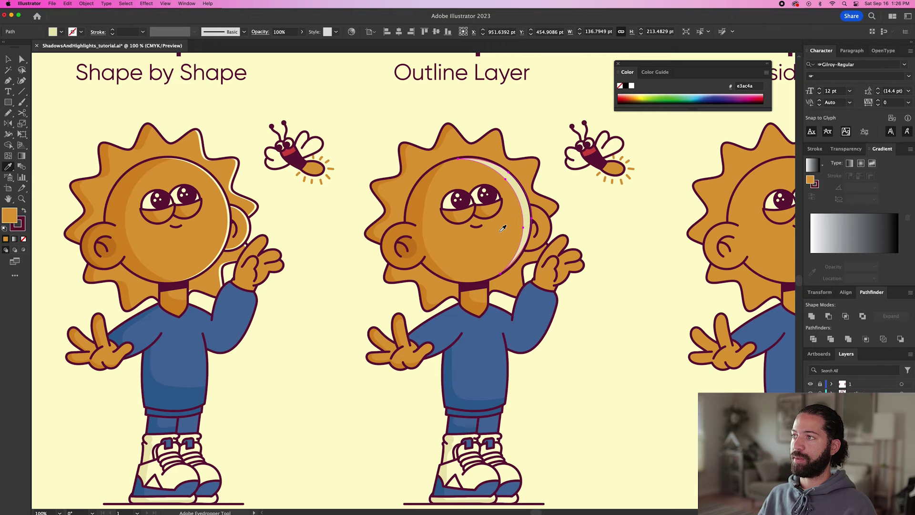
pyautogui.doubleClick(11, 215)
pyautogui.moveTo(352, 158); pyautogui.dragTo(336, 152)
pyautogui.click(483, 150)
pyautogui.click(18, 223)
pyautogui.click(23, 239)
pyautogui.press('v')
pyautogui.click(298, 215)
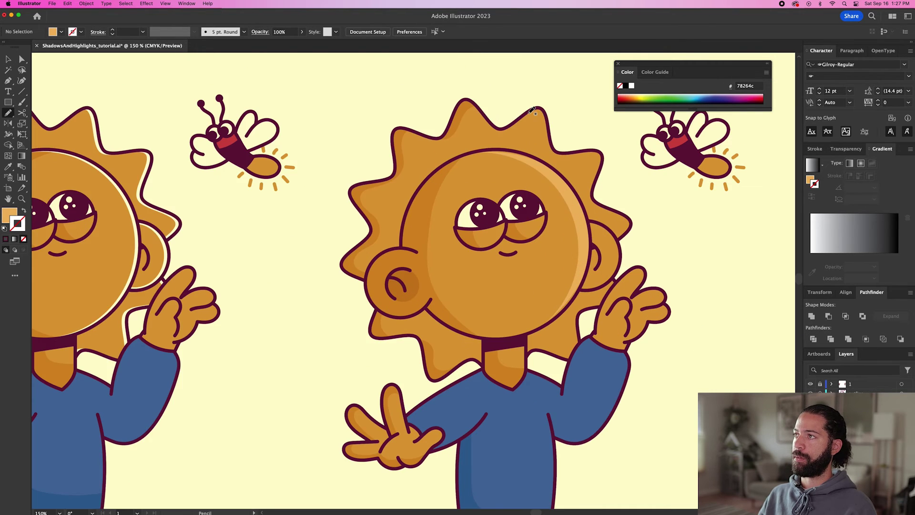
# Draw highlights along the right edges of the hair spikes from the top of the head to the right ear
pyautogui.moveTo(528, 112)
pyautogui.mouseDown()
pyautogui.moveTo(546, 149)
pyautogui.moveTo(558, 152)
pyautogui.moveTo(538, 108)
pyautogui.mouseUp()
pyautogui.moveTo(557, 152)
pyautogui.mouseDown()
pyautogui.moveTo(598, 160)
pyautogui.moveTo(591, 193)
pyautogui.moveTo(622, 216)
pyautogui.moveTo(618, 237)
pyautogui.mouseUp()
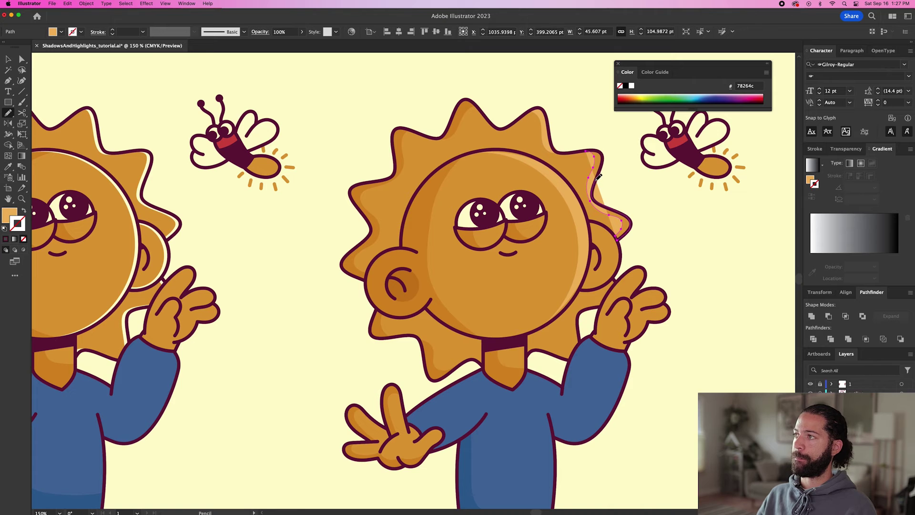
pyautogui.press('super+shift+a')
# Adjust the hair highlight's path at the notch between the right-side spikes and deselect everything
pyautogui.scroll(2, 603, 147)
pyautogui.scroll(-3, 632, 180)
pyautogui.scroll(3, 620, 197)
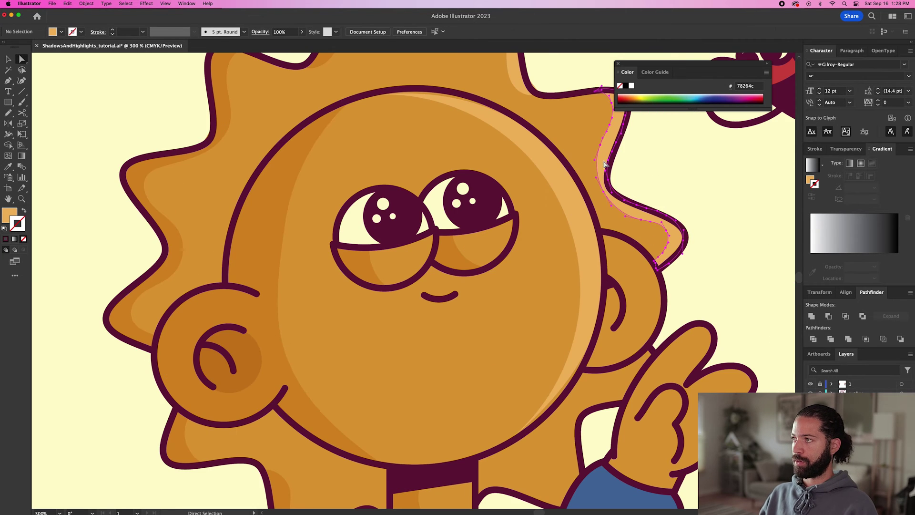
pyautogui.click(621, 196)
pyautogui.moveTo(622, 196); pyautogui.dragTo(601, 150)
pyautogui.press('p')
pyautogui.press('super+z')
pyautogui.press('super+0')
pyautogui.press('v')
pyautogui.press('super+shift+a')
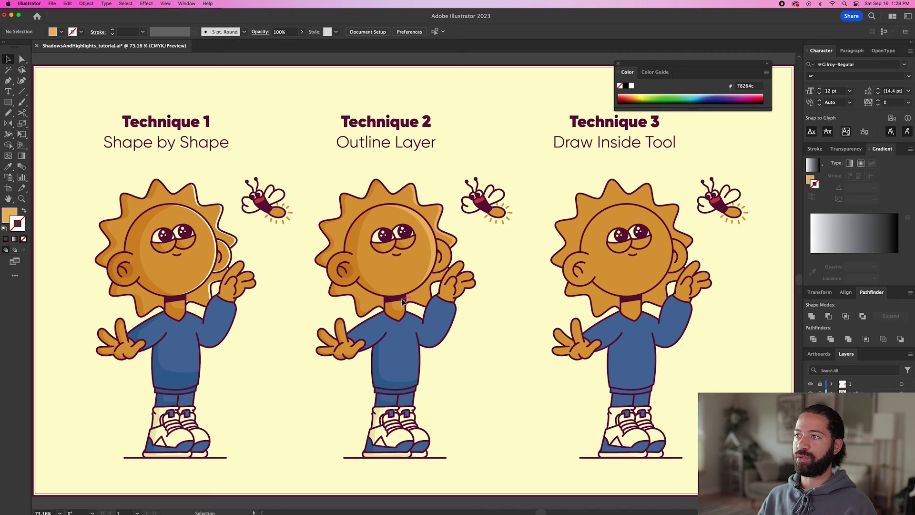
# Inspect the raised finger's shadow as a separate shape and compare the second character without and with its shading
pyautogui.scroll(3, 402, 300)
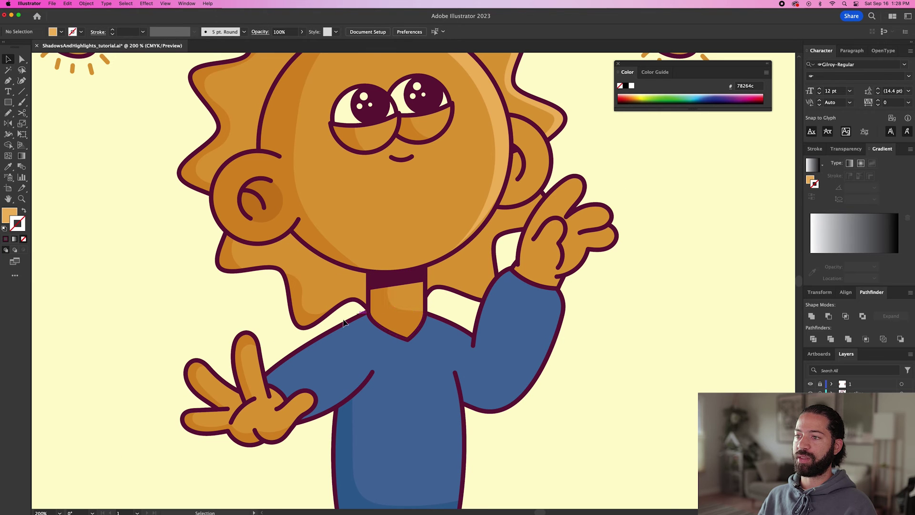
pyautogui.click(248, 346)
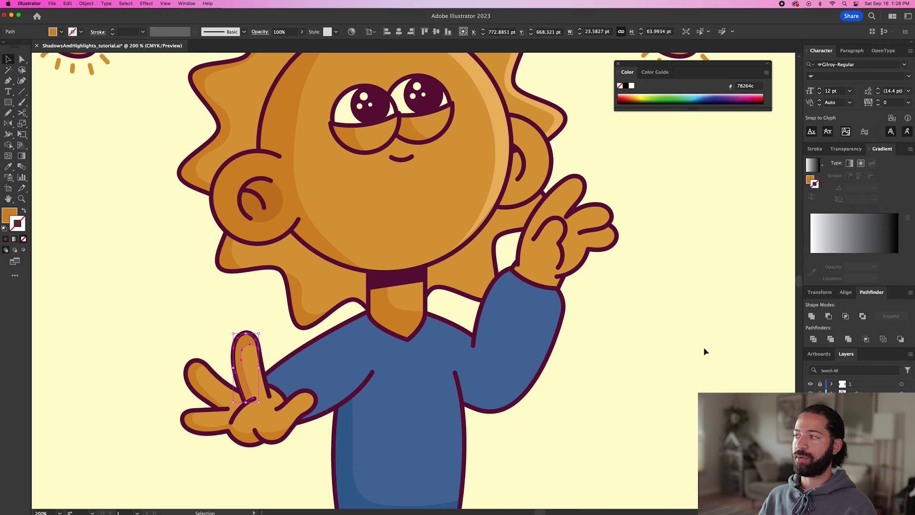
pyautogui.press('super+0')
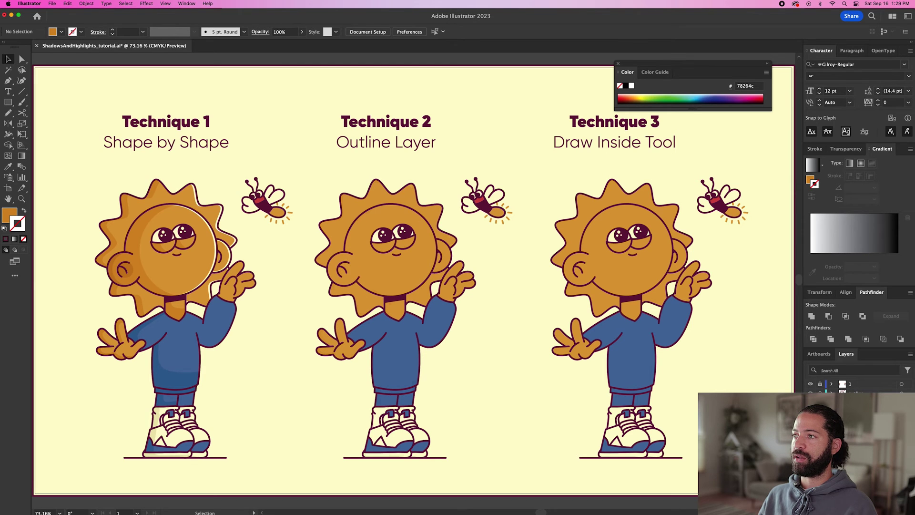
pyautogui.press('super+shift+z')
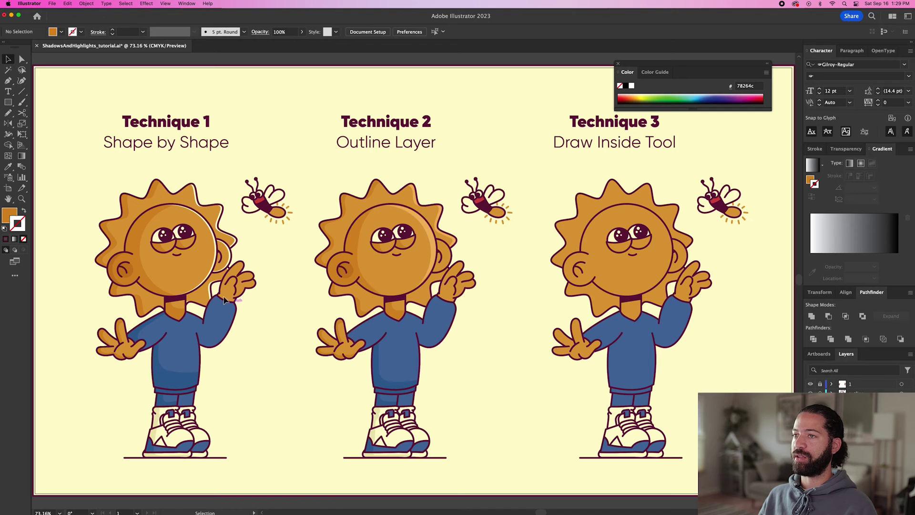
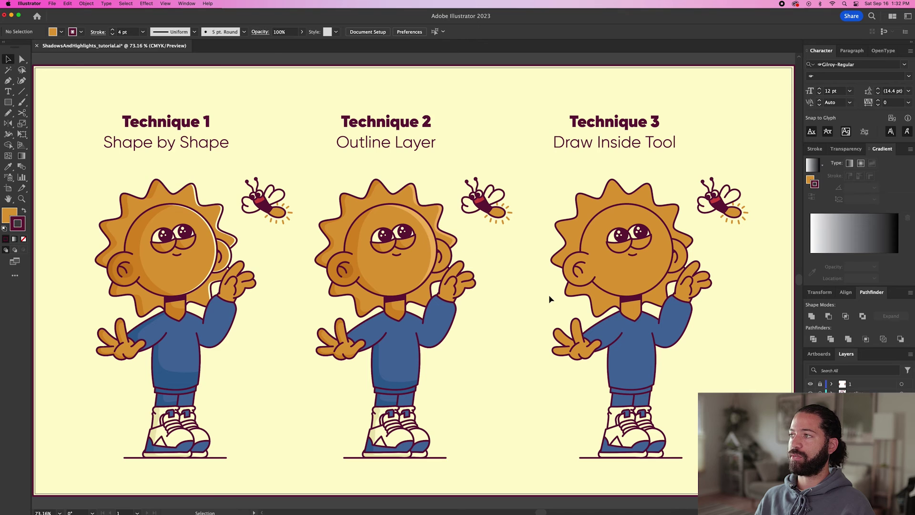
# Isolate the third character's face circle, turn on Draw Inside, and place a circle copy inside it, offset about 21 pt to the right
pyautogui.doubleClick(623, 274)
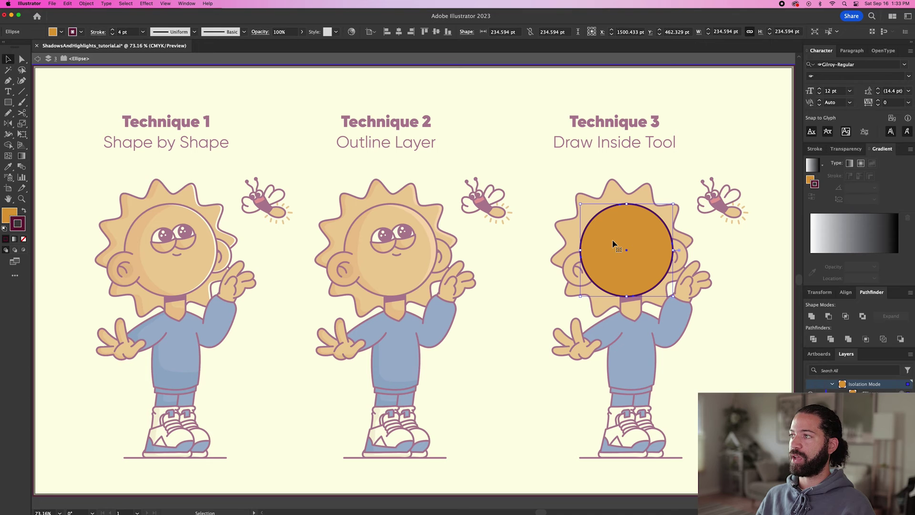
pyautogui.click(24, 251)
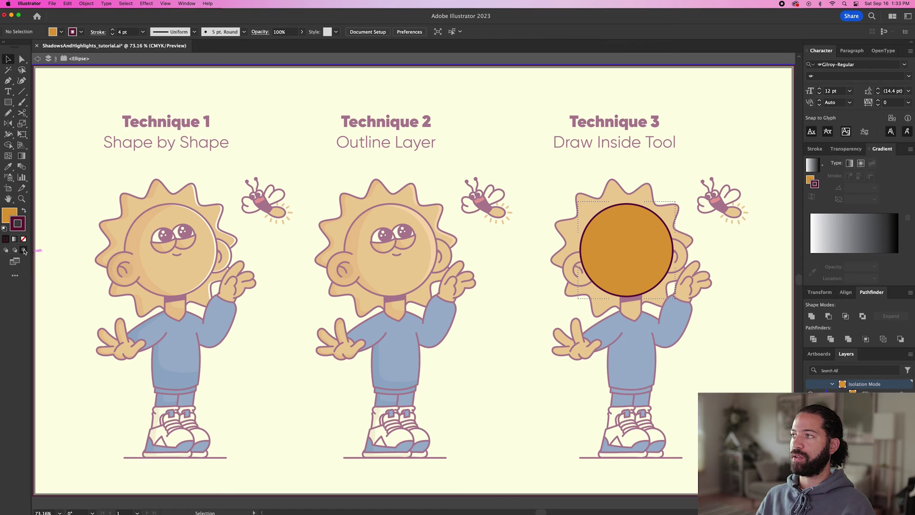
pyautogui.click(612, 245)
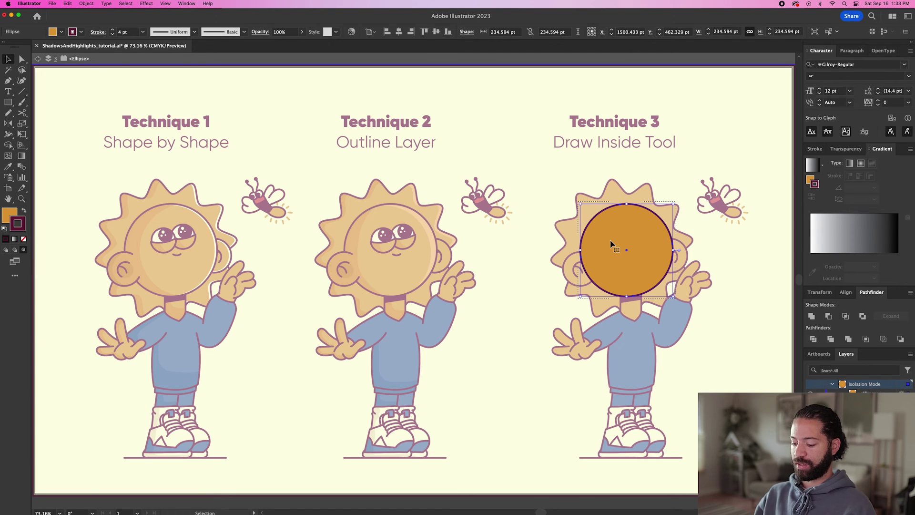
pyautogui.press('a')
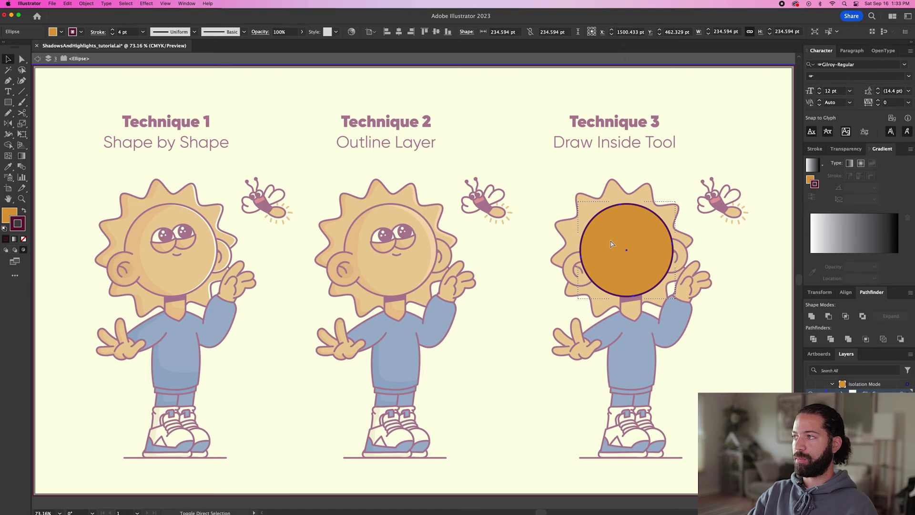
pyautogui.press('v')
pyautogui.moveTo(601, 246); pyautogui.dragTo(608, 246)
# Delete the inner circle's right anchor point and close the remaining curve with a Pencil path around the outside of the face's left edge
pyautogui.press('a')
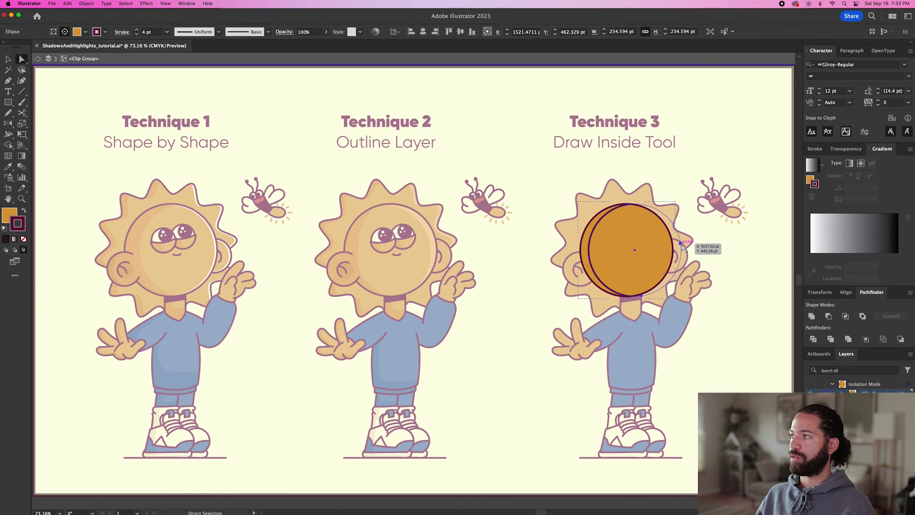
pyautogui.click(682, 244)
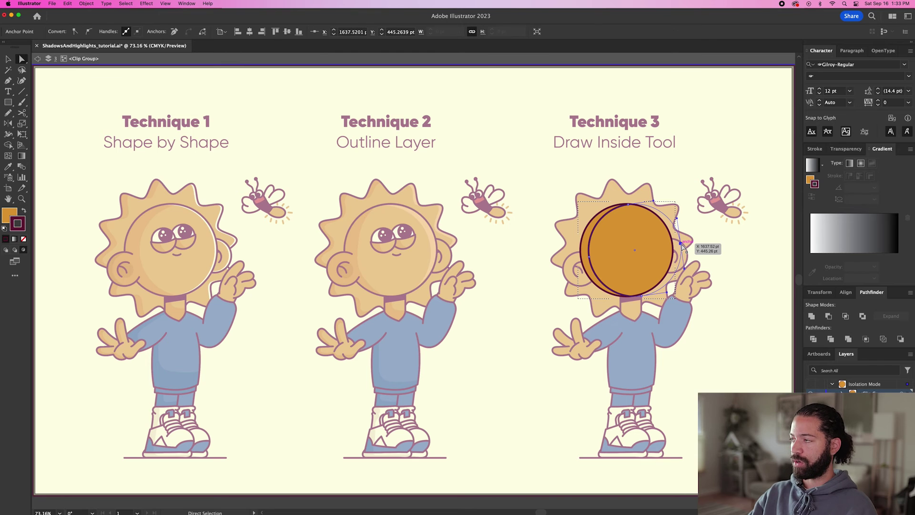
pyautogui.press('Delete')
pyautogui.press('n')
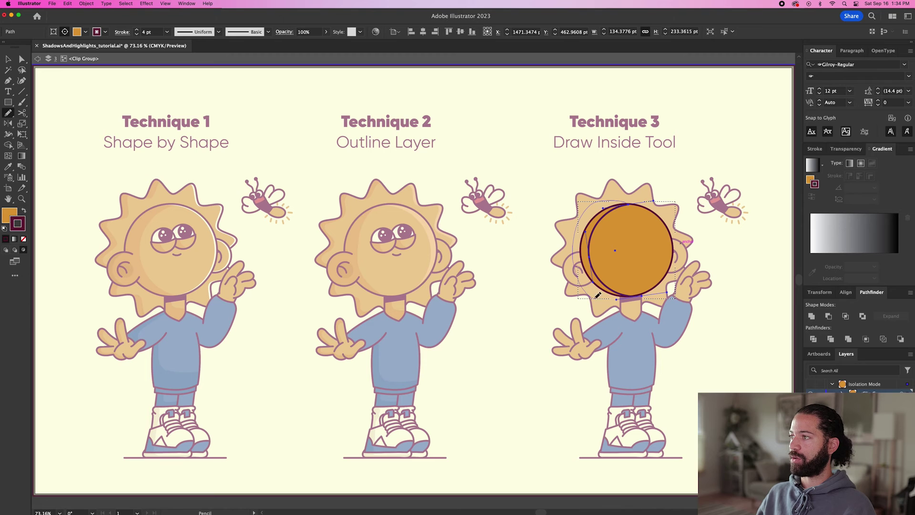
pyautogui.moveTo(647, 293); pyautogui.dragTo(646, 293)
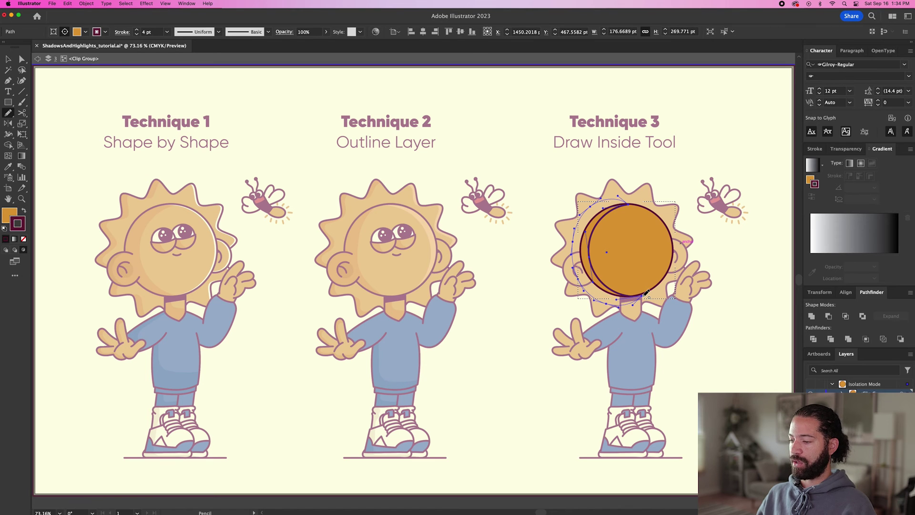
# Sample the first character's face shadow colour onto the new crescent, remove its stroke this way, and deselect it
pyautogui.press('i')
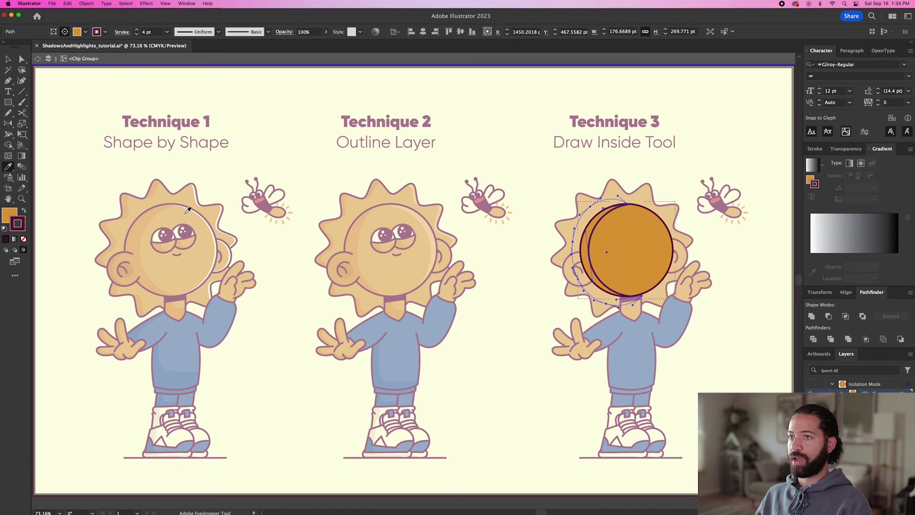
pyautogui.click(143, 223)
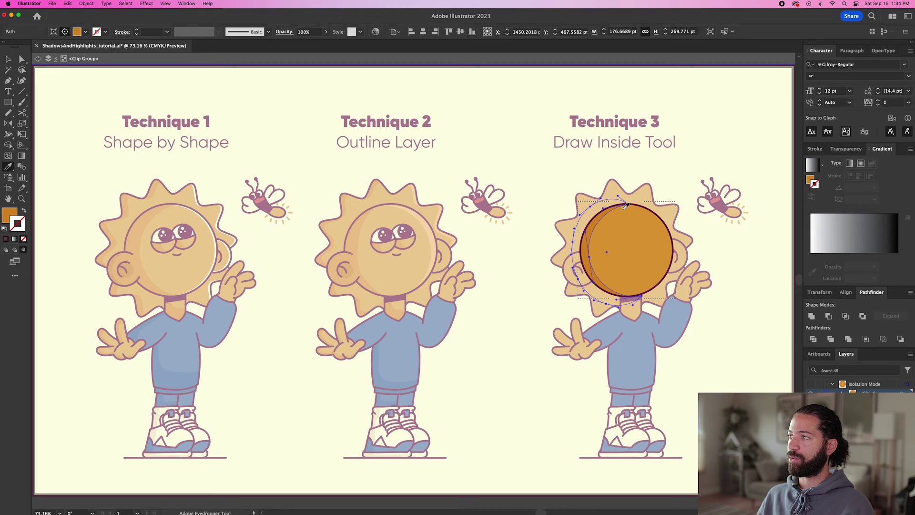
pyautogui.press('v')
pyautogui.press('super+shift+a')
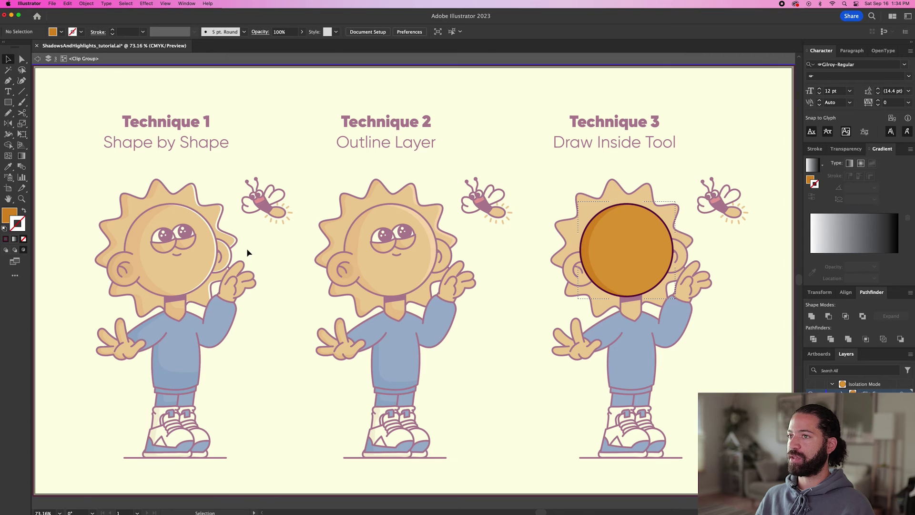
# Shift the crescent shadow 10 pt to the right inside the third character's face and exit isolation mode
pyautogui.moveTo(634, 212); pyautogui.dragTo(605, 220)
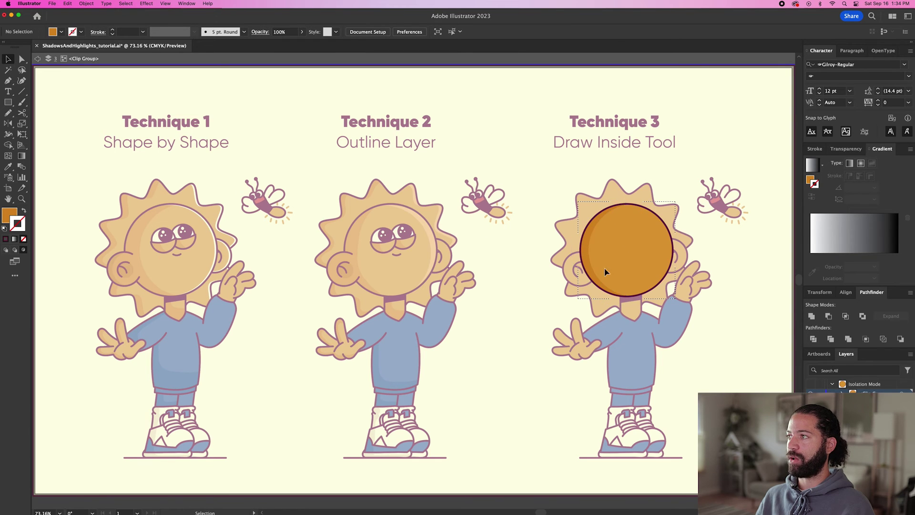
pyautogui.moveTo(610, 238); pyautogui.dragTo(589, 244)
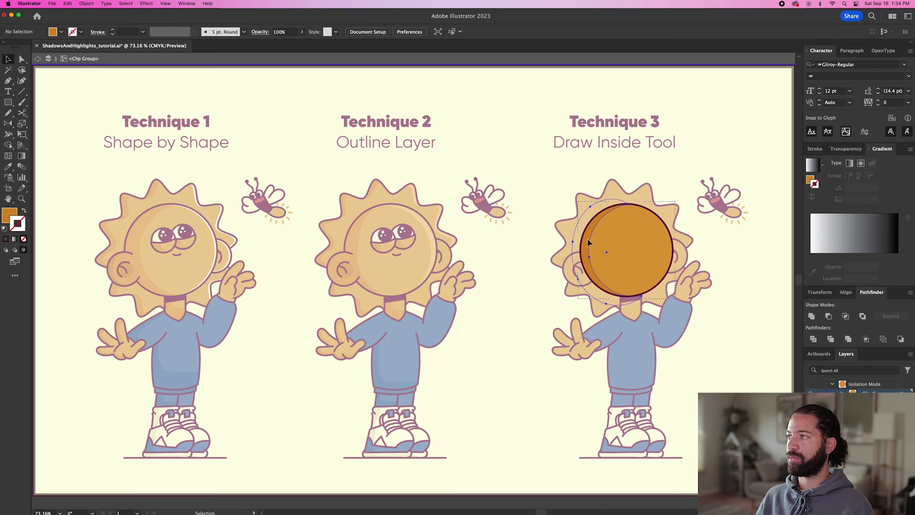
pyautogui.click(615, 241)
pyautogui.press('Right')
pyautogui.press('Right')
pyautogui.press('Right')
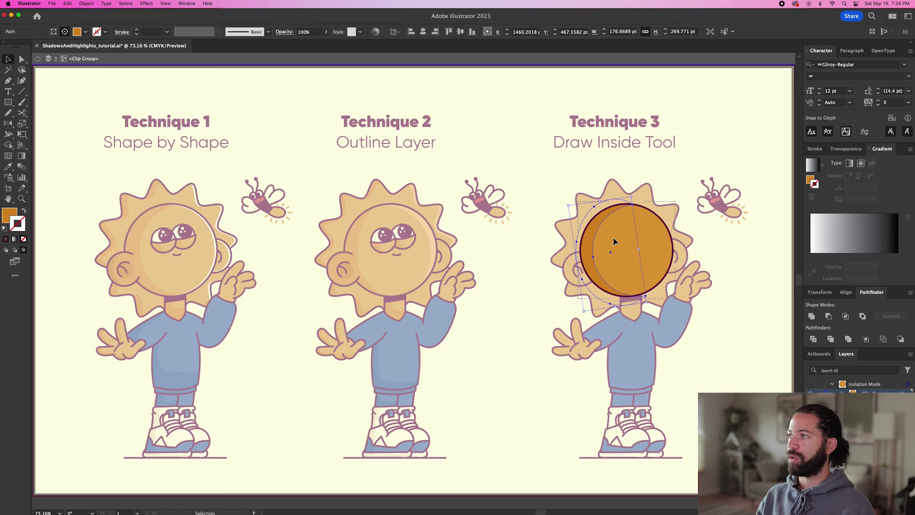
pyautogui.doubleClick(710, 231)
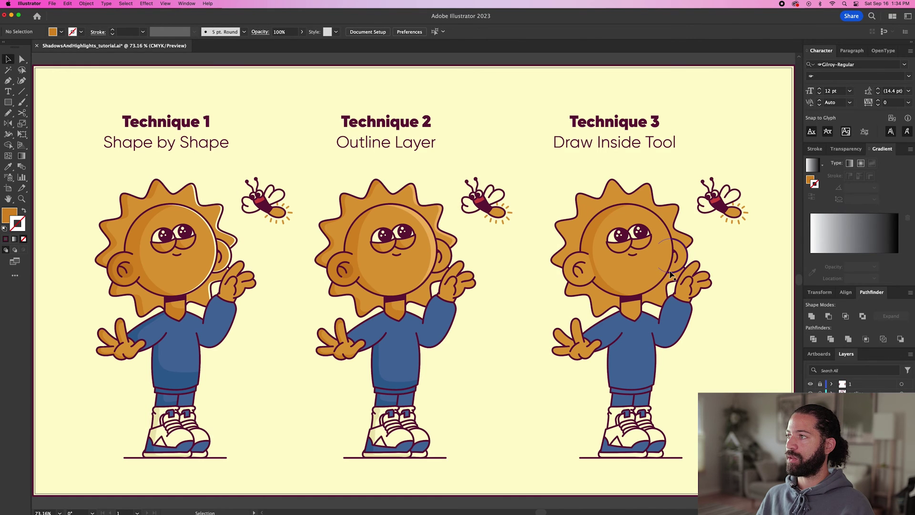
# Move the third character's face together with its clipped shadow as a test and return it to its original position
pyautogui.click(620, 215)
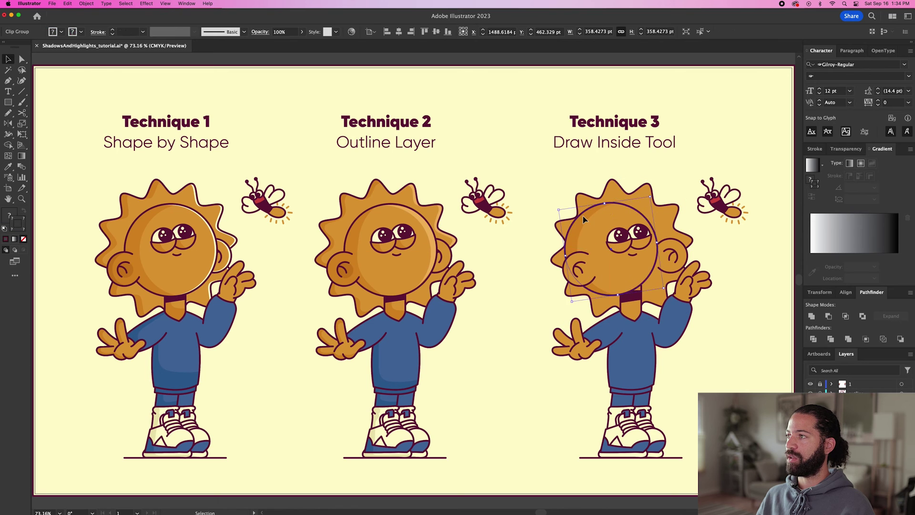
pyautogui.click(583, 216)
pyautogui.moveTo(653, 266); pyautogui.dragTo(601, 232)
pyautogui.click(603, 233)
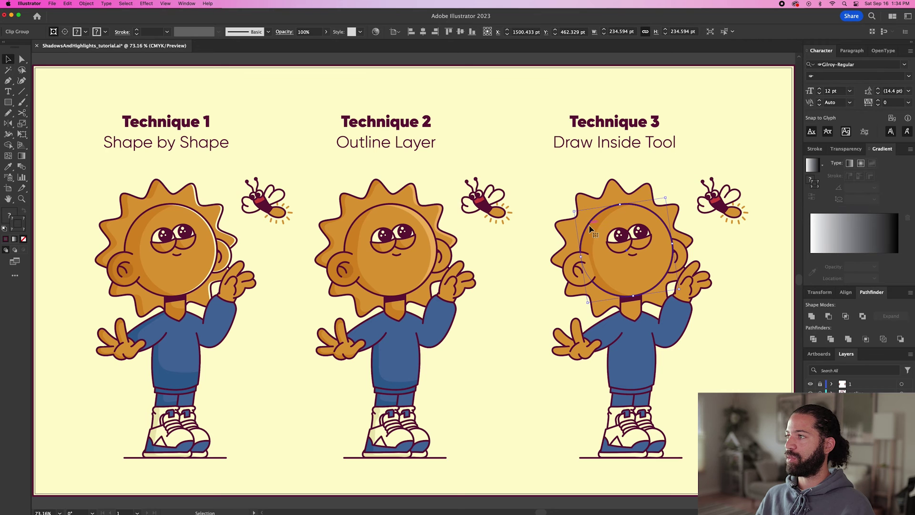
pyautogui.click(645, 269)
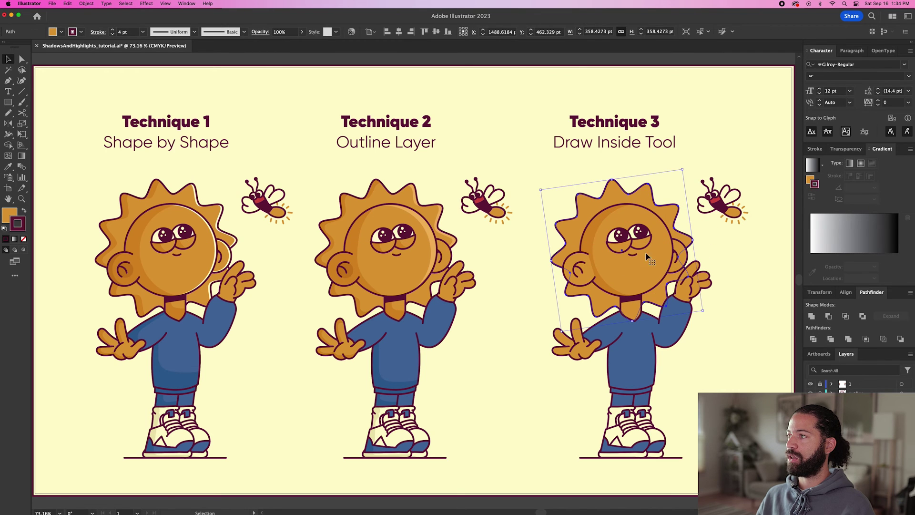
pyautogui.click(615, 217)
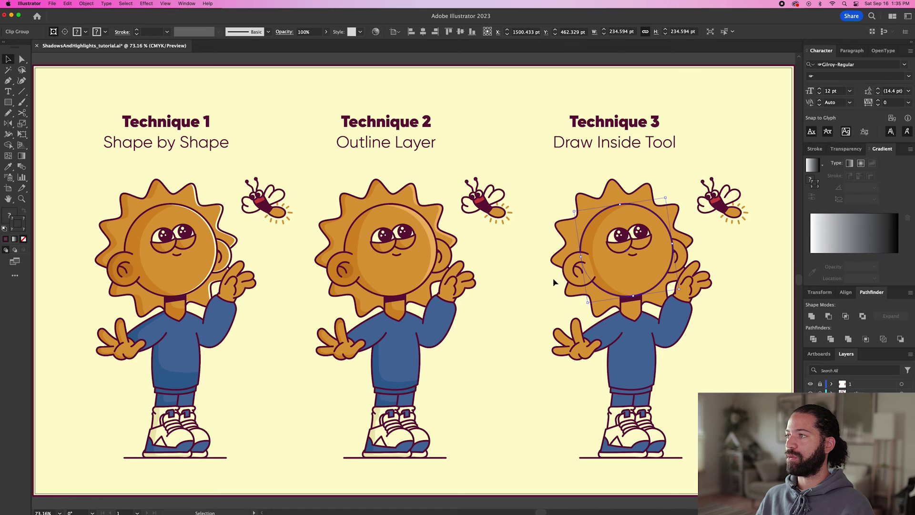
# Copy the face shadow's hex colour db9b32 and apply it as the fill of the third character's left ear
pyautogui.press('super+shift+a')
pyautogui.press('a')
pyautogui.press('F6')
pyautogui.click(595, 229)
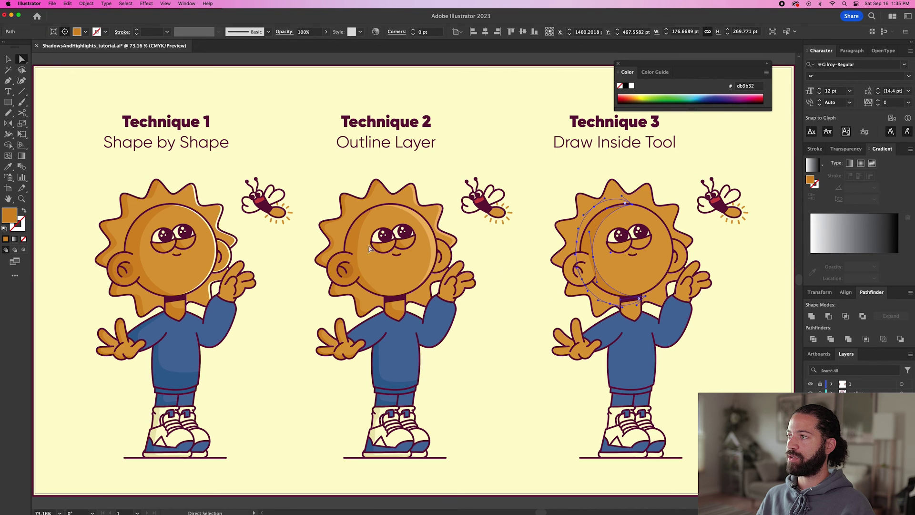
pyautogui.doubleClick(9, 218)
pyautogui.press('Return')
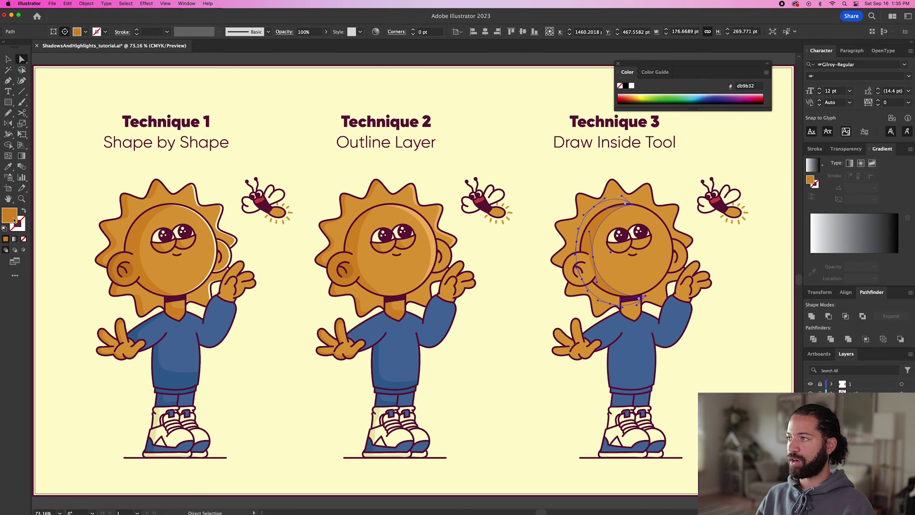
pyautogui.click(572, 268)
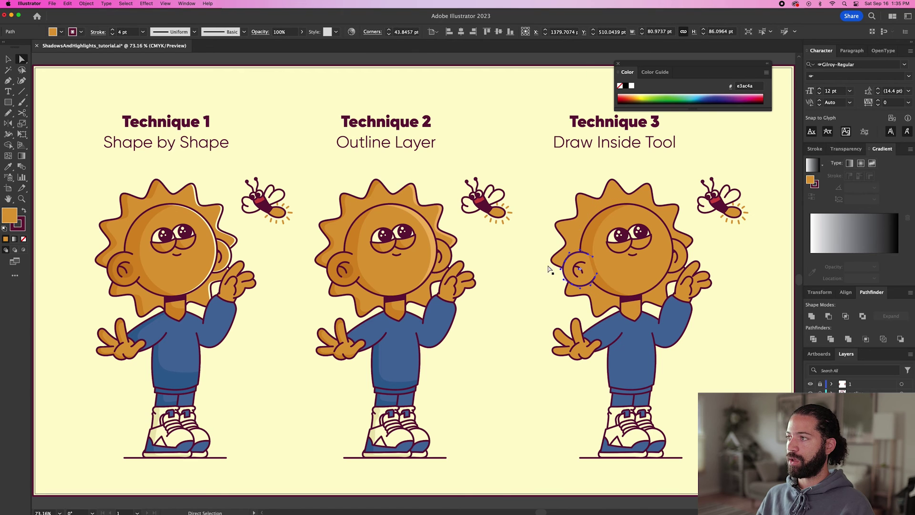
pyautogui.doubleClick(11, 215)
pyautogui.write('db9b32')
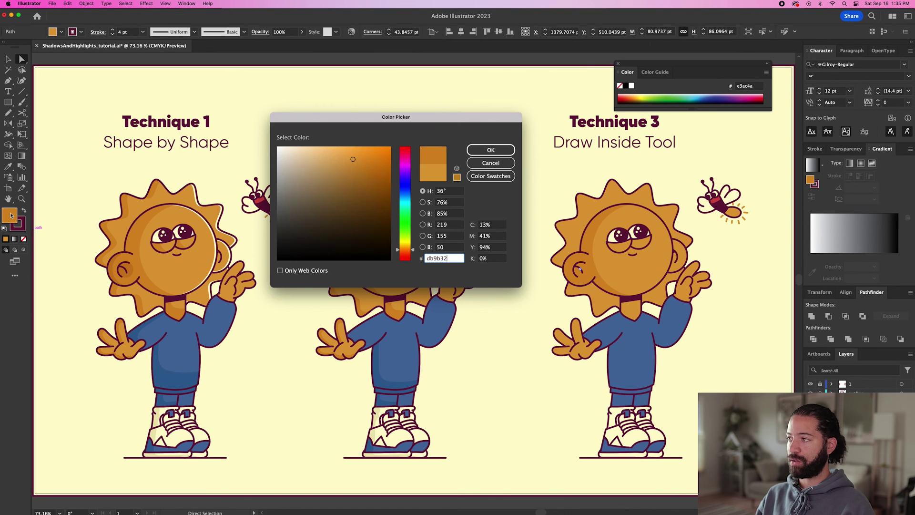
pyautogui.press('Return')
pyautogui.click(539, 321)
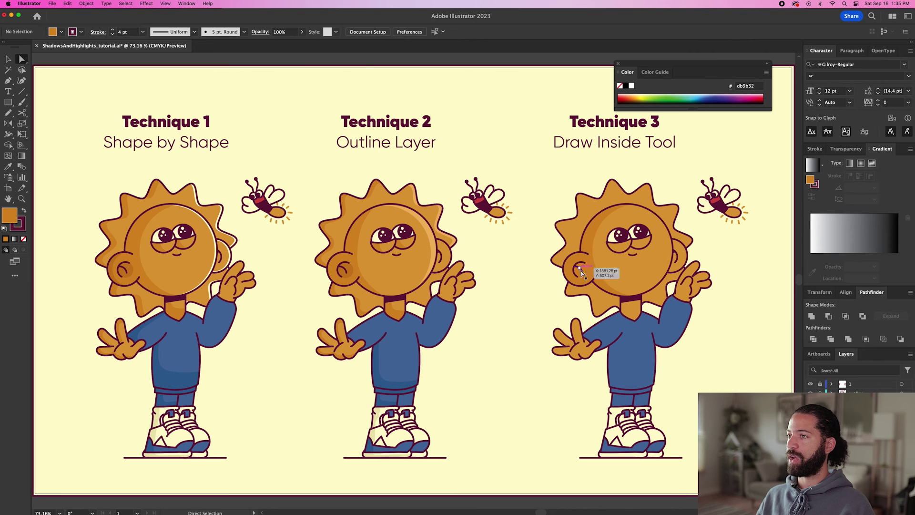
# Isolate the third character's left ear group and draw a circle about 38 pt wide at the ear's centre
pyautogui.doubleClick(581, 272)
pyautogui.scroll(8, 583, 274)
pyautogui.press('l')
pyautogui.moveTo(580, 259); pyautogui.dragTo(611, 283)
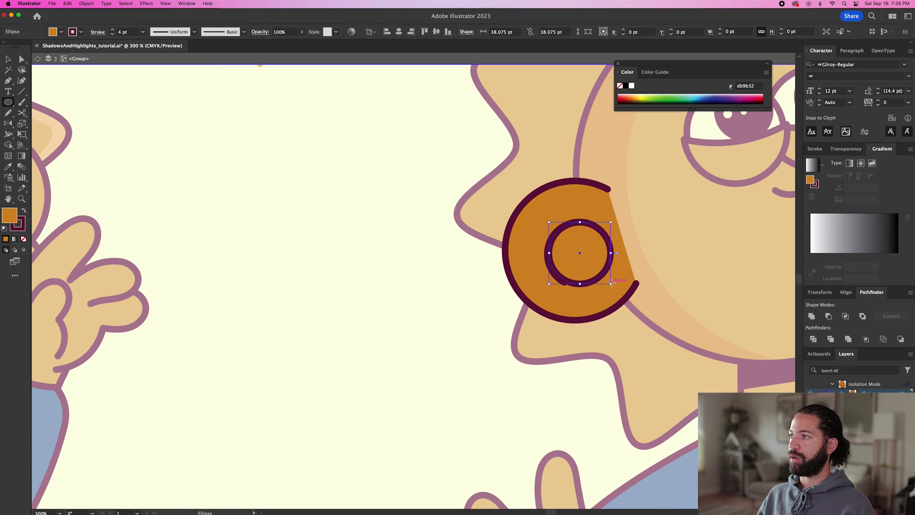
# Apply the second character's strokeless inner-ear shadow colour to the ear circle and exit isolation mode
pyautogui.press('i')
pyautogui.press('super+0')
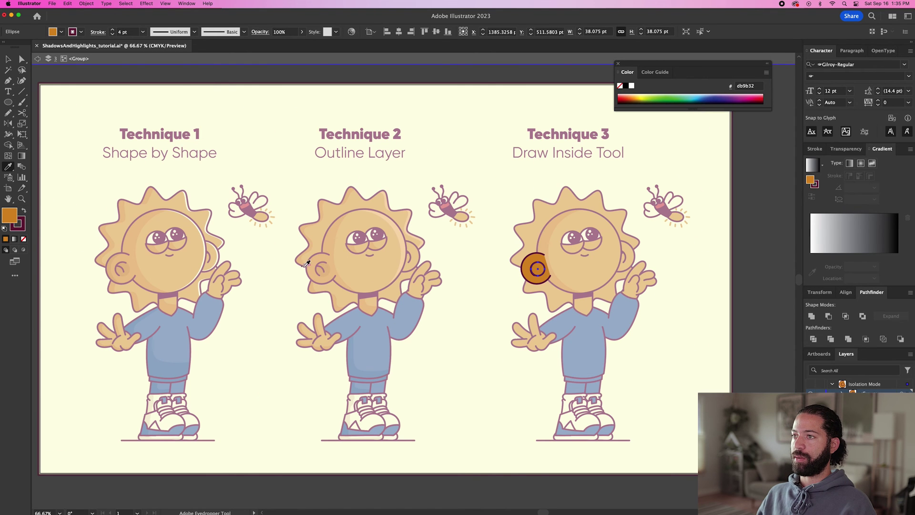
pyautogui.click(332, 266)
pyautogui.press('super')
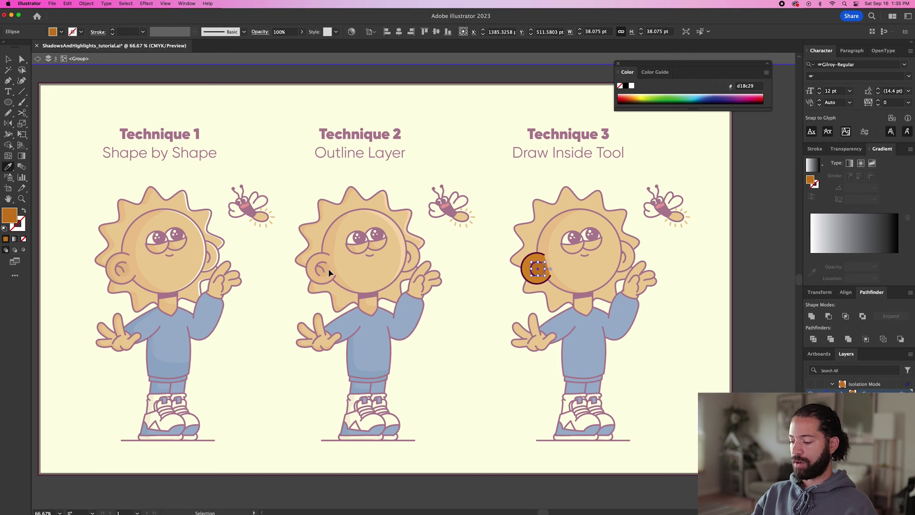
pyautogui.click(460, 260)
pyautogui.doubleClick(457, 261)
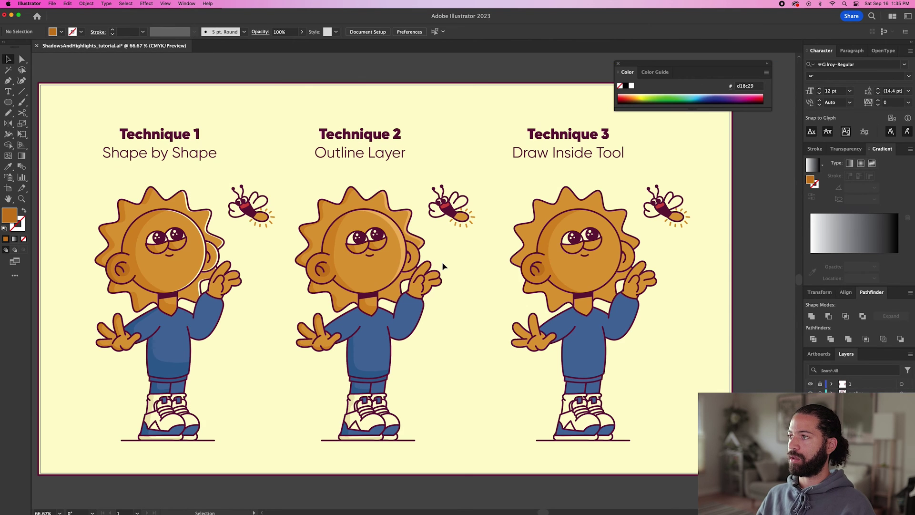
# Isolate the third character's hair, turn on Draw Inside, and paste a copy of the hair shape inside it, offset 20 pt to the right
pyautogui.doubleClick(527, 232)
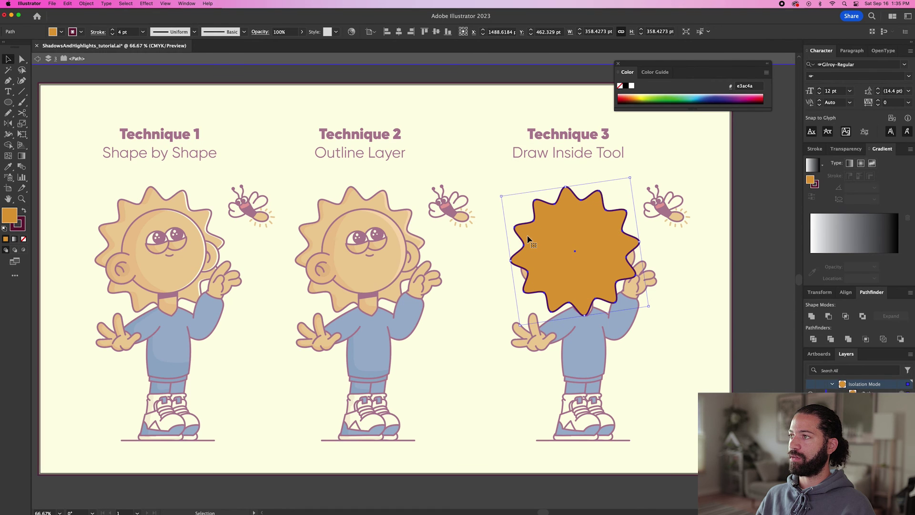
pyautogui.click(24, 250)
pyautogui.click(546, 233)
pyautogui.press('super+v')
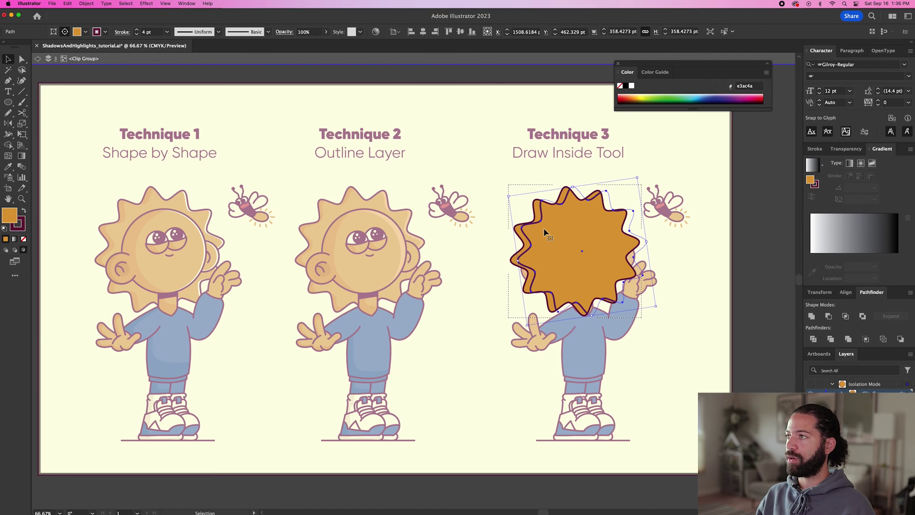
# Trim the third character's pasted hair shape to its left-hand edge by removing the right-side part of the path
pyautogui.hscroll(-1, 572, 215)
pyautogui.press('a')
pyautogui.click(610, 191)
pyautogui.click(624, 219)
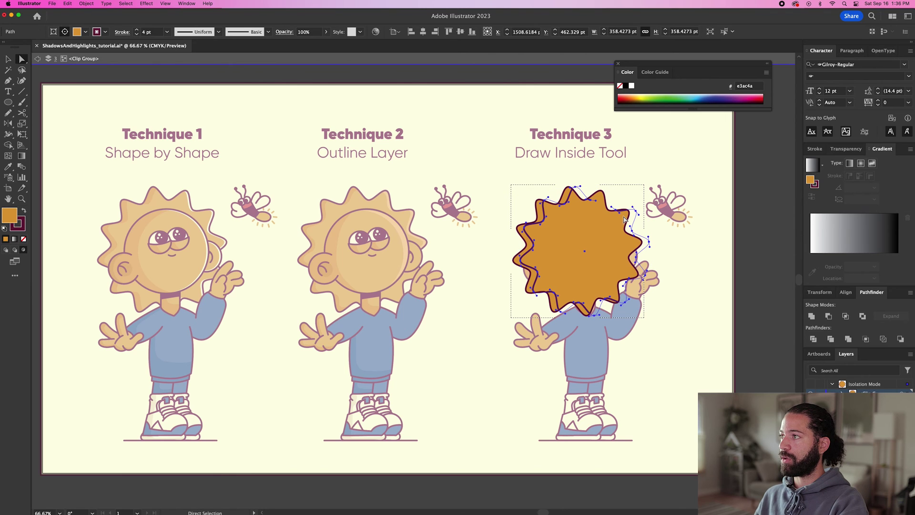
pyautogui.press('v')
pyautogui.press('super+shift+a')
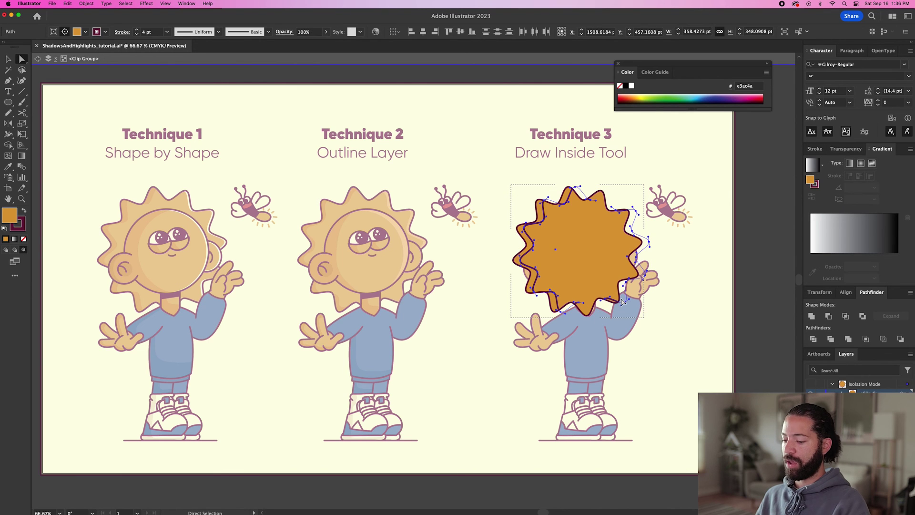
pyautogui.press('a')
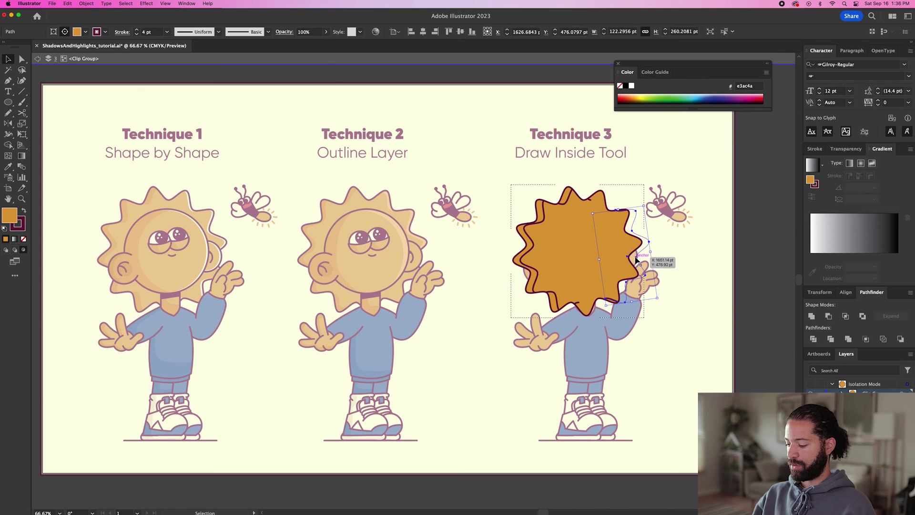
pyautogui.click(578, 190)
# Close the hair shadow around the hair's left side with the Pencil, apply the first character's strokeless shadow colour db9b32, and exit isolation mode
pyautogui.press('n')
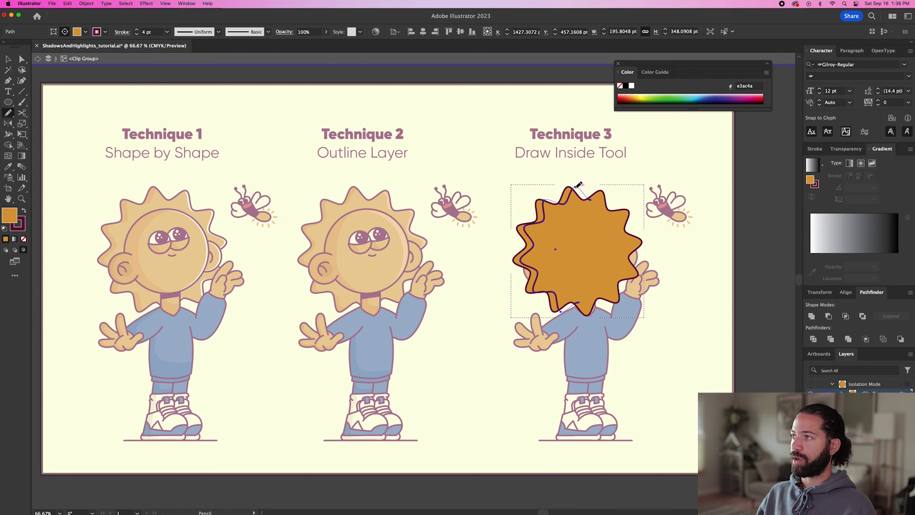
pyautogui.moveTo(564, 175)
pyautogui.mouseDown()
pyautogui.moveTo(532, 186)
pyautogui.moveTo(495, 242)
pyautogui.moveTo(513, 318)
pyautogui.moveTo(549, 339)
pyautogui.moveTo(566, 310)
pyautogui.mouseUp()
pyautogui.press('i')
pyautogui.click(139, 230)
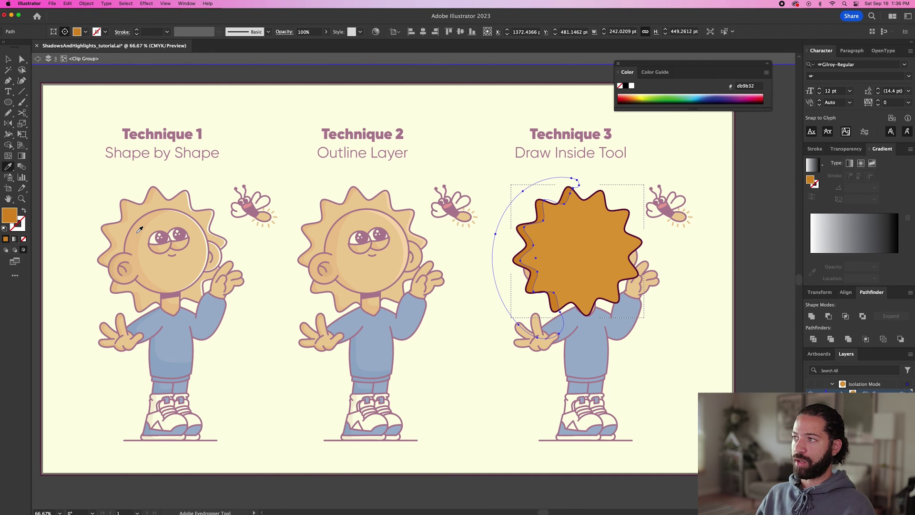
pyautogui.press('v')
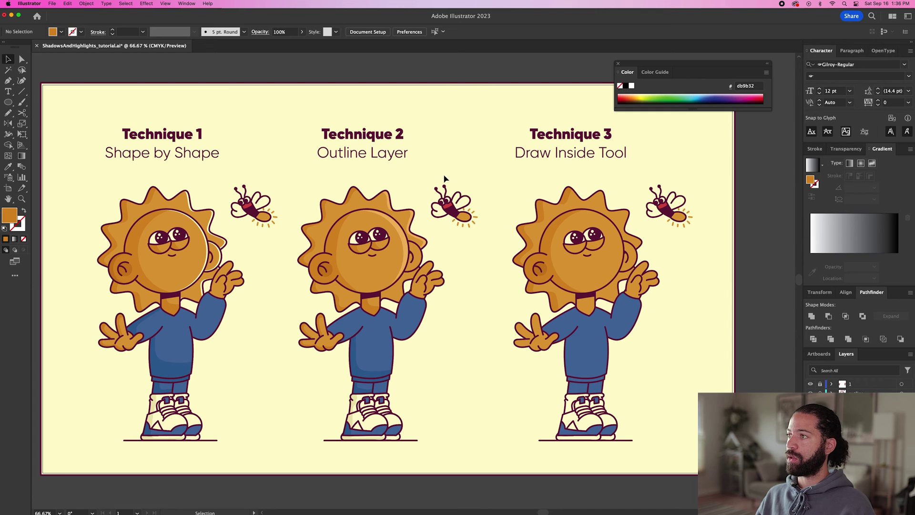
# Isolate the third character's torso, turn on Draw Inside, and draw a Pencil shadow along its left side and hem
pyautogui.doubleClick(572, 326)
pyautogui.hotkey('shift', 'd')
pyautogui.press('n')
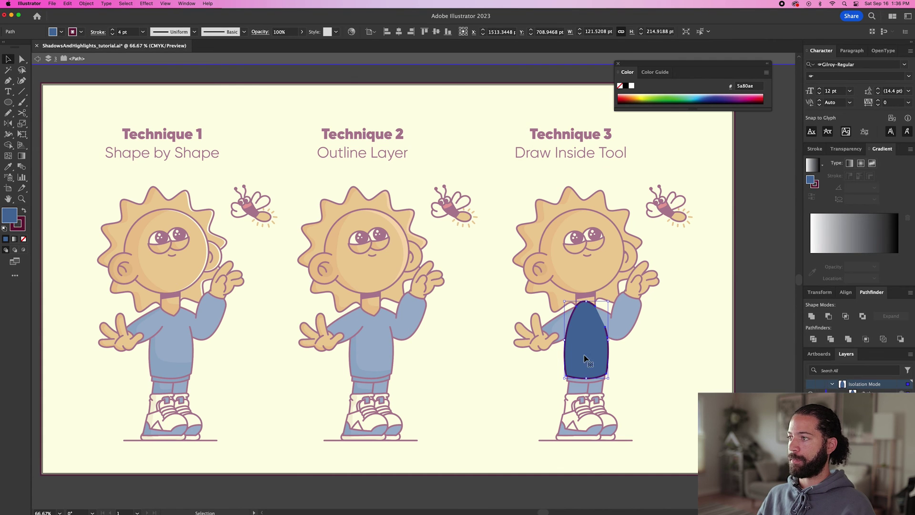
pyautogui.hotkey('shift', 'd')
pyautogui.press('n')
pyautogui.moveTo(604, 360)
pyautogui.mouseDown()
pyautogui.moveTo(561, 326)
pyautogui.moveTo(572, 306)
pyautogui.mouseUp()
pyautogui.press('Escape')
pyautogui.press('a')
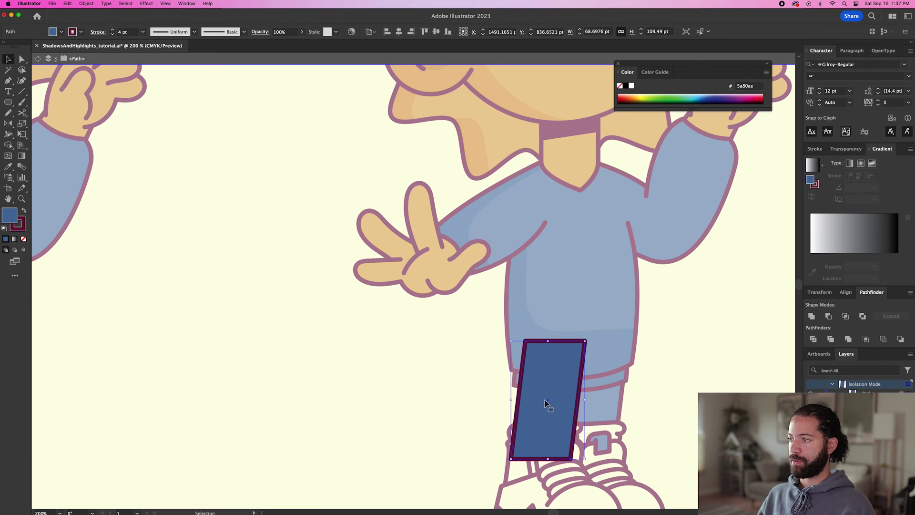
# Draw a darker blue 4473a4 shadow inside the third character's front trouser leg along its left edge
pyautogui.hotkey('shift', 'd')
pyautogui.press('n')
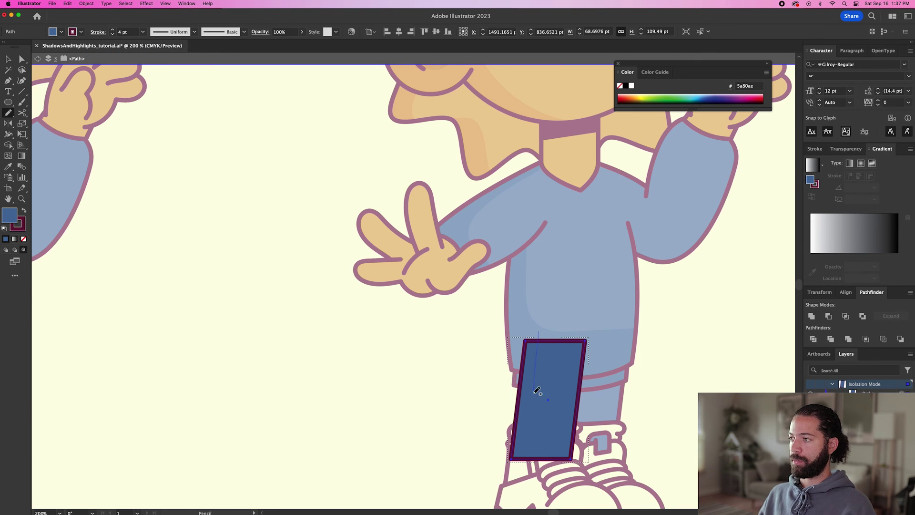
pyautogui.press('v')
pyautogui.press('Escape')
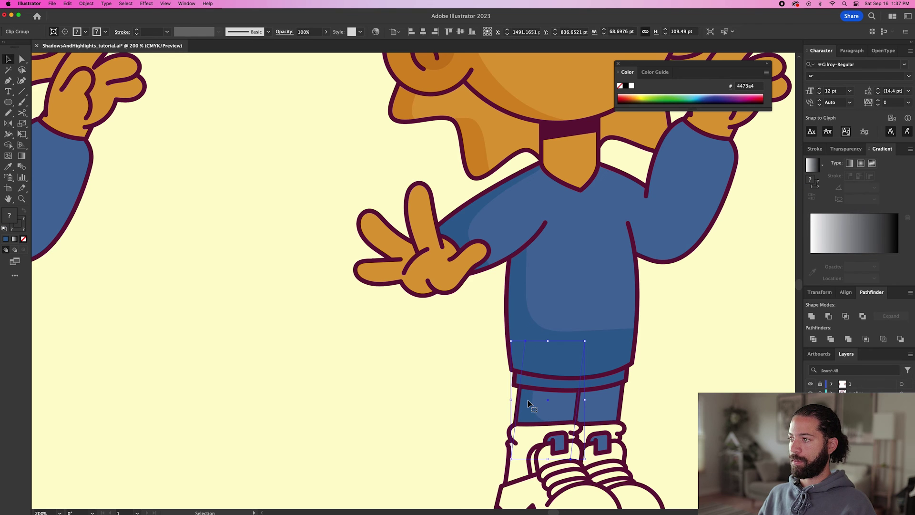
pyautogui.press('a')
pyautogui.doubleClick(540, 402)
# Isolate the front shoe's ankle section, turn on Draw Inside, and draw a Pencil shadow along its left side
pyautogui.doubleClick(461, 399)
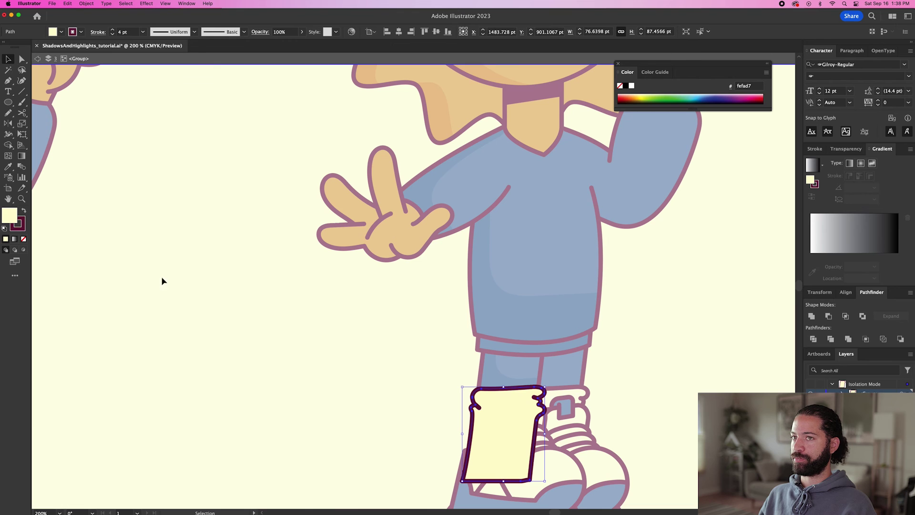
pyautogui.click(24, 250)
pyautogui.press('n')
pyautogui.moveTo(487, 401); pyautogui.dragTo(472, 380)
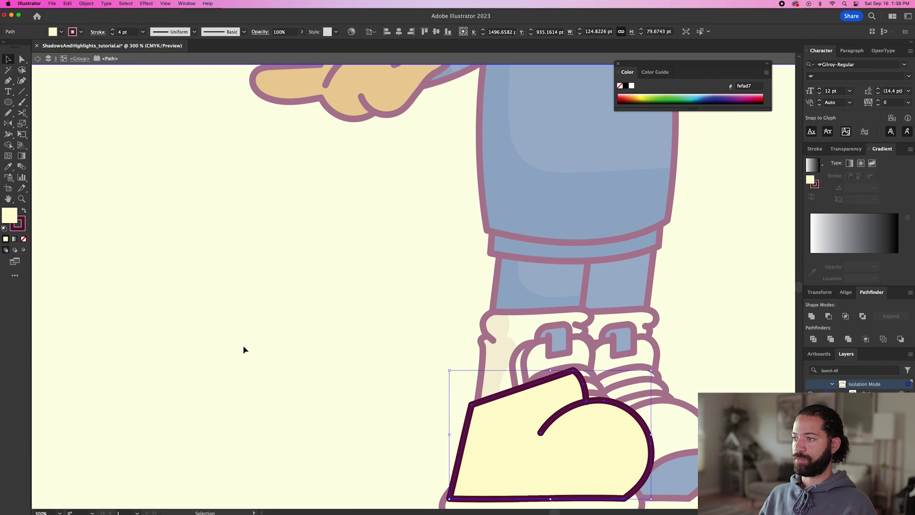
# Turn on Draw Inside for the front shoe's cream body and draw a Pencil shadow over its heel
pyautogui.click(23, 249)
pyautogui.press('n')
pyautogui.scroll(-3, 333, 286)
pyautogui.moveTo(474, 325)
pyautogui.mouseDown()
pyautogui.moveTo(471, 431)
pyautogui.moveTo(479, 317)
pyautogui.mouseUp()
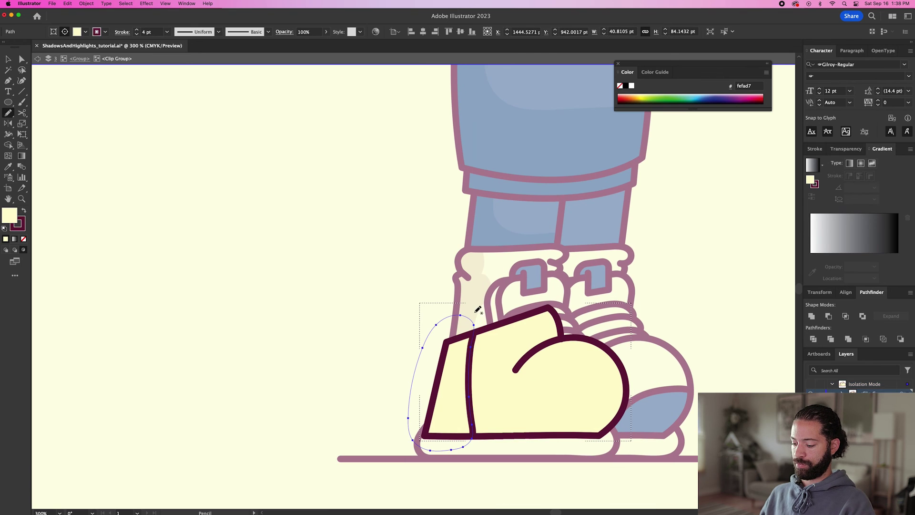
# Select the front shoe's blue lower panel, turn on Draw Inside, and draw a Pencil shadow over its heel end
pyautogui.click(463, 422)
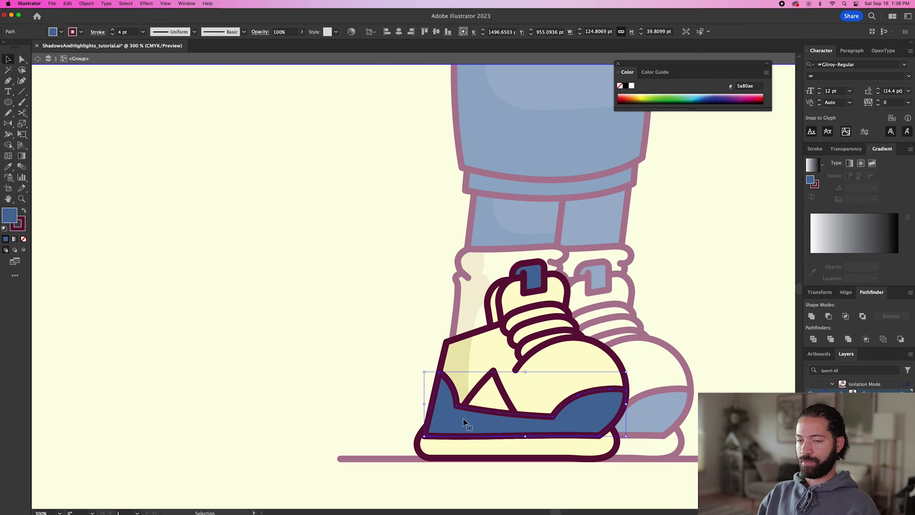
pyautogui.click(24, 250)
pyautogui.press('n')
pyautogui.moveTo(472, 439); pyautogui.dragTo(416, 375)
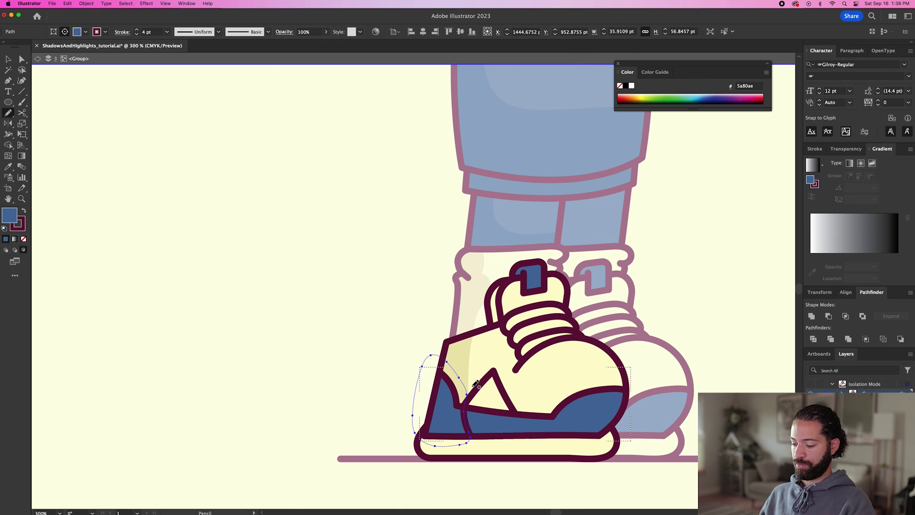
pyautogui.press('v')
# Draw a Pencil shadow inside the heel end of the front shoe's cream sole and adjust its edge
pyautogui.click(494, 456)
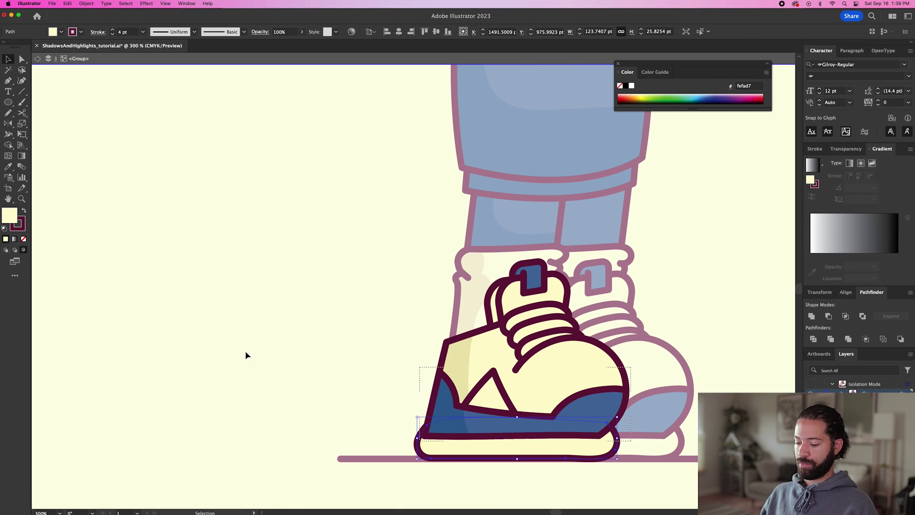
pyautogui.press('n')
pyautogui.moveTo(460, 436)
pyautogui.mouseDown()
pyautogui.moveTo(608, 441)
pyautogui.moveTo(414, 458)
pyautogui.moveTo(463, 437)
pyautogui.mouseUp()
pyautogui.press('v')
pyautogui.doubleClick(466, 453)
pyautogui.press('n')
pyautogui.moveTo(464, 406)
pyautogui.mouseDown()
pyautogui.moveTo(486, 440)
pyautogui.moveTo(465, 410)
pyautogui.mouseUp()
pyautogui.doubleClick(339, 355)
pyautogui.press('a')
pyautogui.click(469, 449)
pyautogui.doubleClick(469, 449)
pyautogui.doubleClick(299, 433)
pyautogui.moveTo(454, 448); pyautogui.dragTo(460, 450)
# Isolate the upright finger of the third character's lowered hand and draw a Pencil shadow inside its left edge
pyautogui.press('super+minus')
pyautogui.press('super+minus')
pyautogui.scroll(3, 391, 301)
pyautogui.press('v')
pyautogui.doubleClick(336, 314)
pyautogui.press('n')
pyautogui.moveTo(340, 299)
pyautogui.mouseDown()
pyautogui.moveTo(342, 335)
pyautogui.moveTo(333, 305)
pyautogui.mouseUp()
# Draw a shadow inside the lowered hand's second finger, apply the upright finger's shadow colour, and exit isolation mode
pyautogui.keyDown('super'); pyautogui.click(305, 317); pyautogui.keyUp('super')
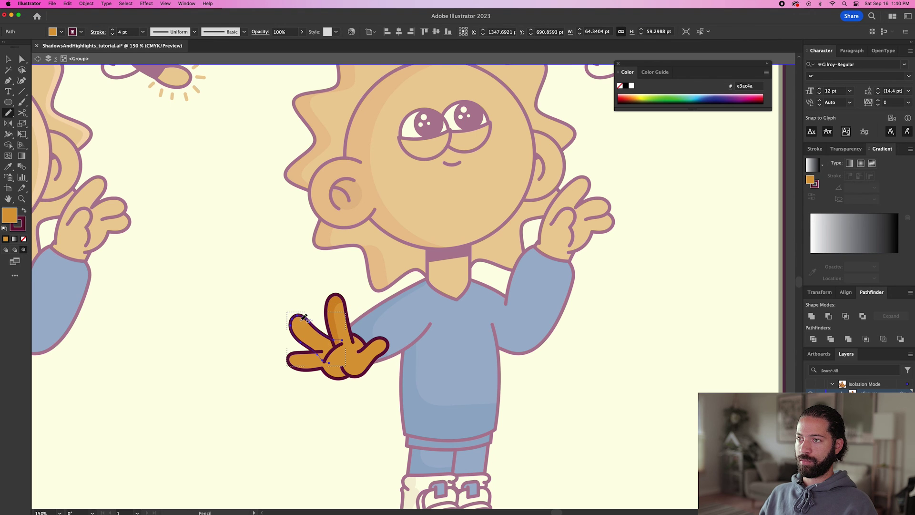
pyautogui.moveTo(326, 350)
pyautogui.mouseDown()
pyautogui.moveTo(288, 310)
pyautogui.moveTo(309, 318)
pyautogui.mouseUp()
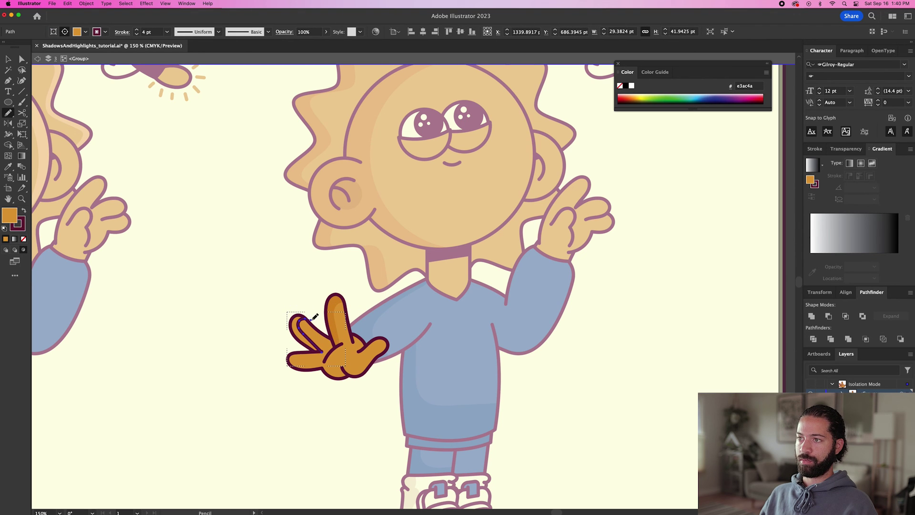
pyautogui.press('i')
pyautogui.click(337, 320)
pyautogui.press('v')
pyautogui.doubleClick(225, 299)
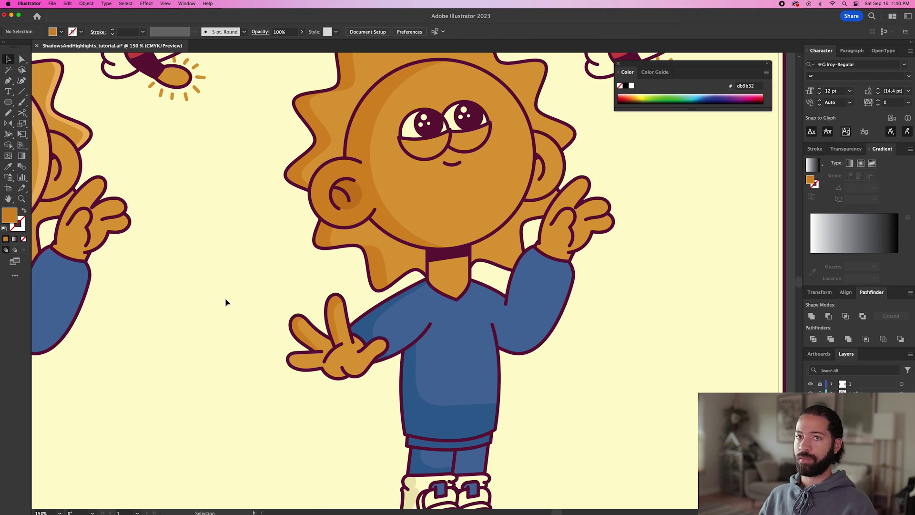
# Isolate the lowest finger of the lowered hand, draw a Pencil shadow inside it, and exit isolation mode
pyautogui.doubleClick(293, 365)
pyautogui.press('n')
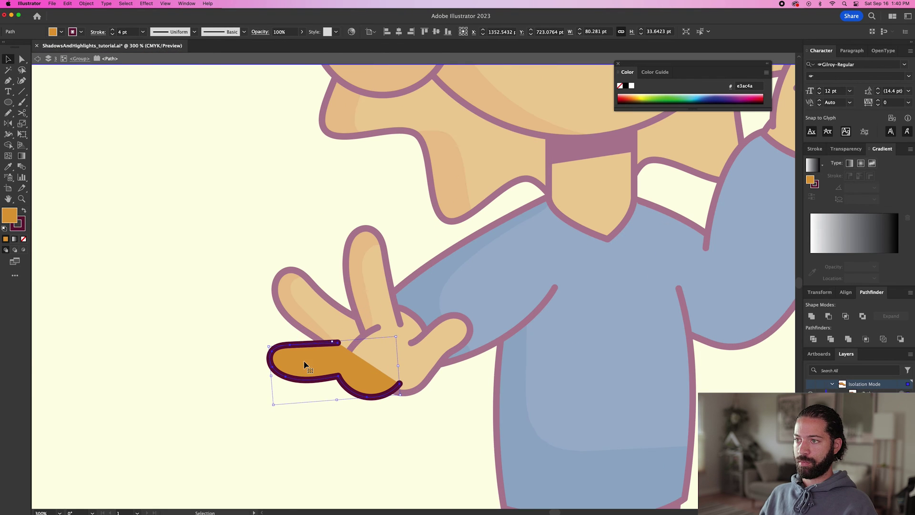
pyautogui.scroll(3, 308, 361)
pyautogui.moveTo(286, 351)
pyautogui.mouseDown()
pyautogui.moveTo(351, 363)
pyautogui.moveTo(269, 388)
pyautogui.moveTo(307, 307)
pyautogui.mouseUp()
pyautogui.press('v')
pyautogui.doubleClick(192, 337)
# Isolate the lowered hand's thumb, draw a strokeless db9b32 shadow inside its lower edge, and exit isolation mode
pyautogui.doubleClick(415, 379)
pyautogui.doubleClick(415, 379)
pyautogui.press('n')
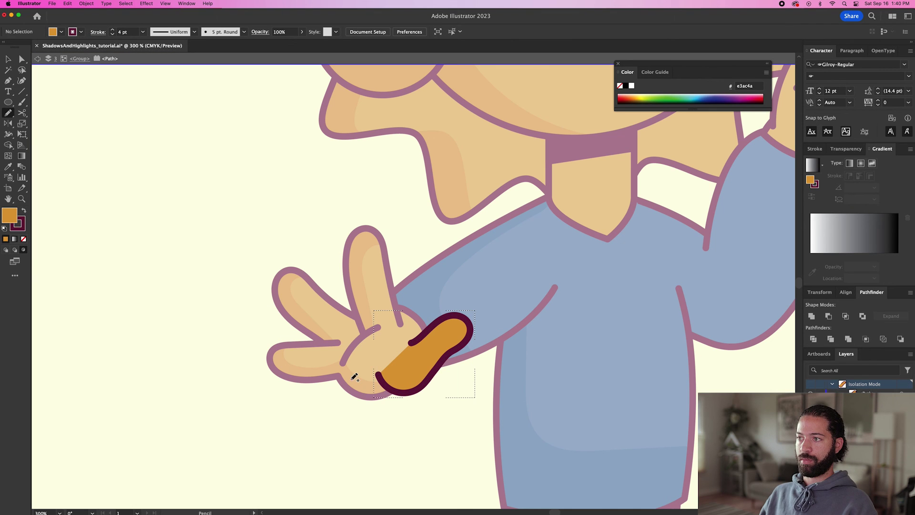
pyautogui.moveTo(448, 356); pyautogui.dragTo(449, 358)
pyautogui.press('v')
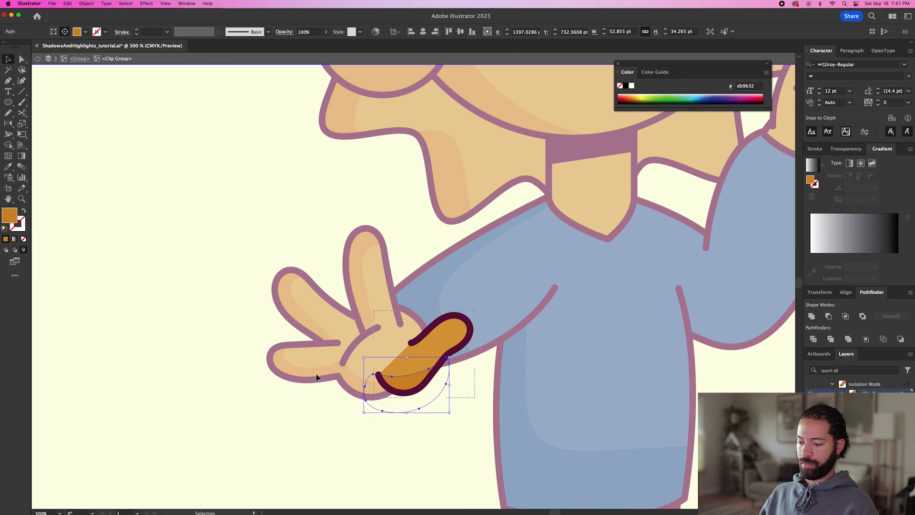
pyautogui.press('Escape')
# Isolate the third character's left-hand lower eyelid and draw a Pencil shadow inside its left side
pyautogui.scroll(-3, 247, 396)
pyautogui.scroll(3, 579, 348)
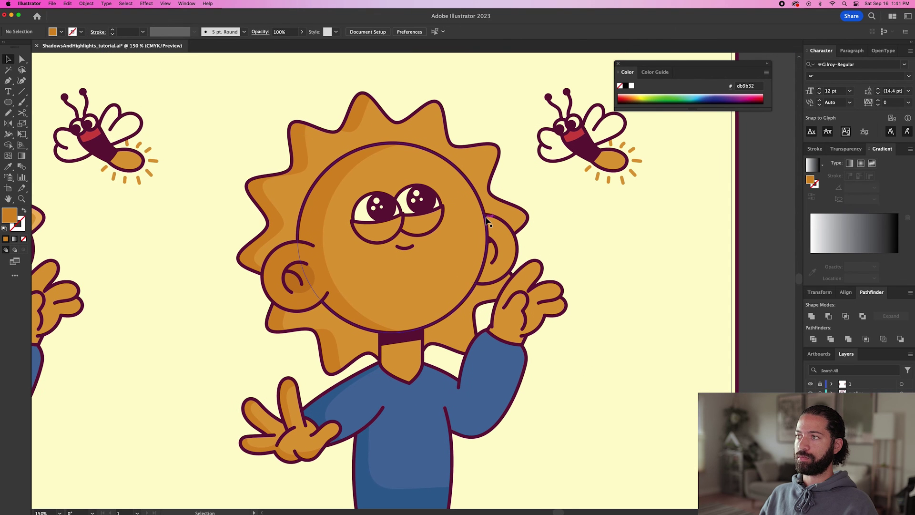
pyautogui.click(483, 209)
pyautogui.doubleClick(376, 232)
pyautogui.scroll(3, 378, 236)
pyautogui.press('super+shift+a')
pyautogui.press('n')
pyautogui.moveTo(358, 204)
pyautogui.mouseDown()
pyautogui.moveTo(397, 247)
pyautogui.moveTo(497, 204)
pyautogui.moveTo(462, 219)
pyautogui.mouseUp()
pyautogui.press('v')
# Draw a shadow inside the right-hand lower eyelid, apply the other eyelid's shadow colour, and exit isolation mode
pyautogui.press('super+shift+a')
pyautogui.press('n')
pyautogui.moveTo(444, 188); pyautogui.dragTo(422, 182)
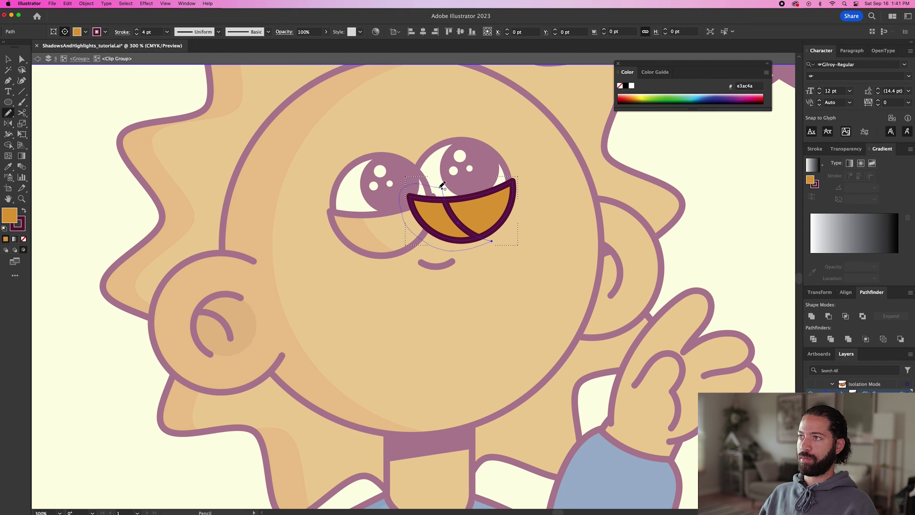
pyautogui.press('i')
pyautogui.click(366, 233)
pyautogui.press('v')
pyautogui.doubleClick(720, 199)
# Draw a strokeless f1c275 highlight inside the third character's face along its right edge and deselect it
pyautogui.press('super+0')
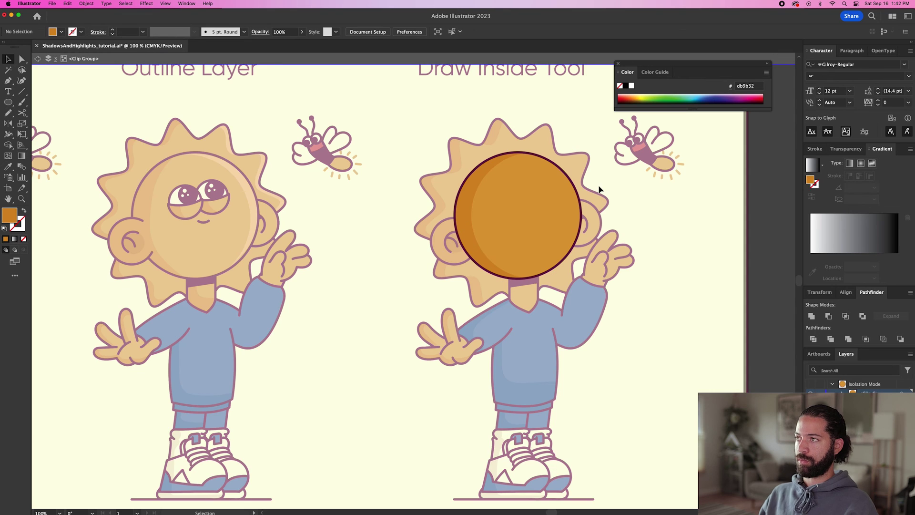
pyautogui.press('n')
pyautogui.moveTo(512, 150)
pyautogui.mouseDown()
pyautogui.moveTo(572, 193)
pyautogui.moveTo(520, 150)
pyautogui.mouseUp()
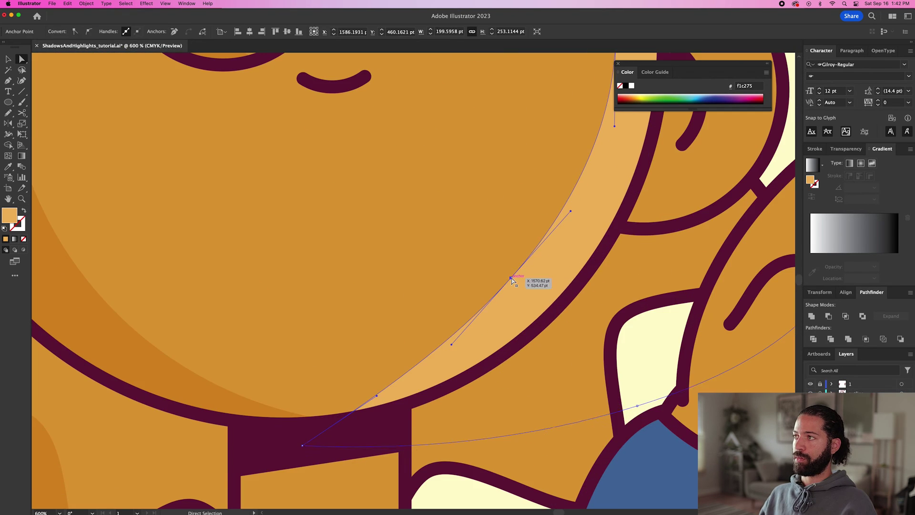
pyautogui.press('super+minus')
pyautogui.press('super+minus')
pyautogui.press('super+minus')
pyautogui.press('super+minus')
pyautogui.press('super+minus')
pyautogui.press('super+shift+a')
# Isolate the third character's hair, draw a Pencil highlight inside its right edge, and apply the second character's hair highlight colour
pyautogui.press('v')
pyautogui.doubleClick(594, 170)
pyautogui.press('n')
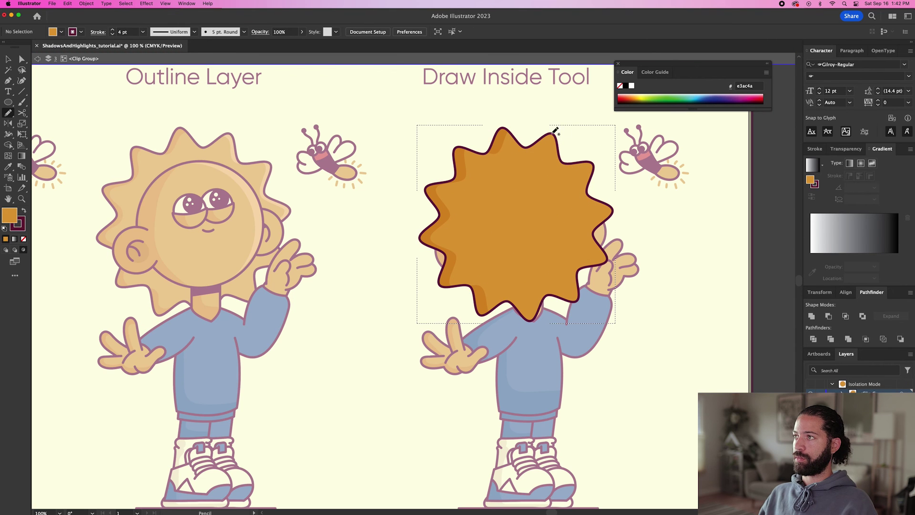
pyautogui.moveTo(606, 218)
pyautogui.mouseDown()
pyautogui.moveTo(605, 169)
pyautogui.moveTo(548, 136)
pyautogui.mouseUp()
pyautogui.press('i')
pyautogui.click(248, 180)
pyautogui.press('n')
pyautogui.press('super+shift+a')
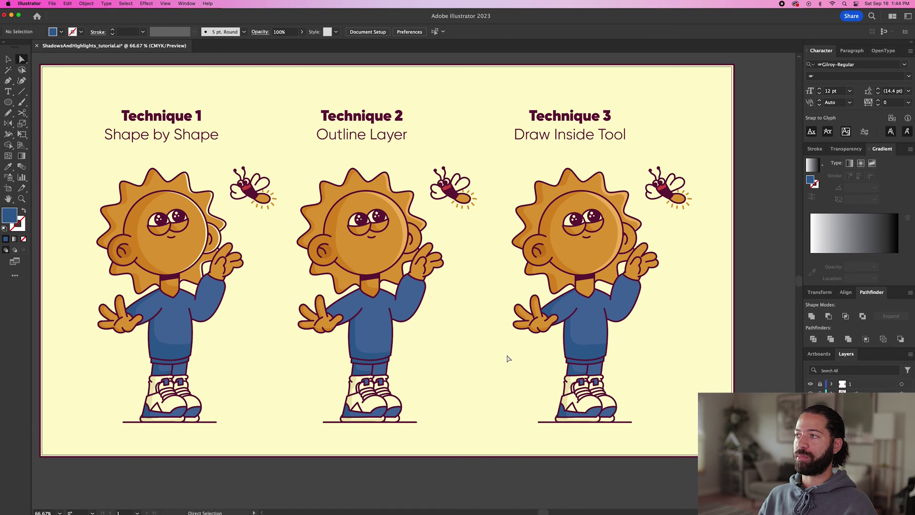
# Adjust the torso shadow path inside its clipping shape with Direct Selection and deselect it
pyautogui.moveTo(577, 355)
pyautogui.mouseDown()
pyautogui.moveTo(612, 377)
pyautogui.moveTo(570, 351)
pyautogui.moveTo(574, 340)
pyautogui.mouseUp()
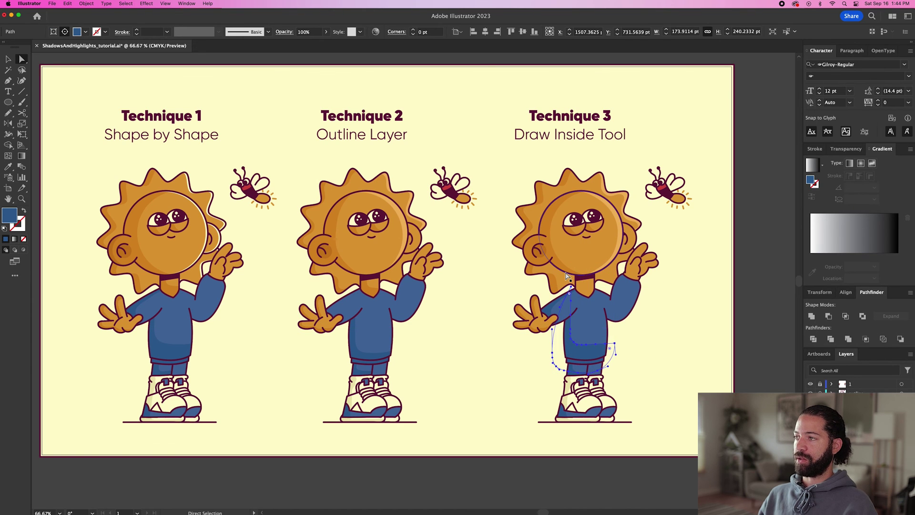
pyautogui.press('v')
pyautogui.click(672, 256)
pyautogui.moveTo(622, 229)
pyautogui.mouseDown()
pyautogui.moveTo(622, 197)
pyautogui.moveTo(622, 229)
pyautogui.mouseUp()
pyautogui.click(672, 255)
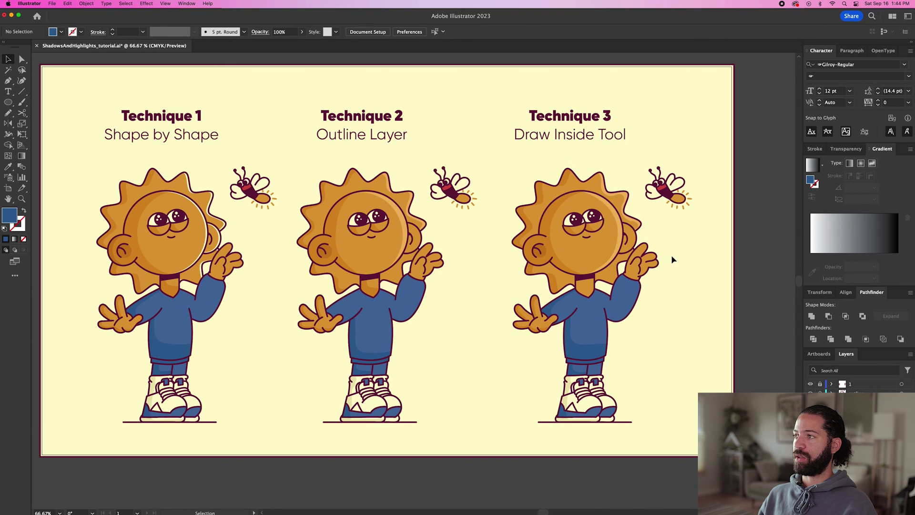
# Isolate and leave the third character's face clip group, try moving the face, and undo the move
pyautogui.press('a')
pyautogui.click(582, 256)
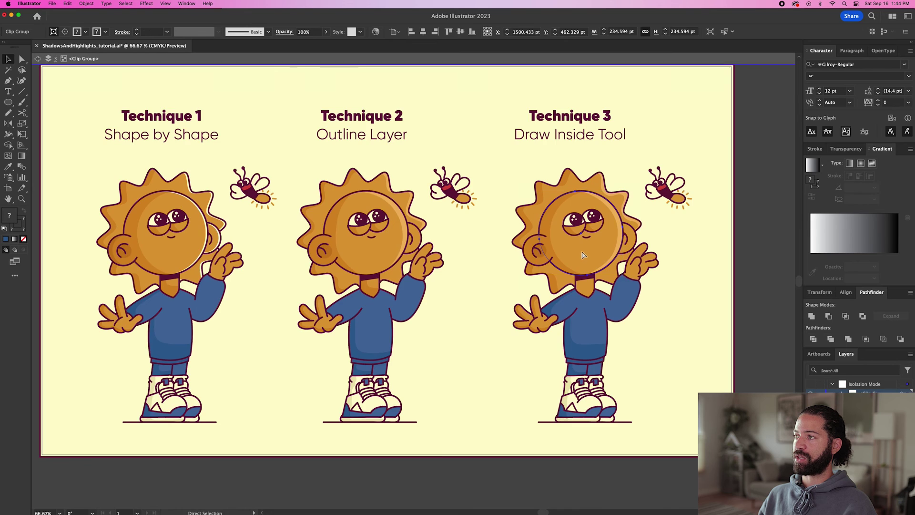
pyautogui.doubleClick(582, 256)
pyautogui.doubleClick(695, 241)
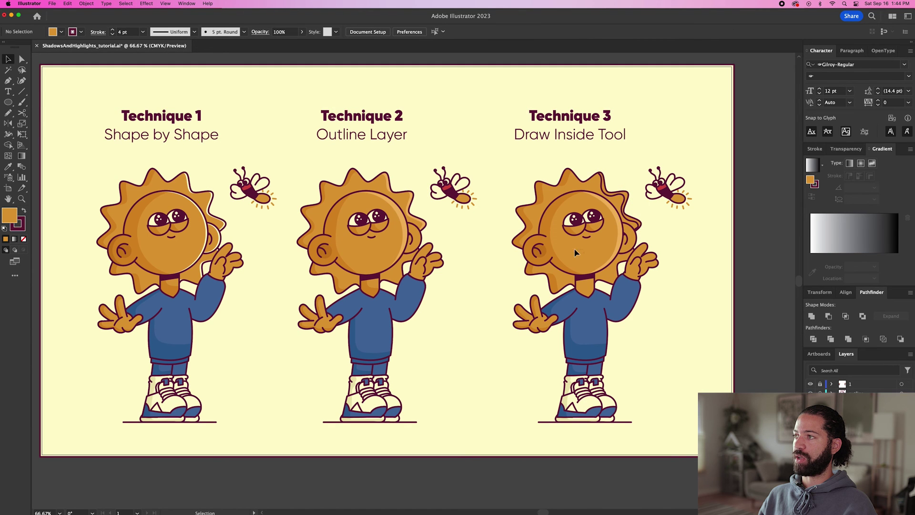
pyautogui.moveTo(619, 225); pyautogui.dragTo(642, 215)
pyautogui.press('super+z')
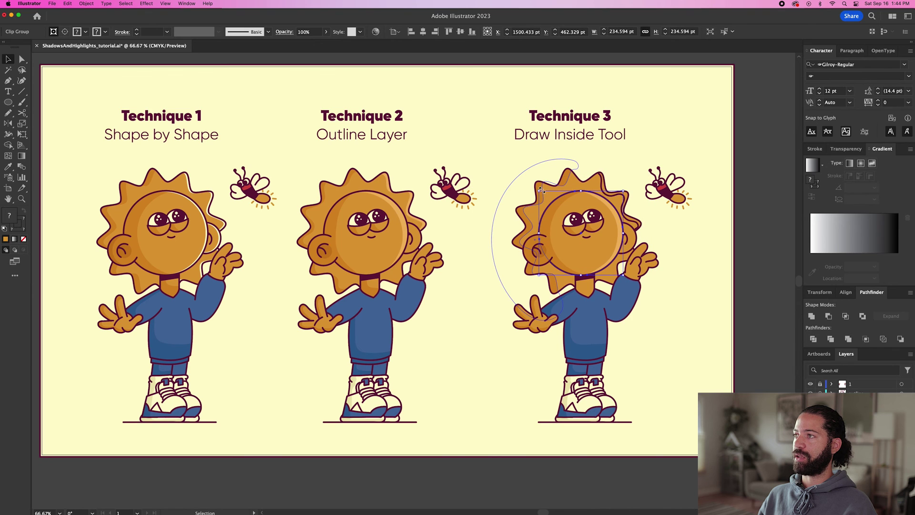